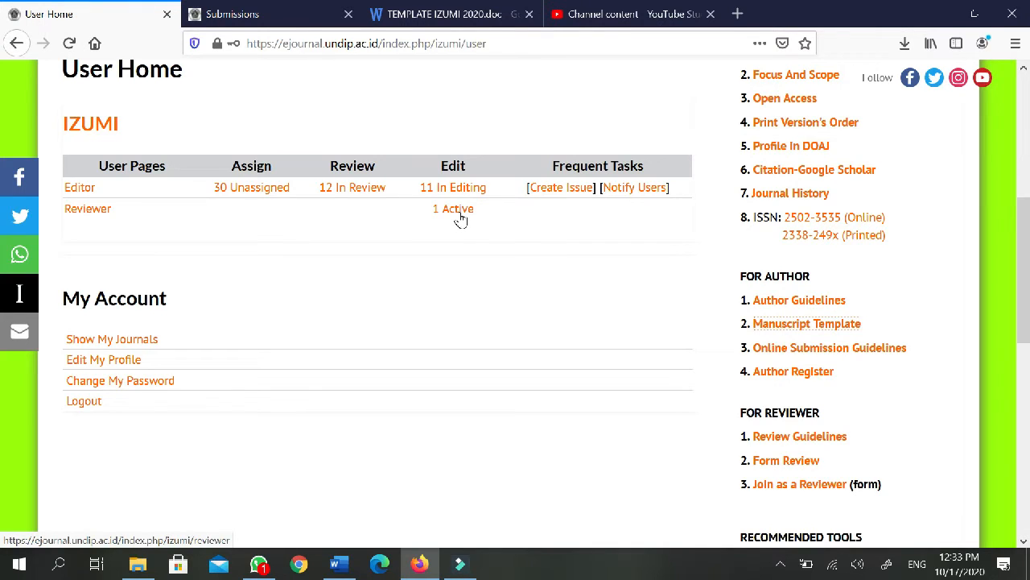
Open the reviewer's active submissions and view the "Story Meaning in Warera no Jidai no Fuukoroa" submission in a new browser tab
left_click(459, 217)
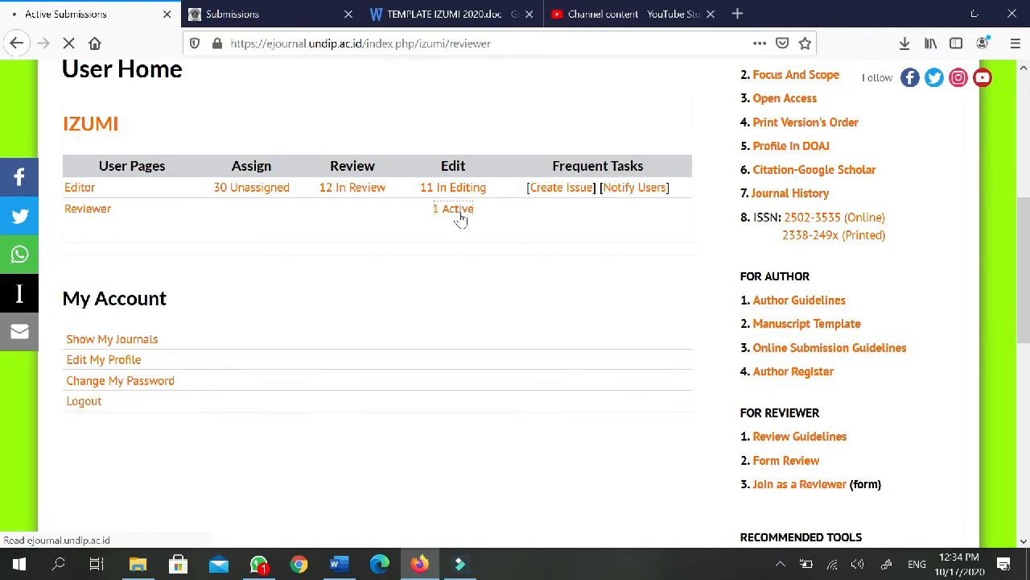
scroll(701, 202, "down", 5)
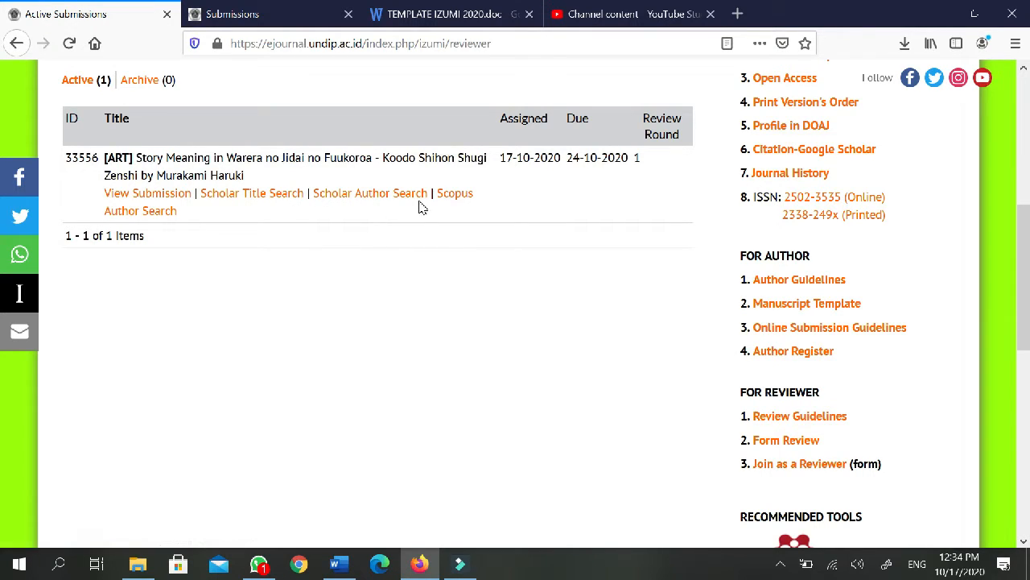
right_click(175, 198)
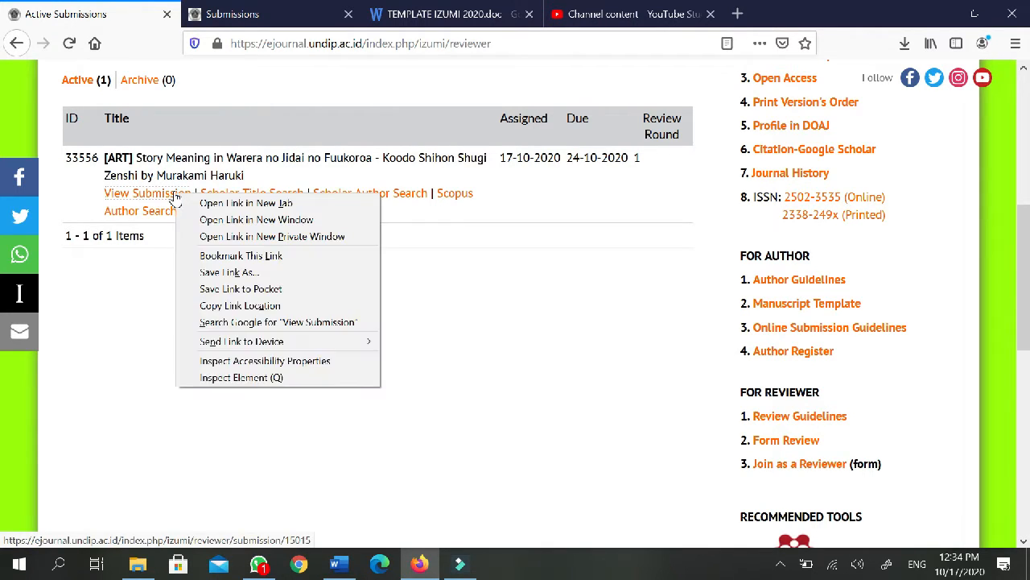
left_click(228, 206)
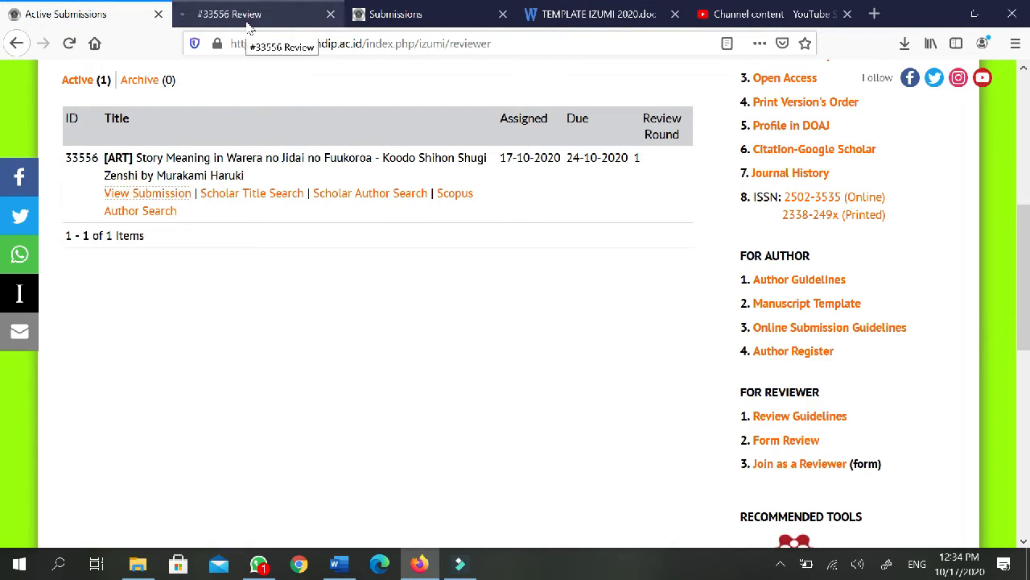
left_click(241, 20)
Examine the submission's title, abstract, editor and metadata details together with the review schedule
scroll(582, 363, "down", 5)
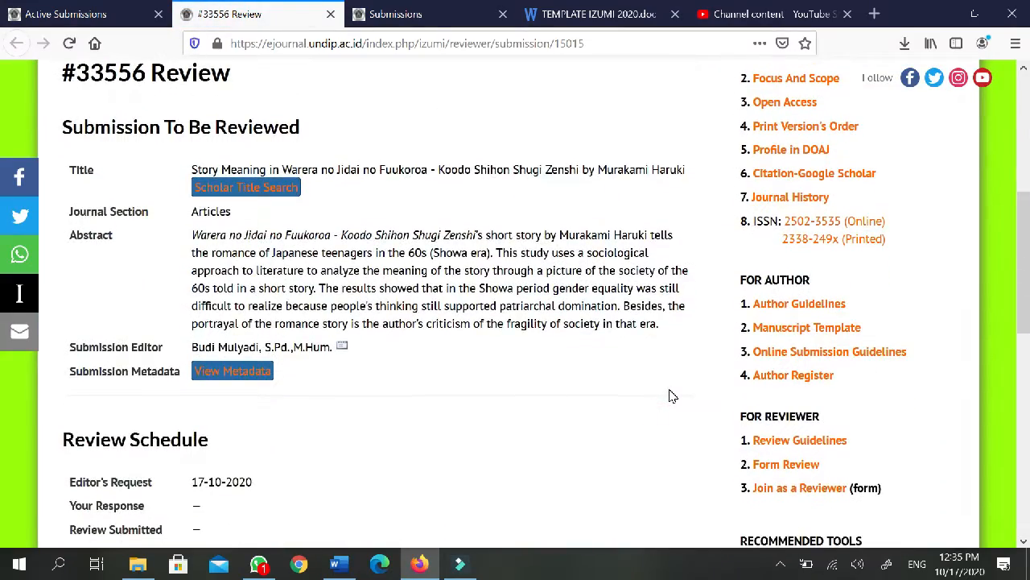
scroll(612, 406, "up", 1)
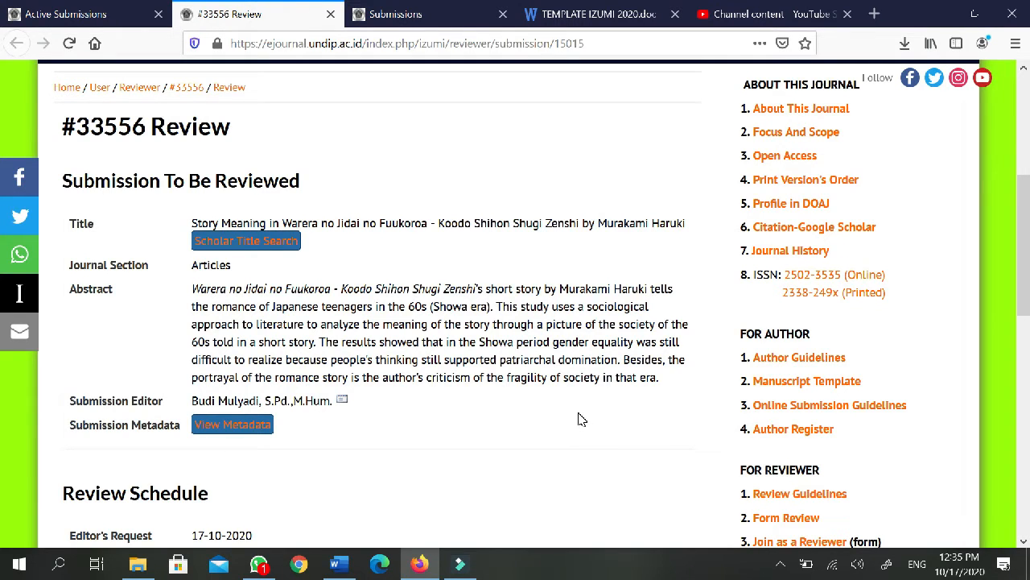
scroll(582, 419, "down", 1)
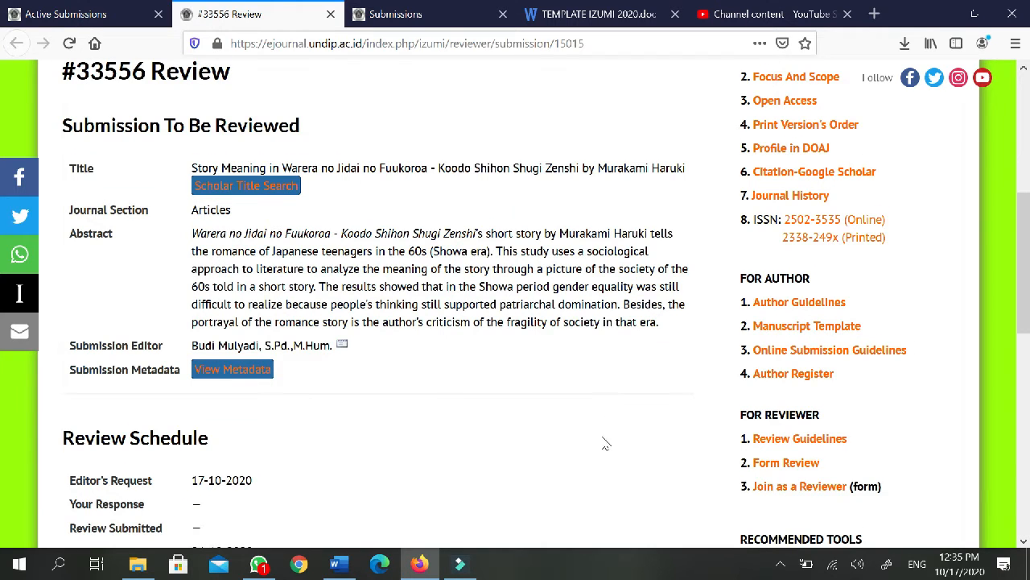
scroll(605, 442, "down", 1)
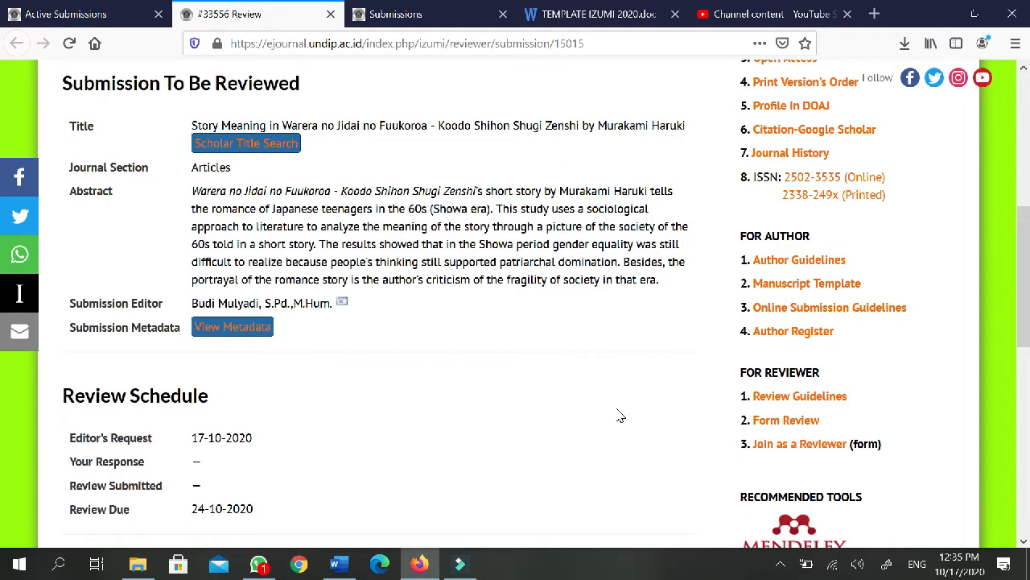
scroll(620, 415, "down", 1)
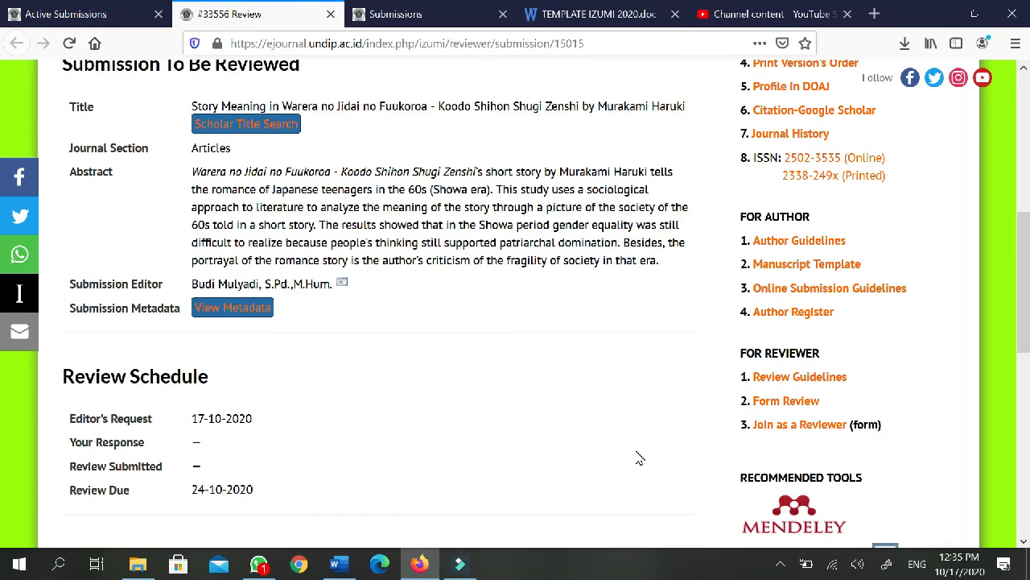
scroll(589, 421, "down", 2)
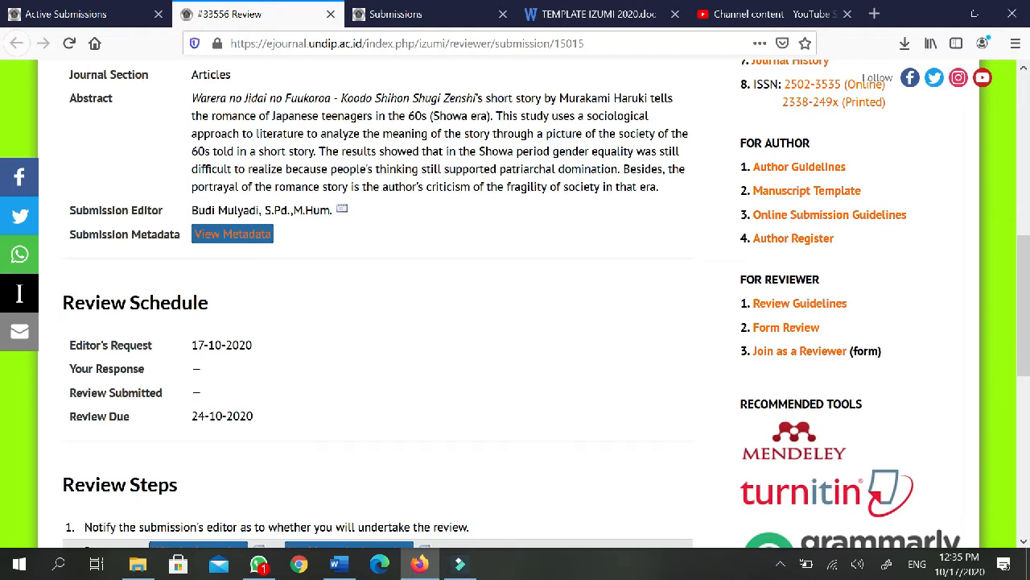
scroll(603, 409, "down", 1)
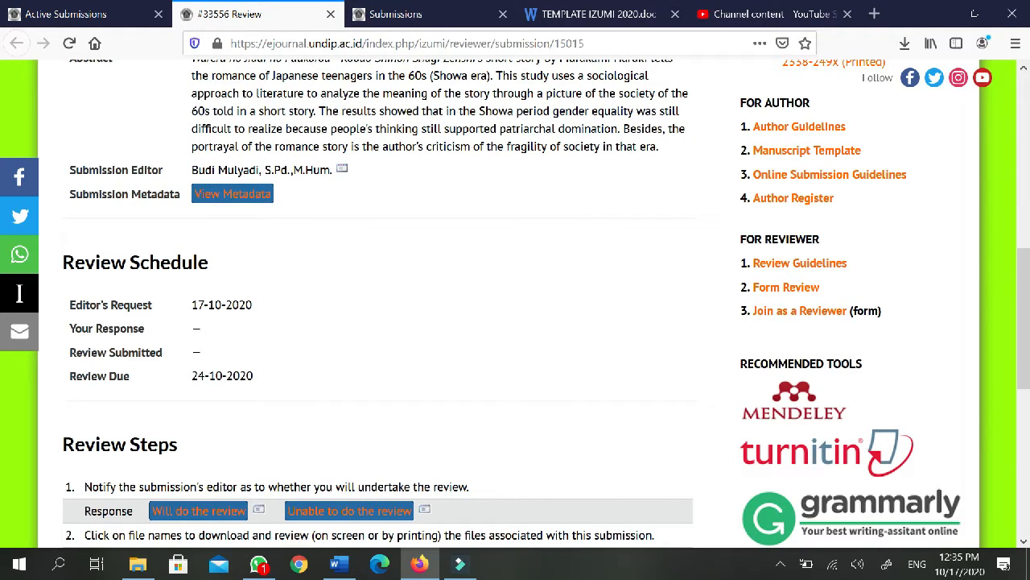
scroll(582, 322, "up", 1)
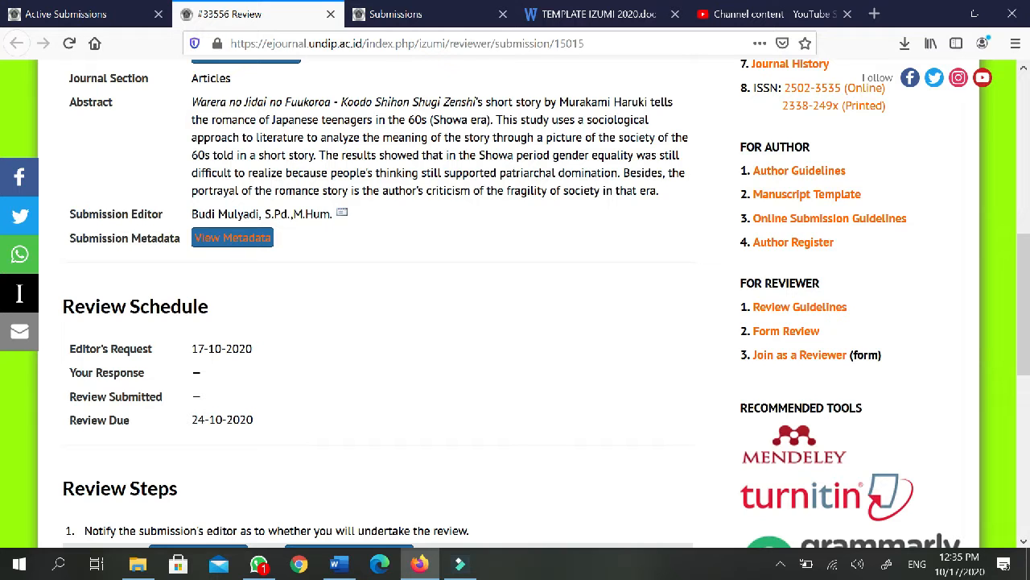
scroll(357, 357, "up", 2)
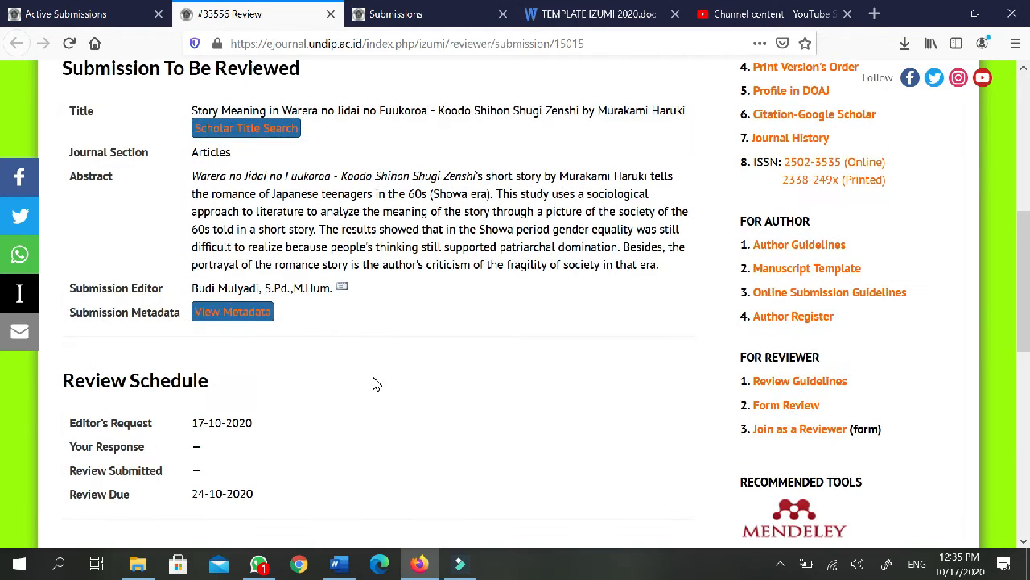
scroll(510, 375, "down", 4)
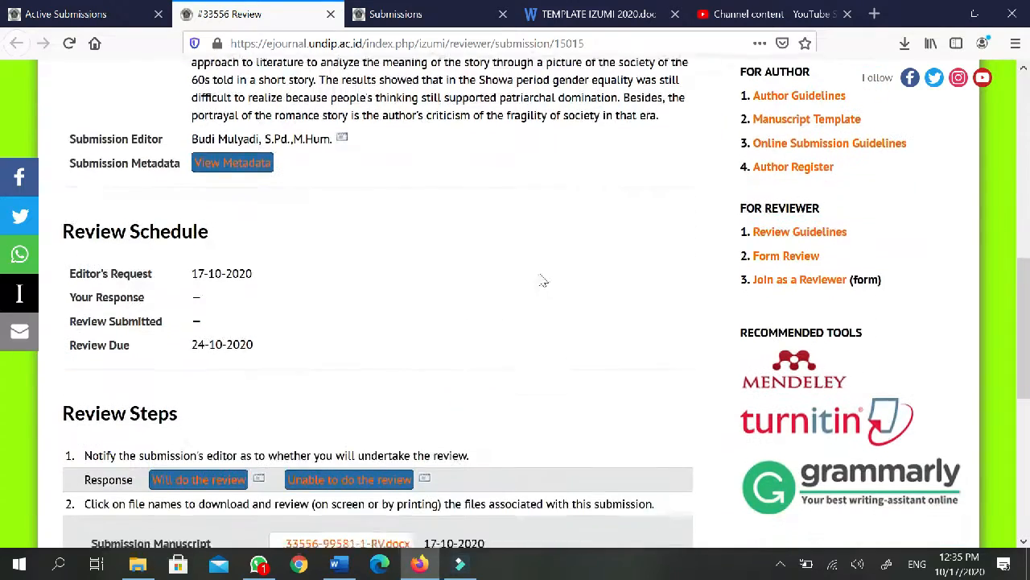
left_click(532, 268)
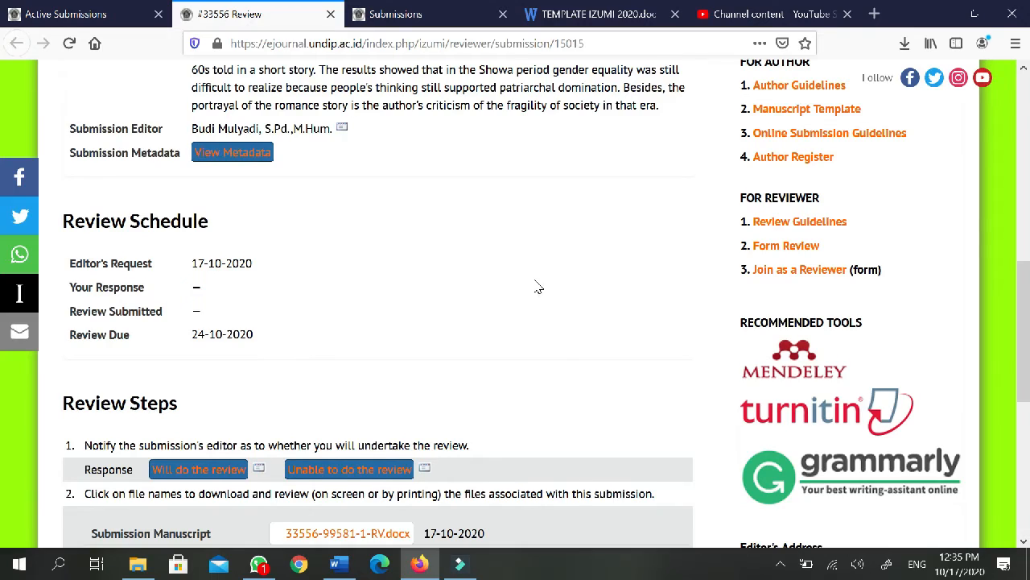
scroll(419, 250, "up", 1)
left_click(299, 214)
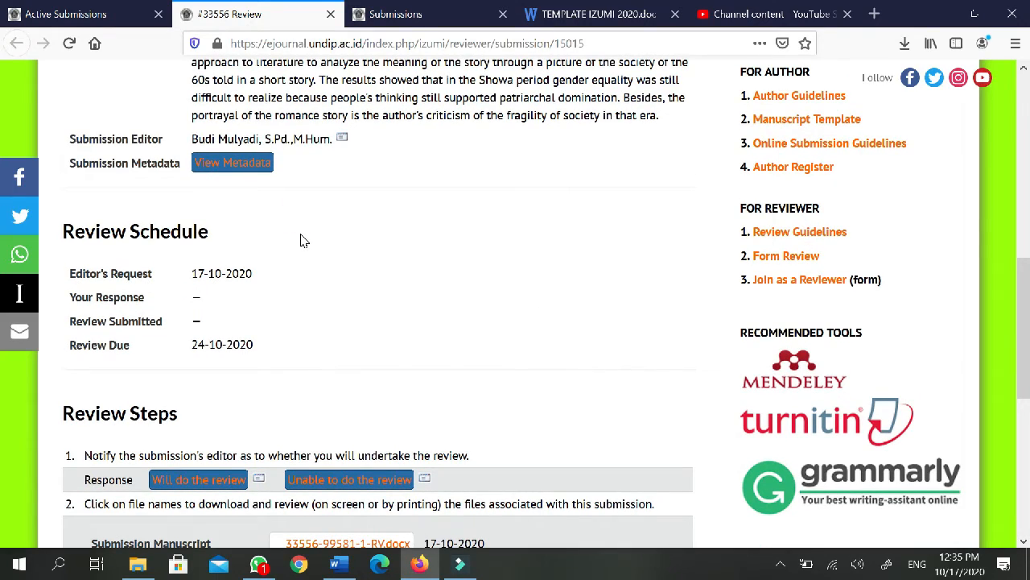
Respond in the review steps that you will do the review, and skip the notification email to the editor
scroll(582, 308, "down", 2)
scroll(639, 306, "down", 2)
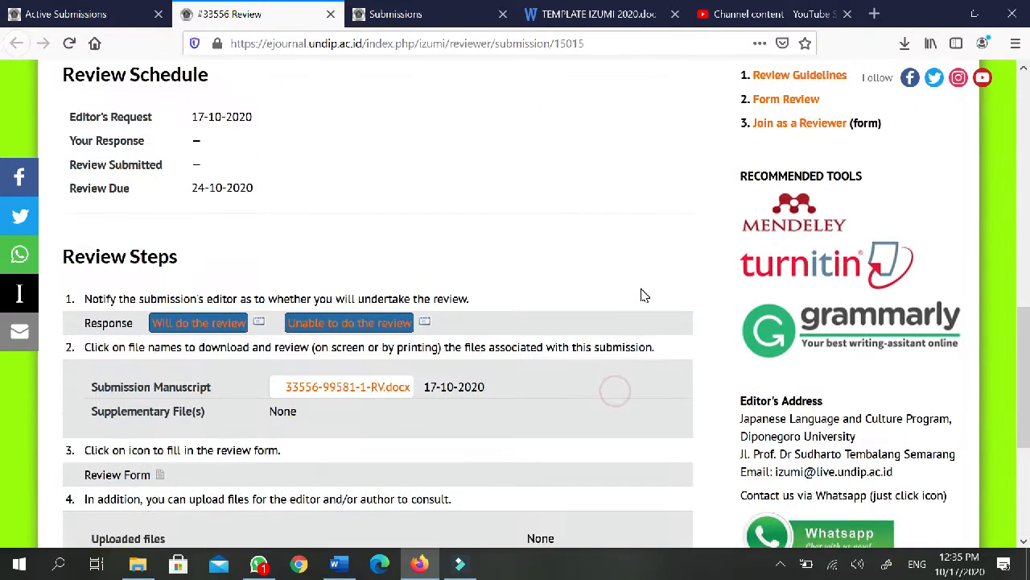
scroll(649, 352, "down", 2)
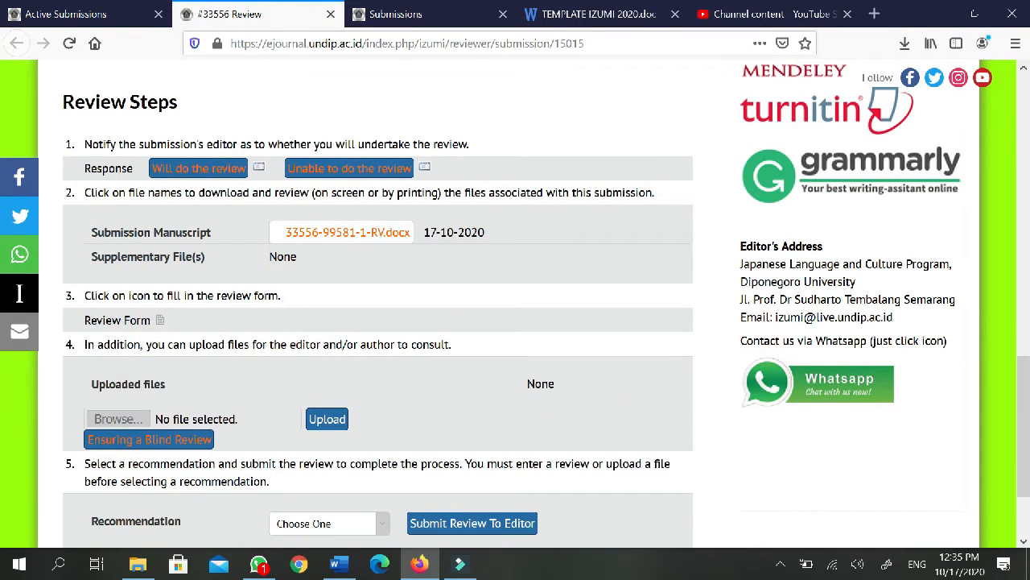
scroll(667, 273, "down", 1)
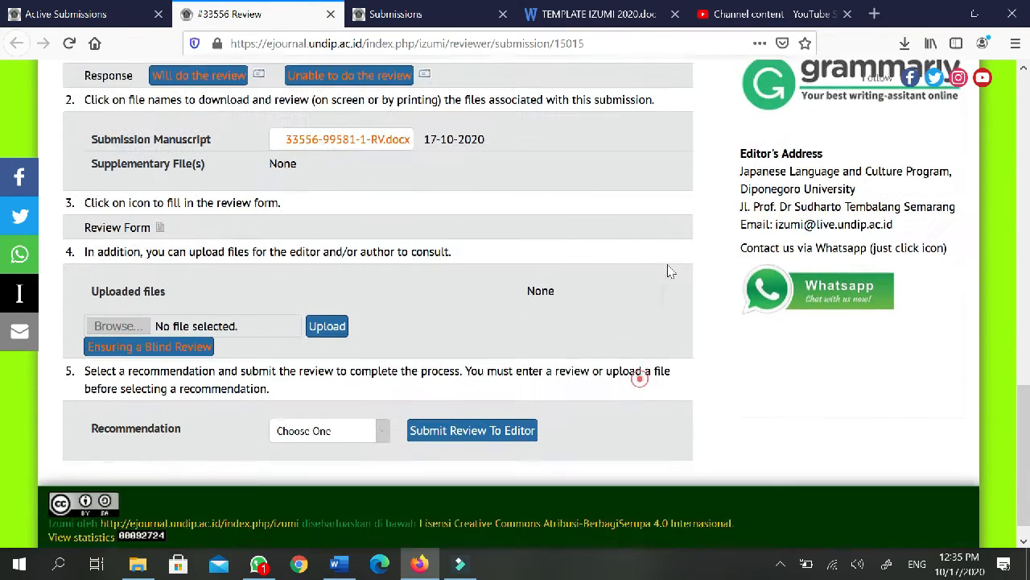
scroll(667, 292, "up", 2)
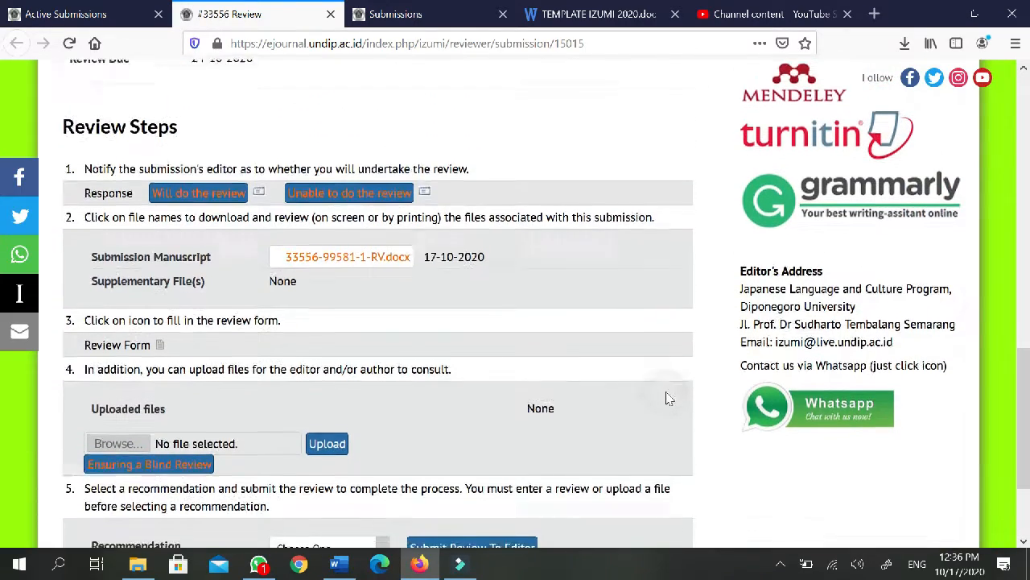
scroll(667, 398, "down", 1)
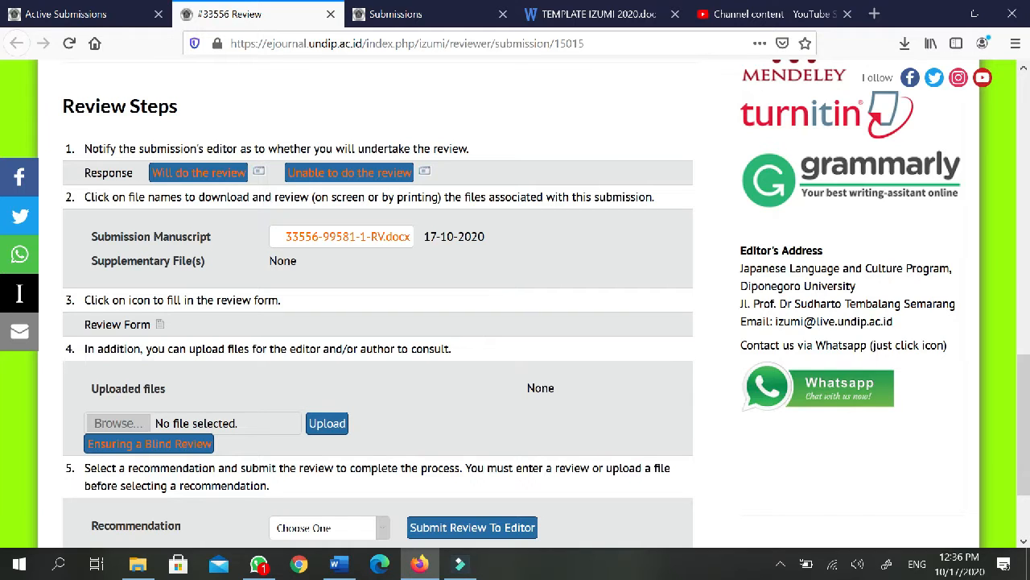
left_click(202, 172)
scroll(582, 317, "down", 5)
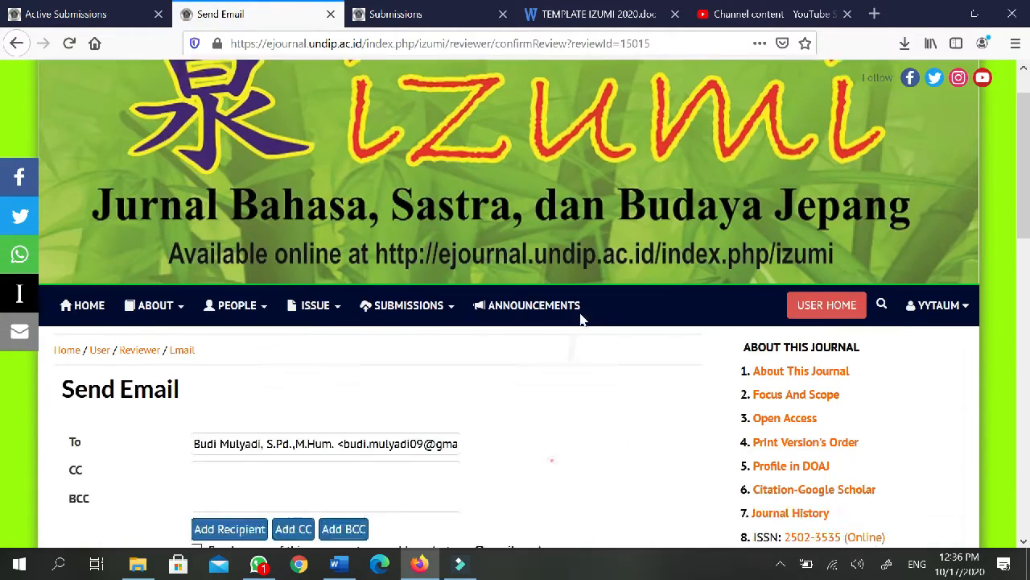
scroll(585, 362, "down", 2)
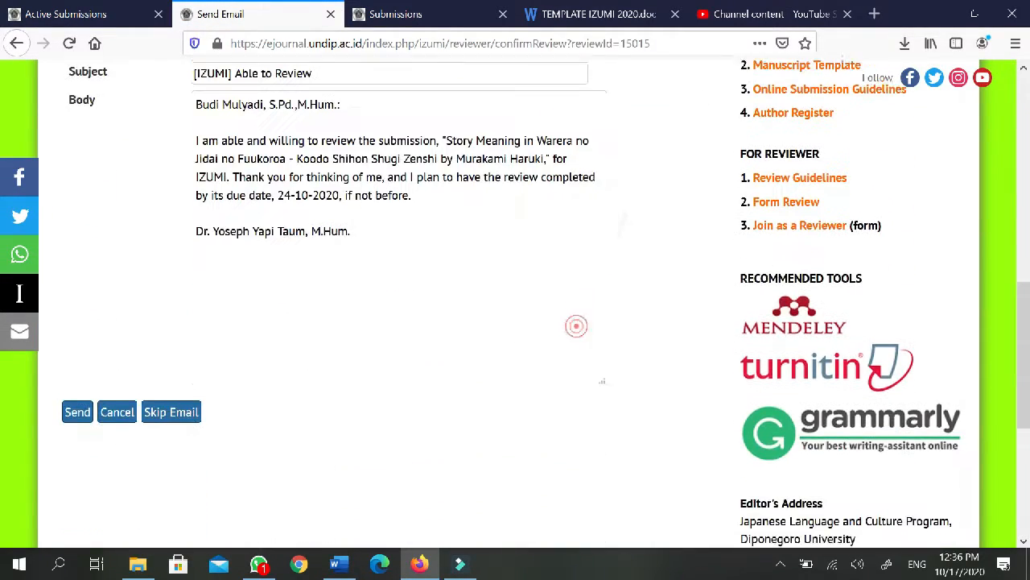
scroll(573, 269, "up", 1)
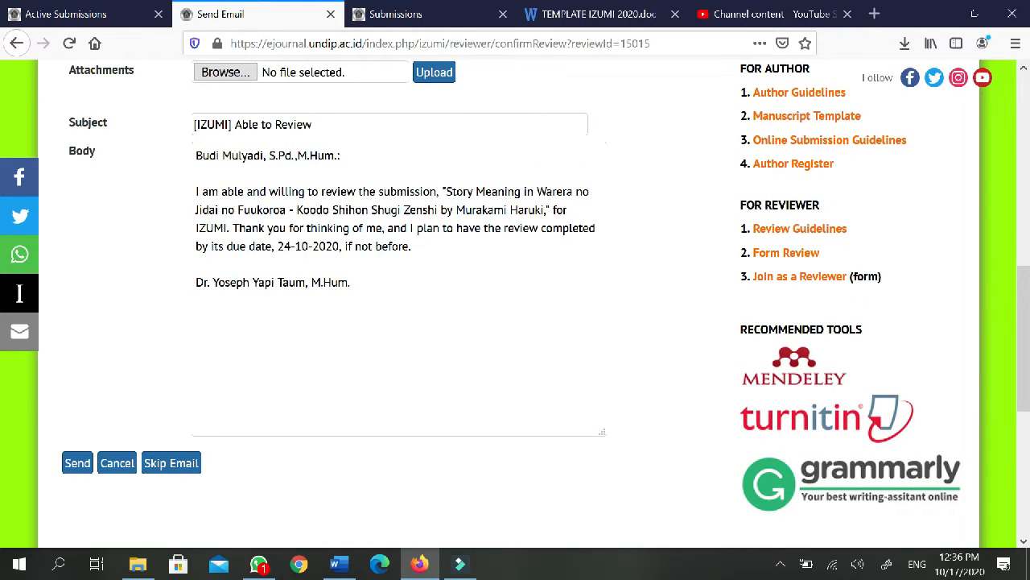
left_click(171, 463)
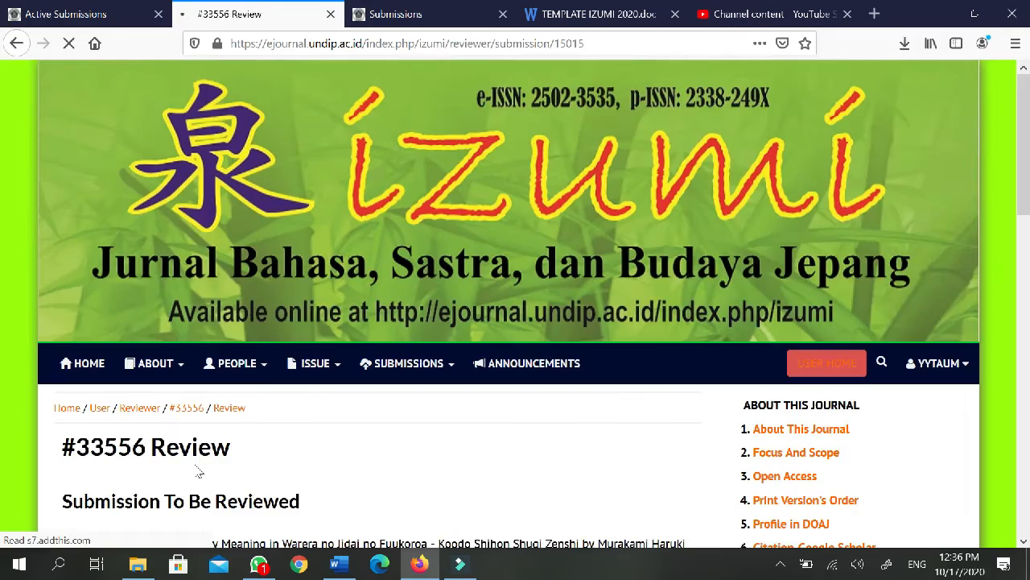
Look over the review steps of the accepted submission and check the Downloads folder in File Explorer
scroll(571, 349, "down", 5)
scroll(605, 244, "down", 5)
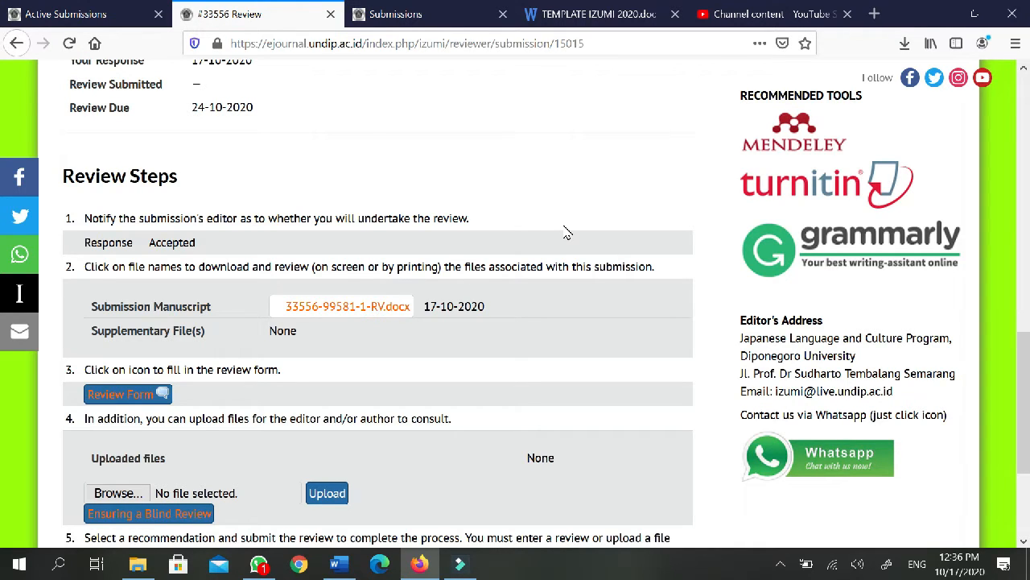
scroll(568, 232, "down", 2)
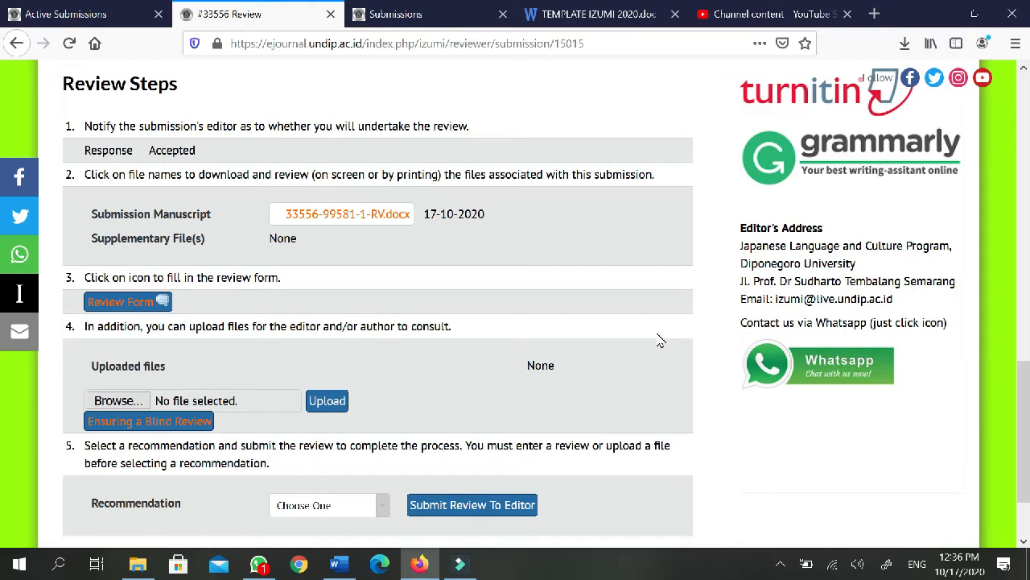
scroll(626, 325, "down", 1)
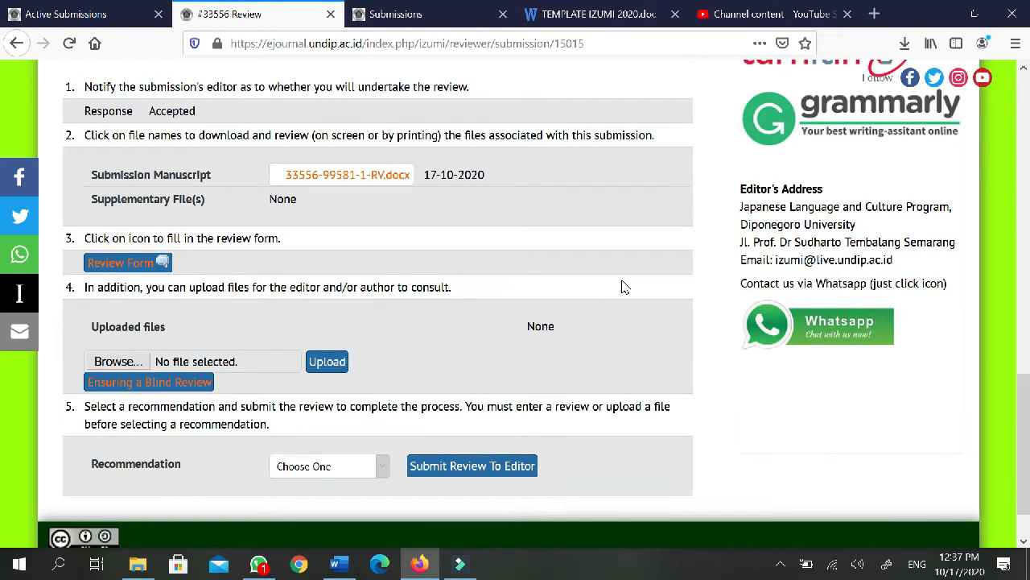
left_click(422, 175)
left_click(144, 572)
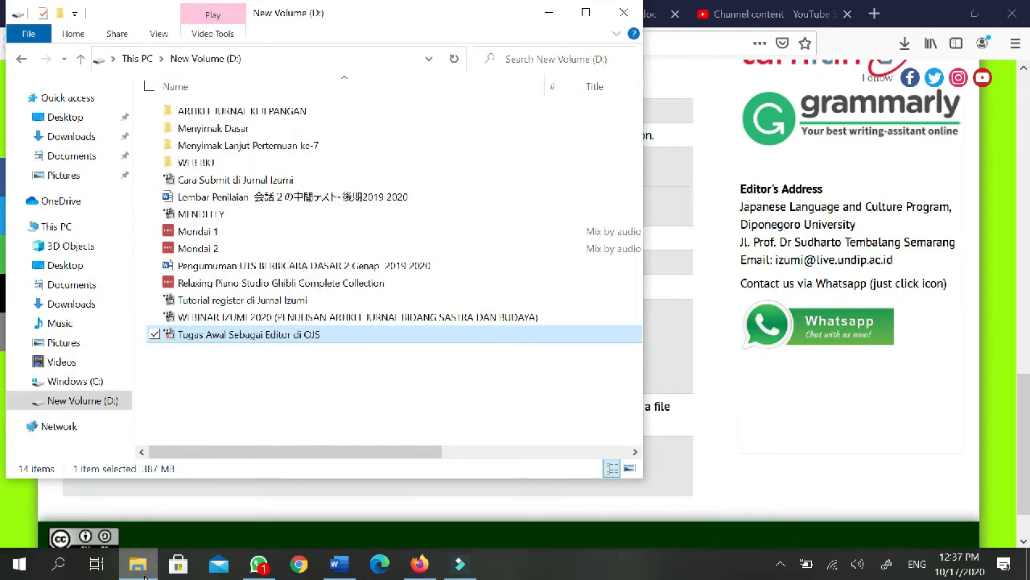
left_click(90, 307)
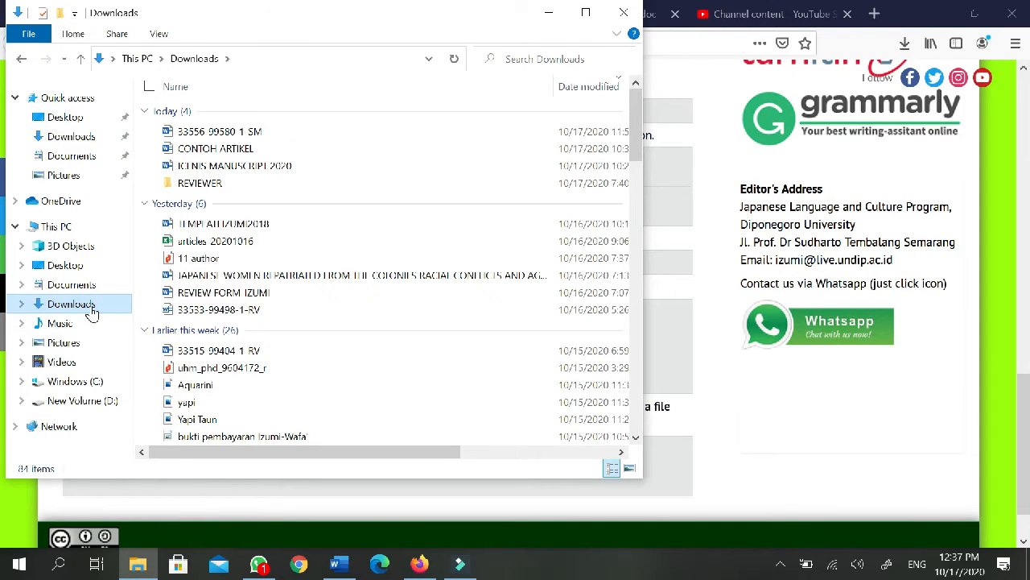
left_click(420, 566)
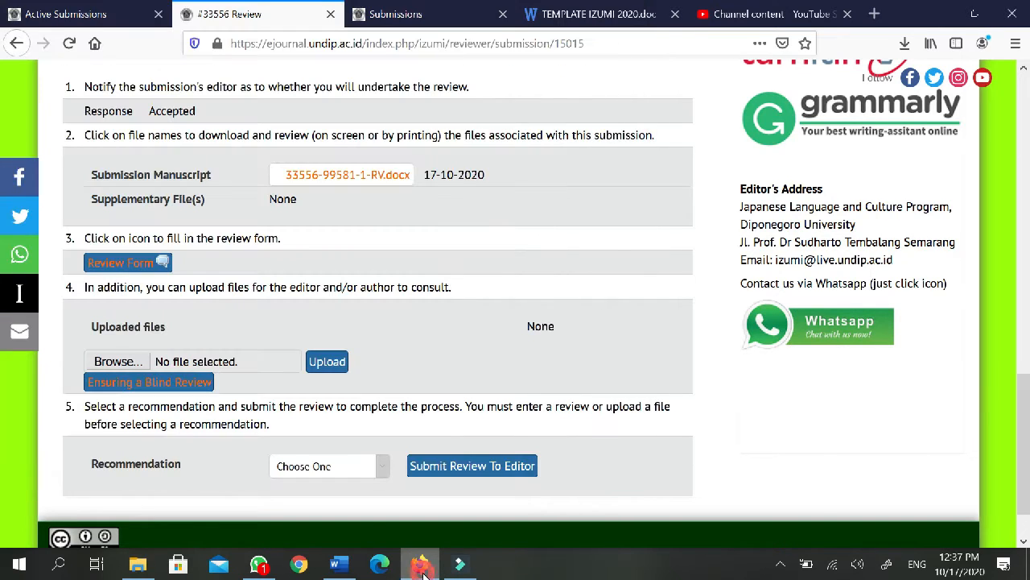
left_click(378, 174)
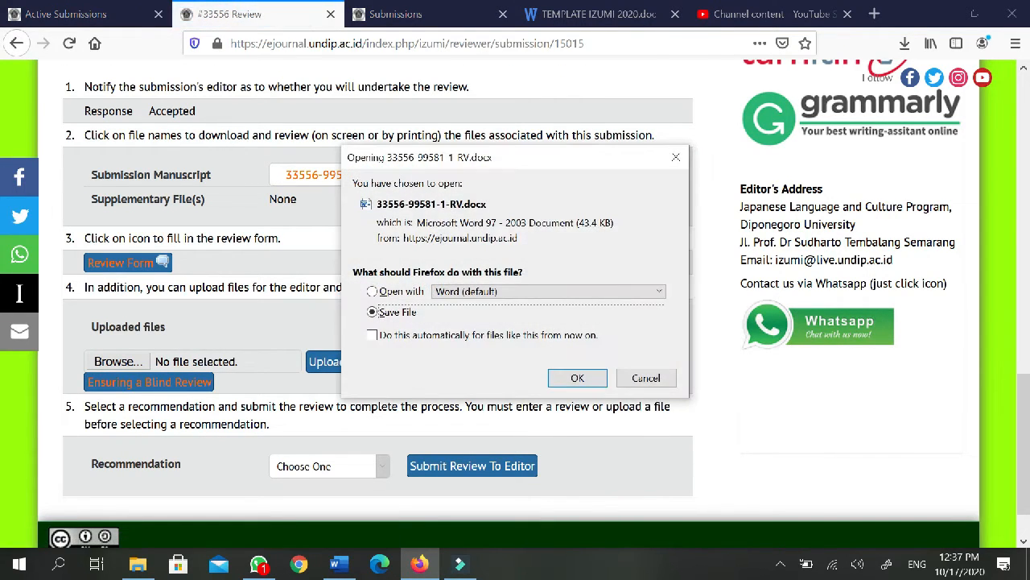
left_click(587, 379)
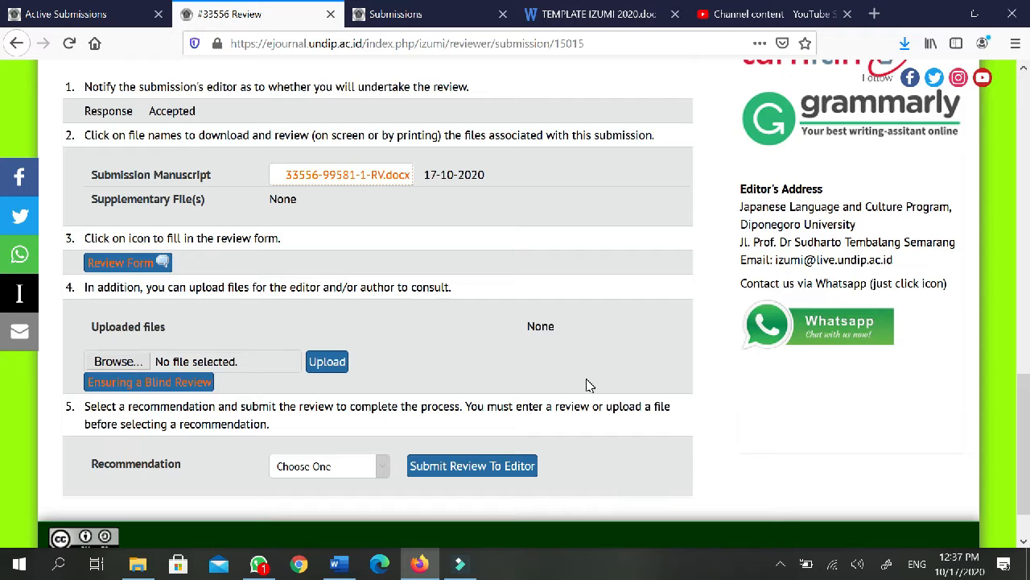
left_click(140, 567)
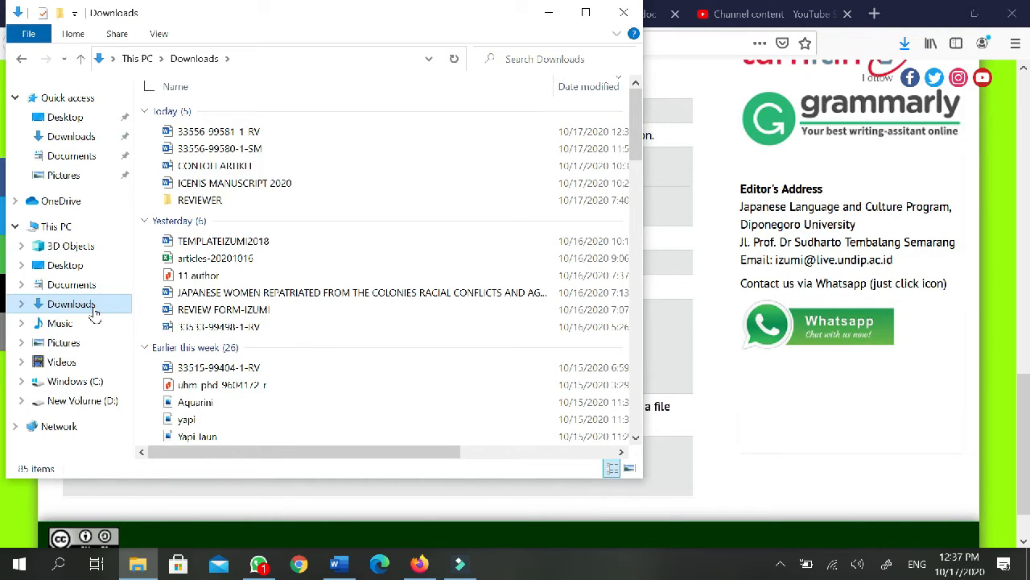
double_click(252, 131)
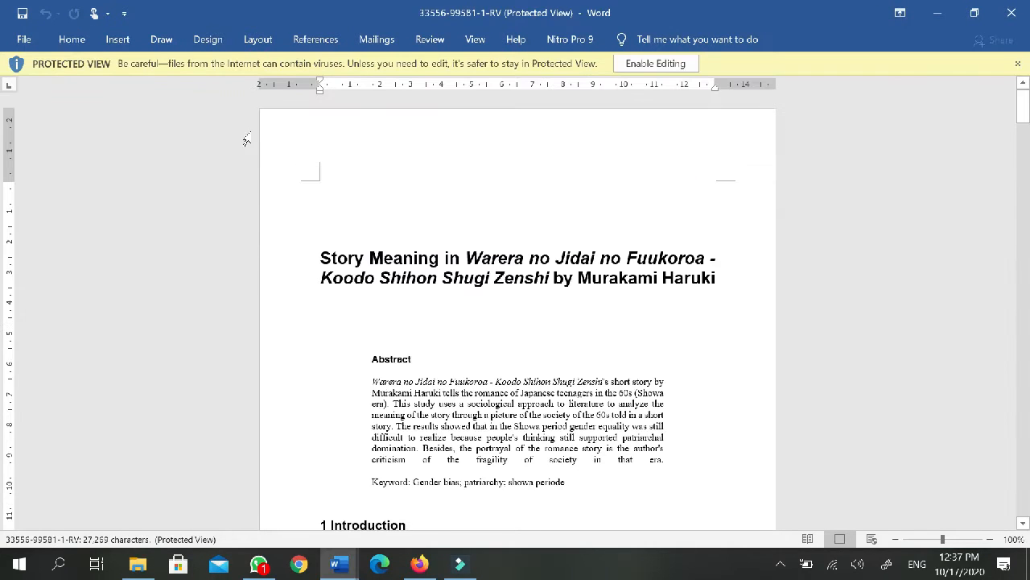
Enable editing for the downloaded manuscript and skim its abstract and introduction
scroll(515, 290, "down", 2)
left_click(665, 63)
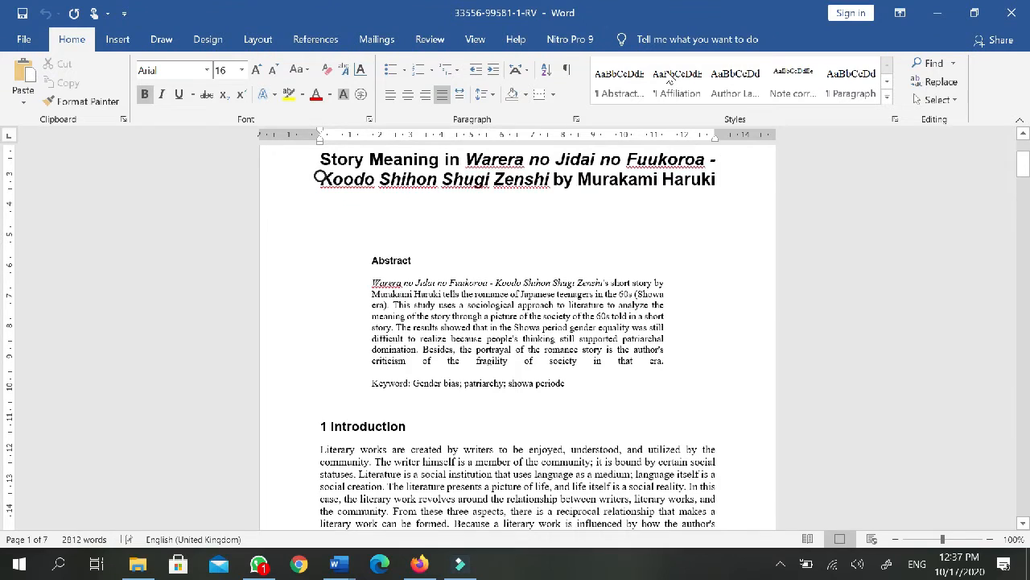
scroll(518, 339, "down", 5)
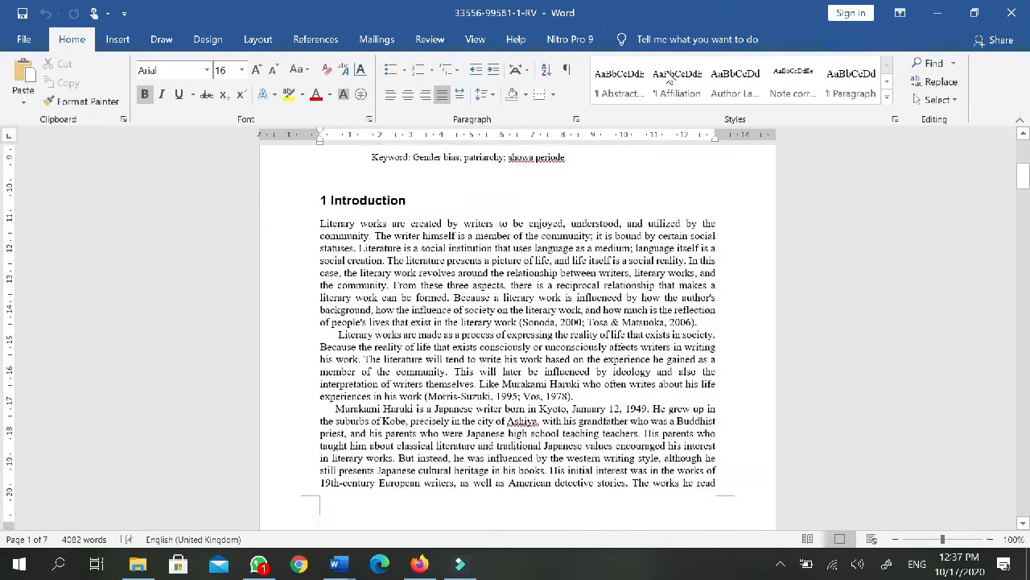
scroll(518, 338, "up", 1)
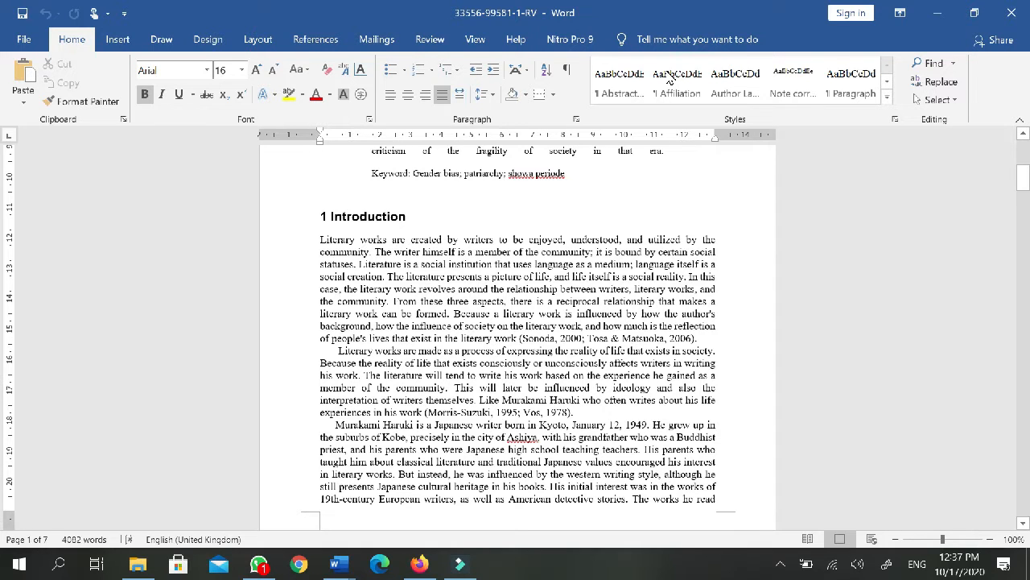
Examine the IZUMI author guidelines and the TEMPLATE IZUMI 2020 document in Firefox as references for judging the manuscript's format
left_click(423, 565)
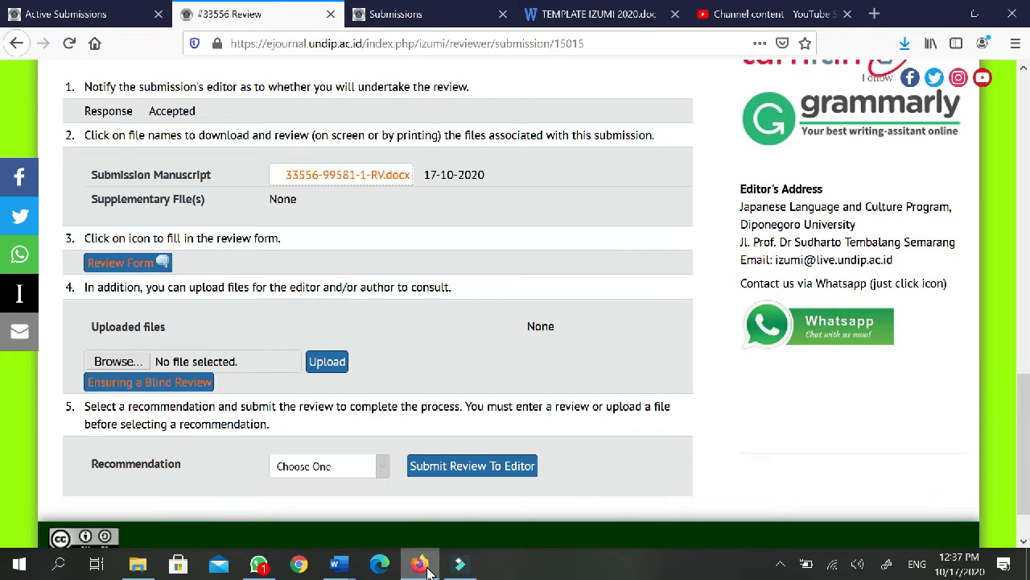
left_click(449, 16)
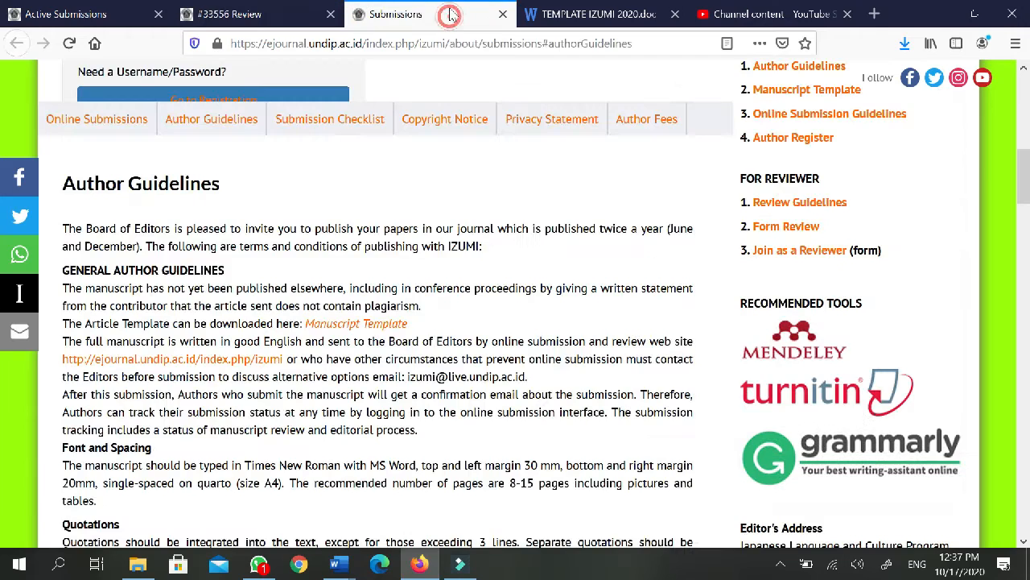
scroll(402, 403, "down", 5)
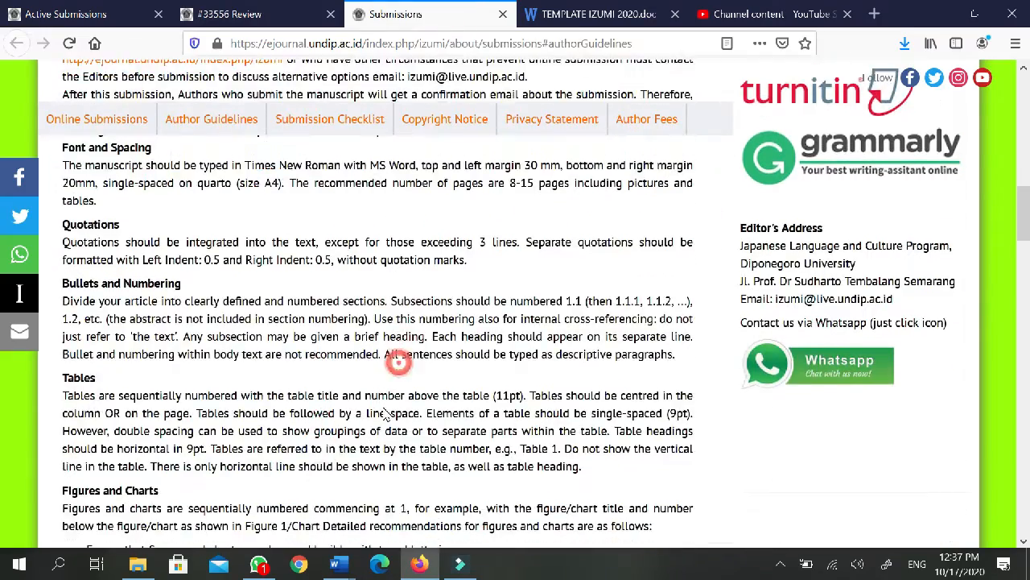
left_click(602, 14)
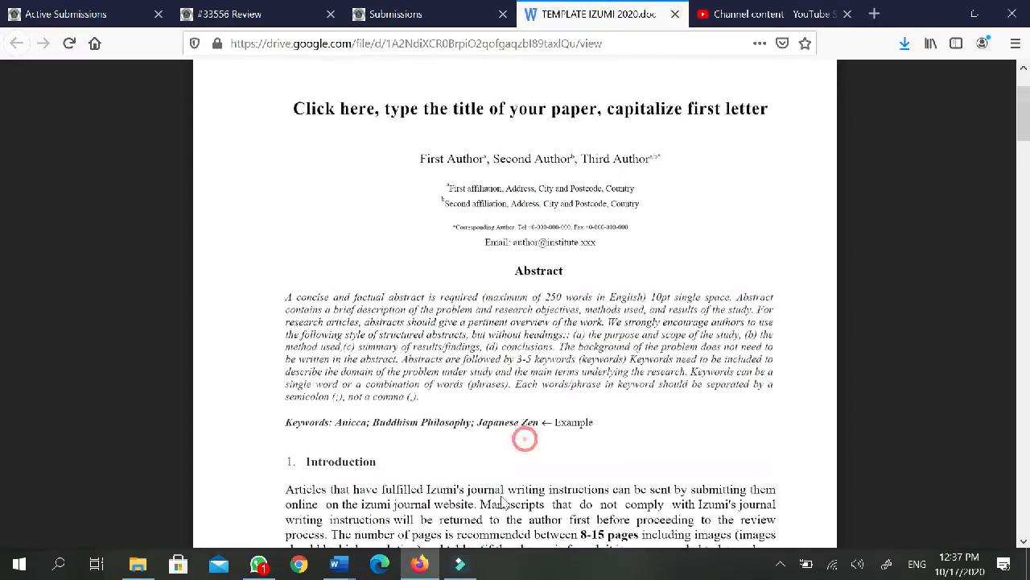
left_click(544, 449)
scroll(642, 285, "down", 2)
scroll(642, 286, "down", 8)
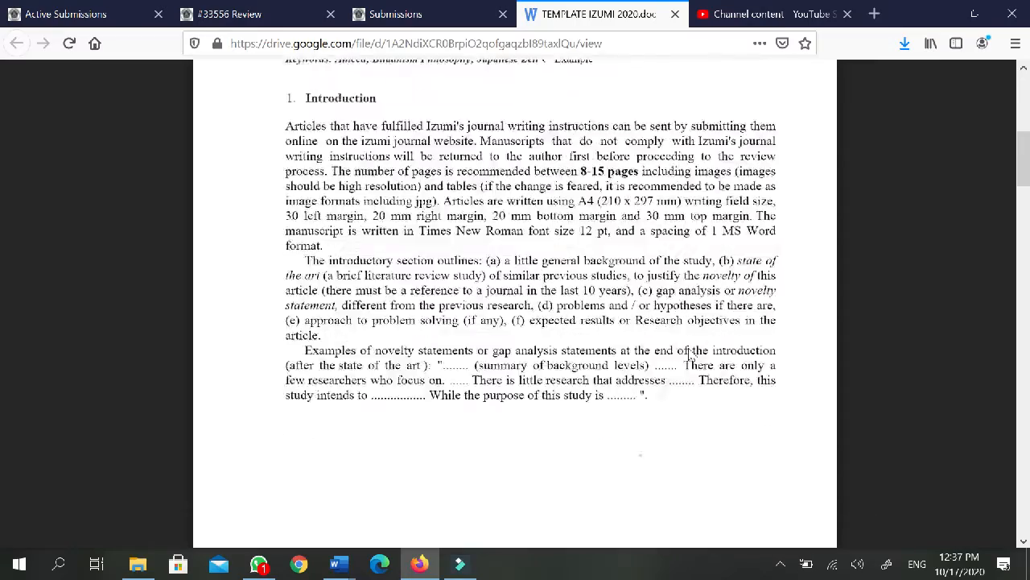
scroll(729, 303, "up", 10)
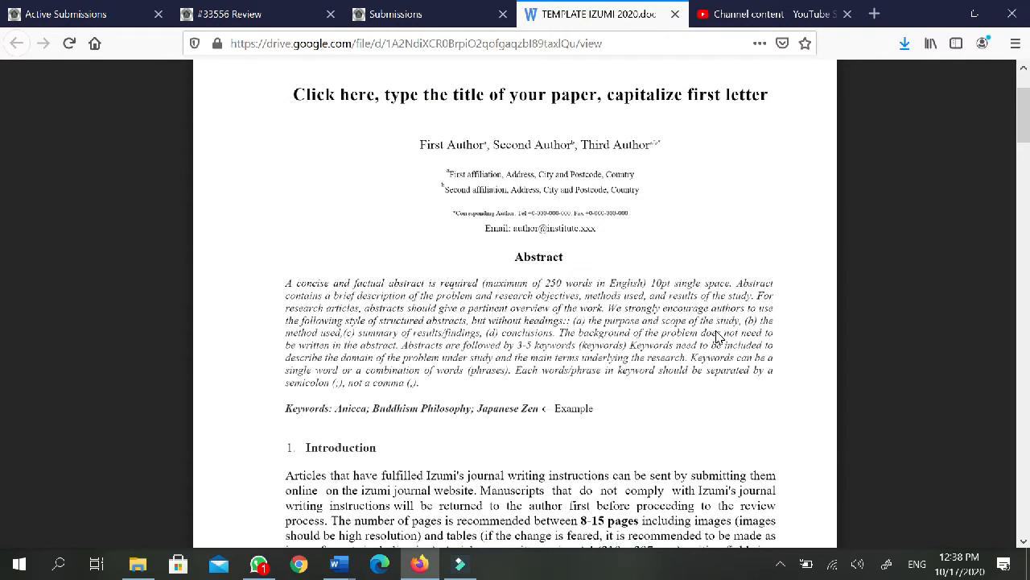
mouse_move(347, 573)
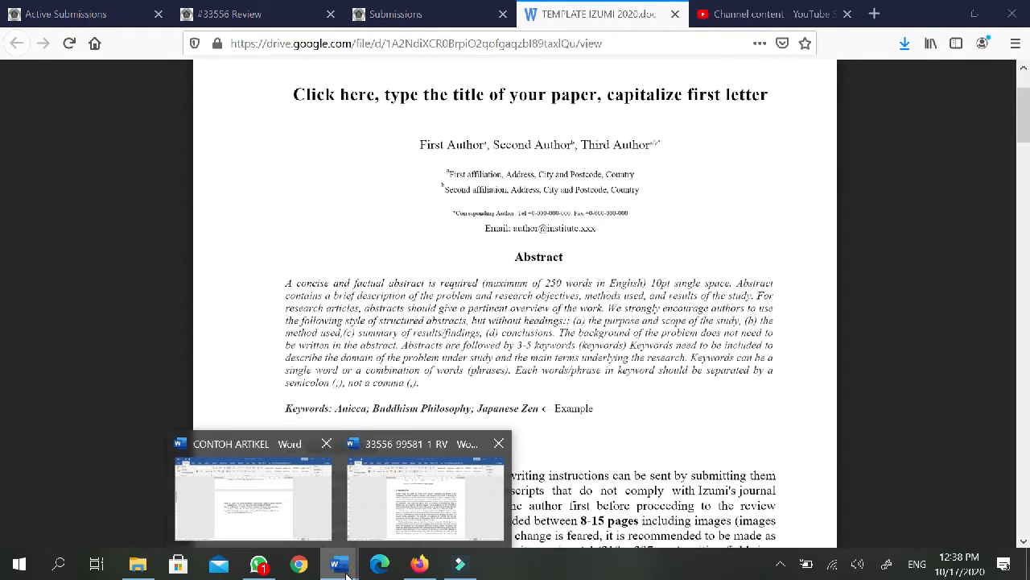
left_click(443, 495)
scroll(446, 493, "up", 2)
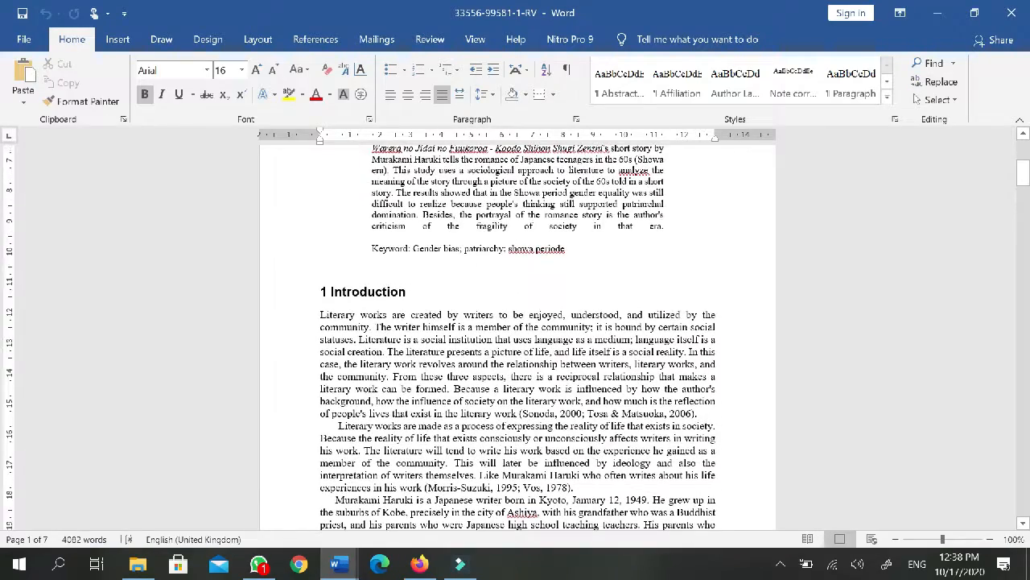
left_click(430, 38)
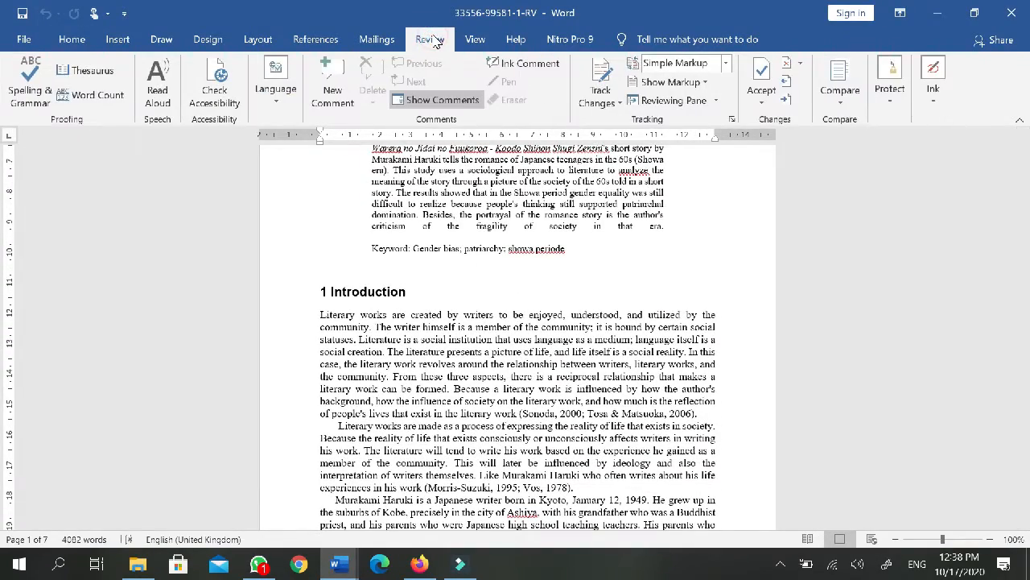
scroll(435, 42, "up", 2)
scroll(436, 42, "up", 2)
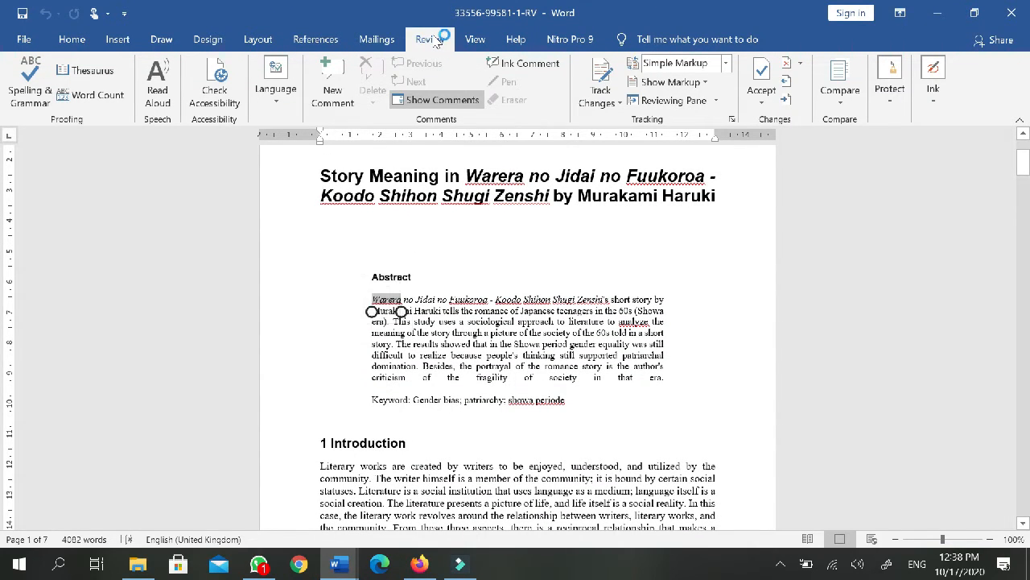
Add a comment to the entire abstract paragraph reading "Belum kesimpulan."
right_click(380, 302)
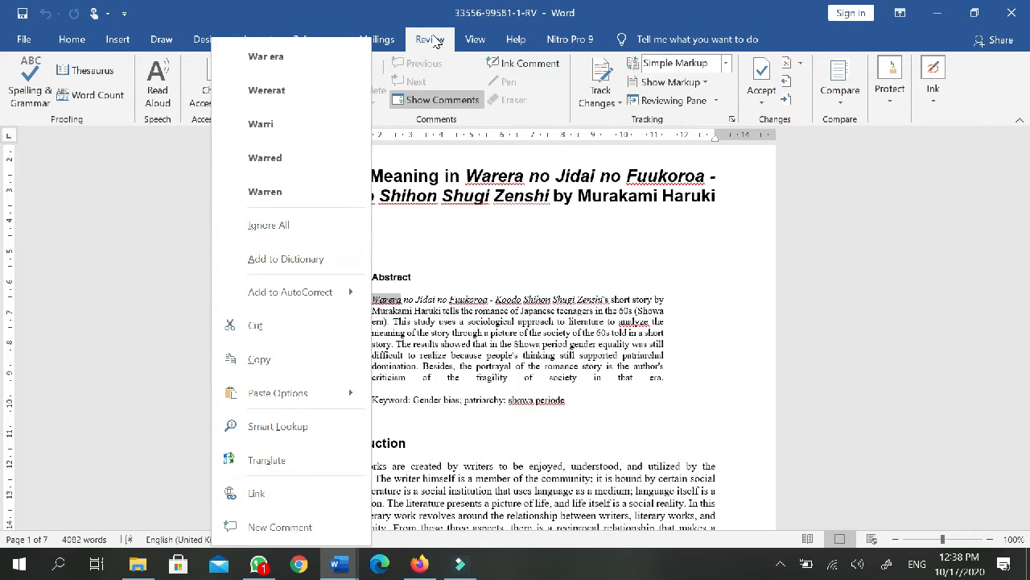
left_click(449, 277)
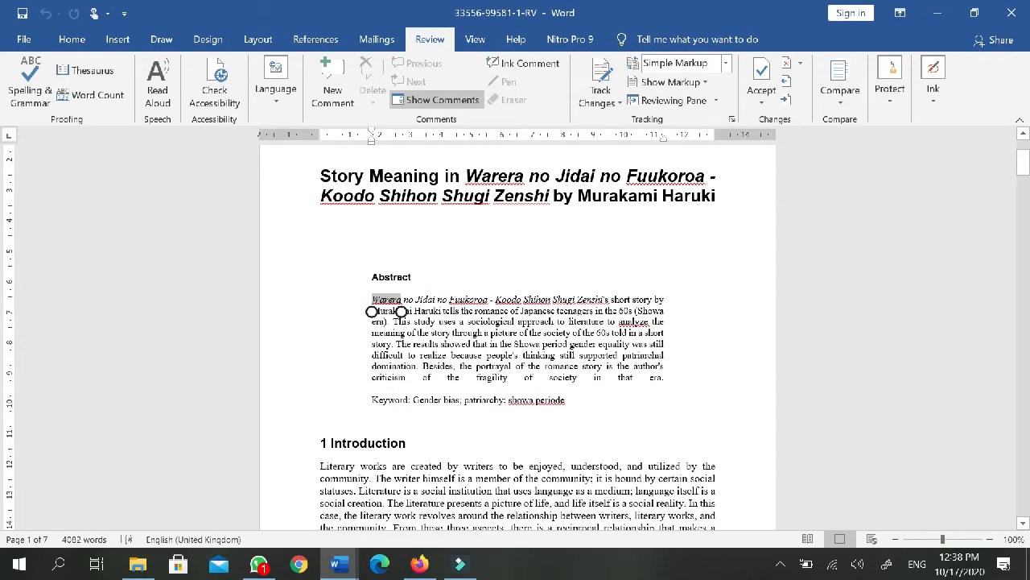
left_click_drag(402, 313, 580, 377)
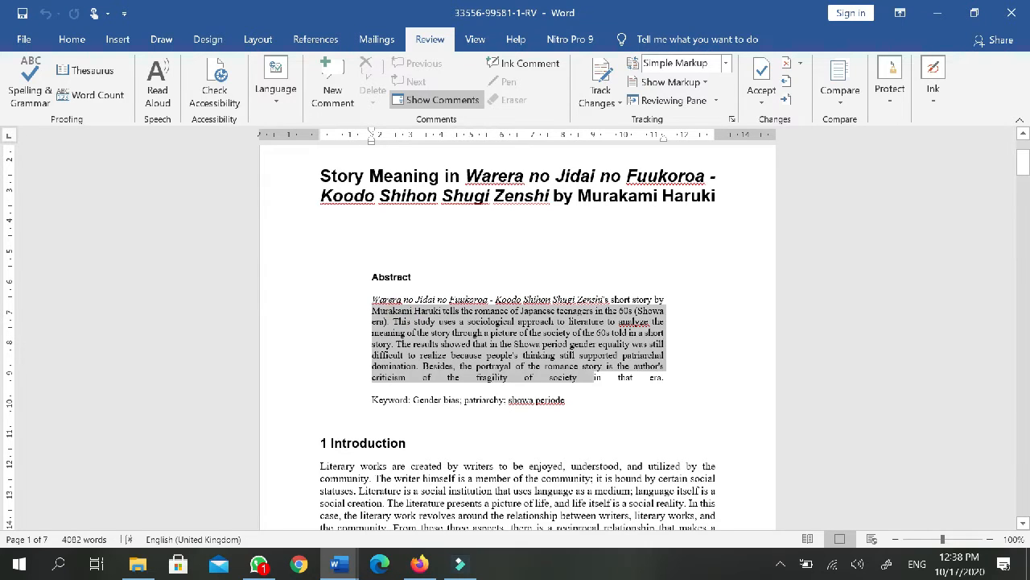
left_click(391, 325)
left_click_drag(357, 295, 678, 384)
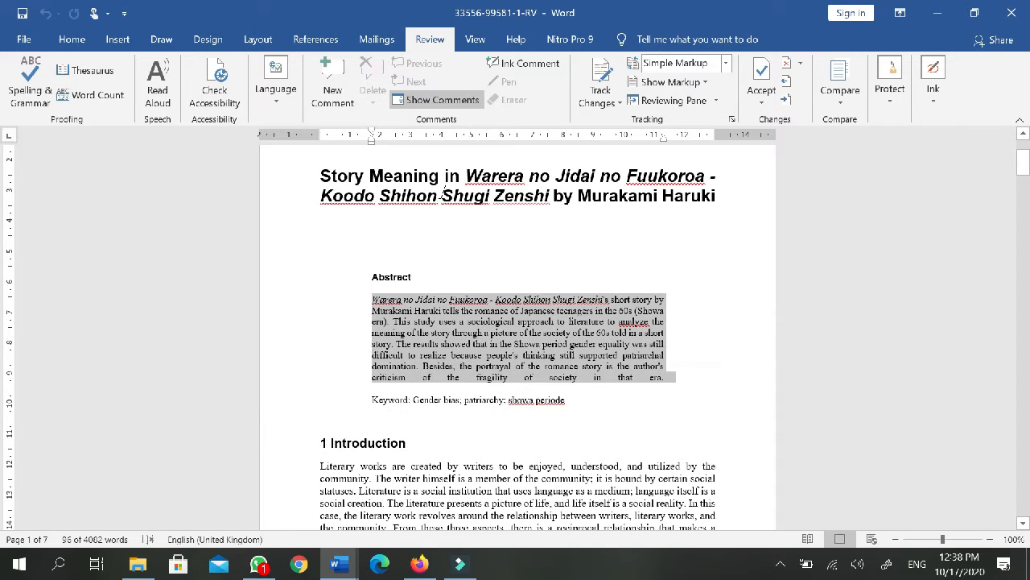
left_click(332, 89)
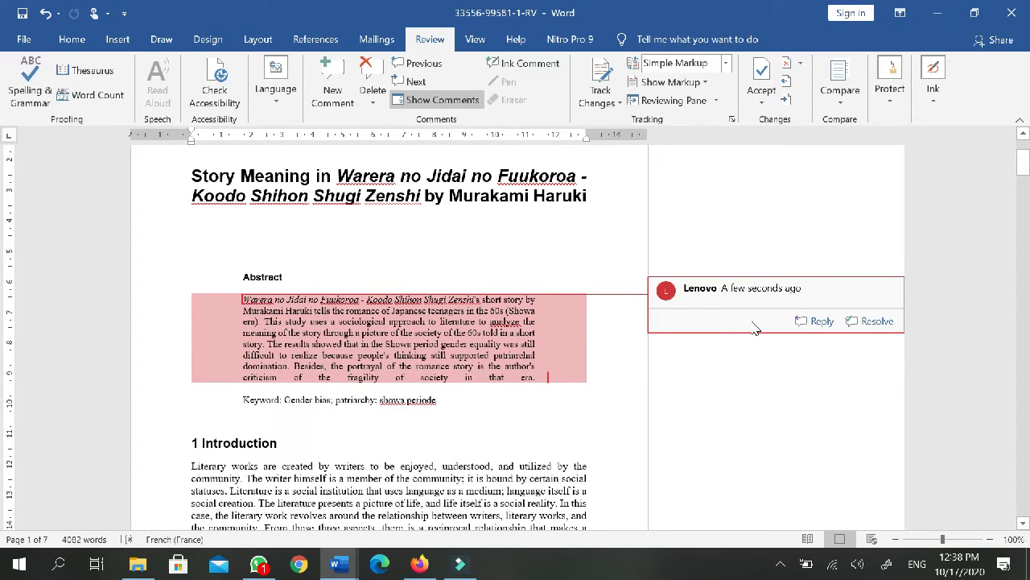
type("Belum")
type("kesimpulan.")
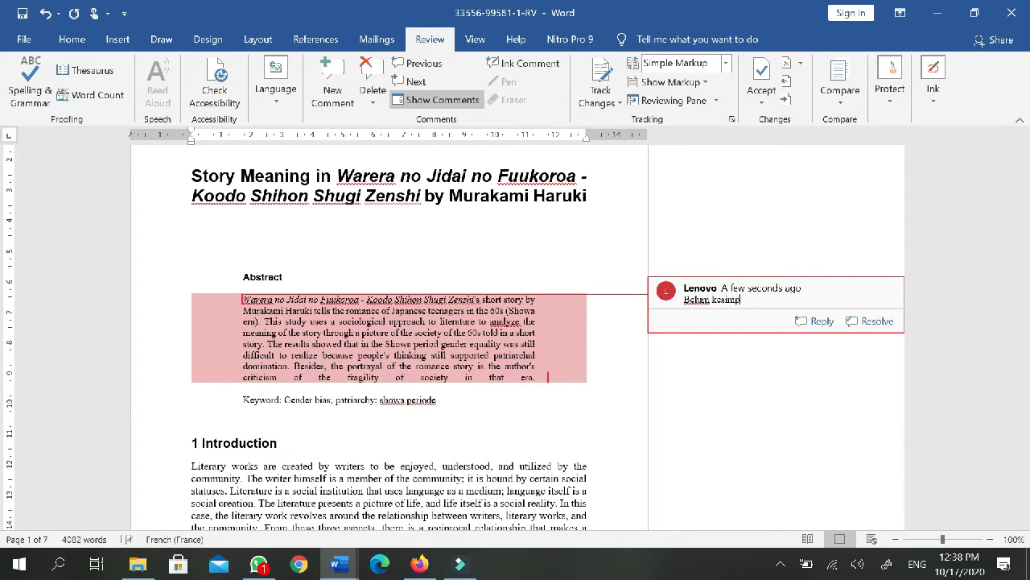
mouse_move(888, 561)
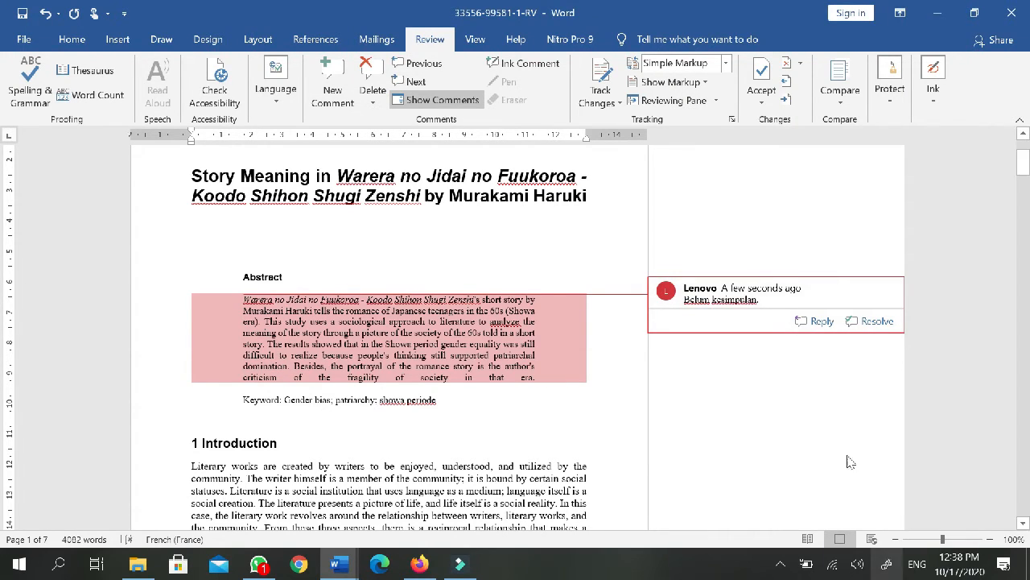
Try rewording the abstract comment with "Tambahka" and re-enter "Belum kesimpulan." as its text
triple_click(793, 296)
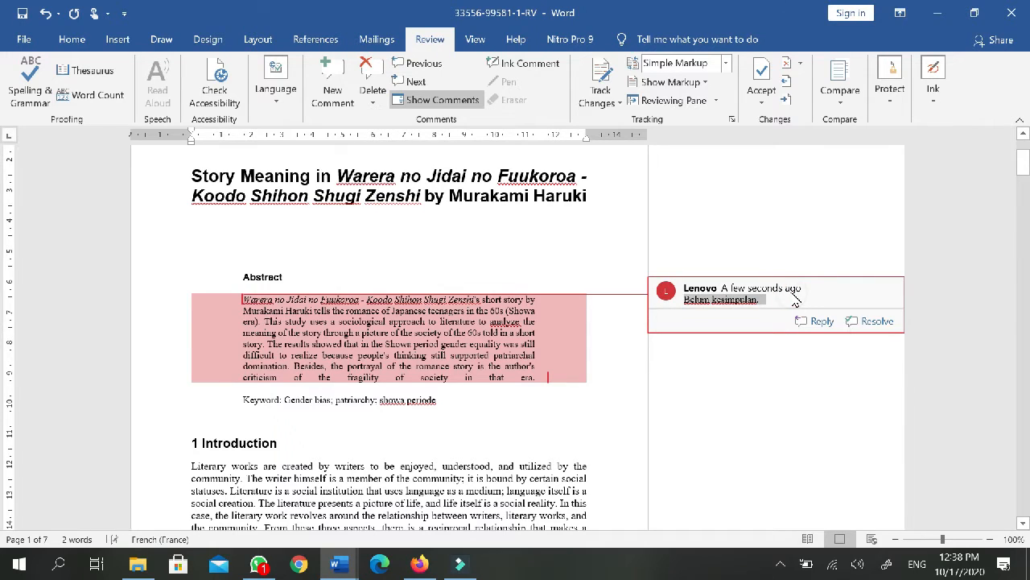
type("Tambah")
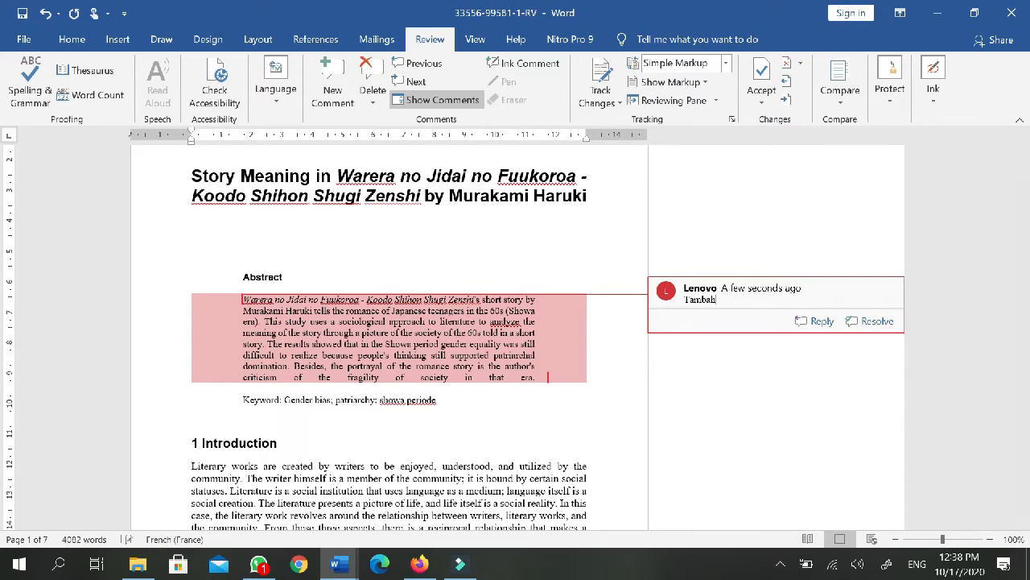
type("ka")
key("BackSpace")
key("BackSpace")
key("BackSpace")
key("BackSpace")
key("BackSpace")
key("BackSpace")
key("BackSpace")
key("BackSpace")
type("Belum")
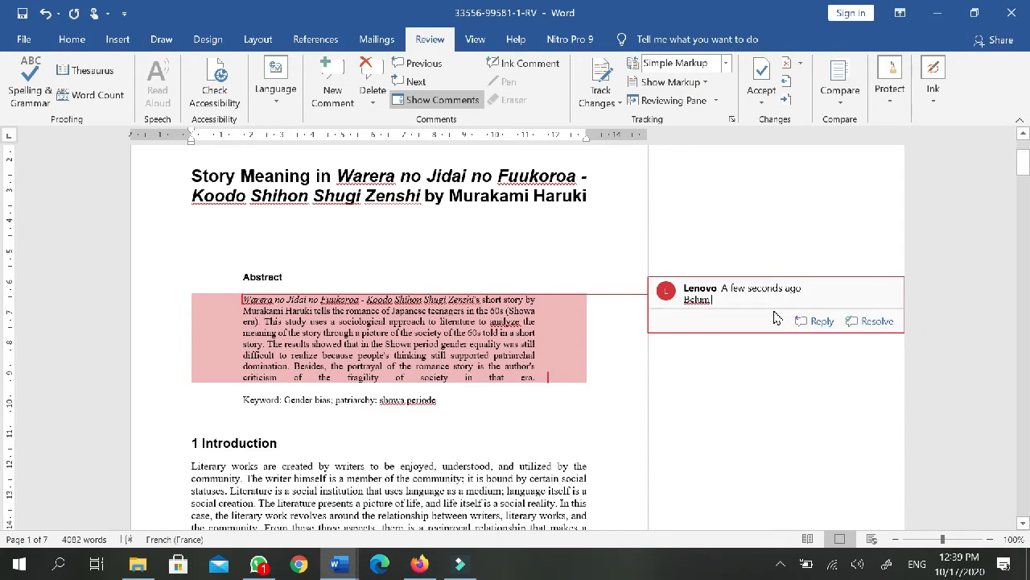
type(" kesimpulan.")
Add a comment to the full paper title reading "Belum menunjukkan judul yang sesuai dengan tujuan penelitian"
left_click(286, 173)
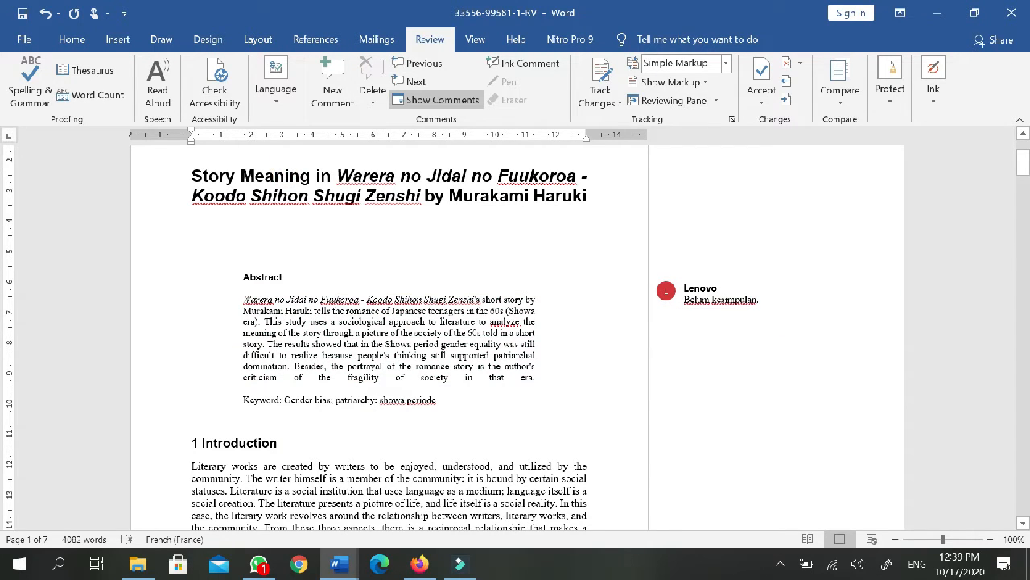
left_click_drag(191, 170, 588, 204)
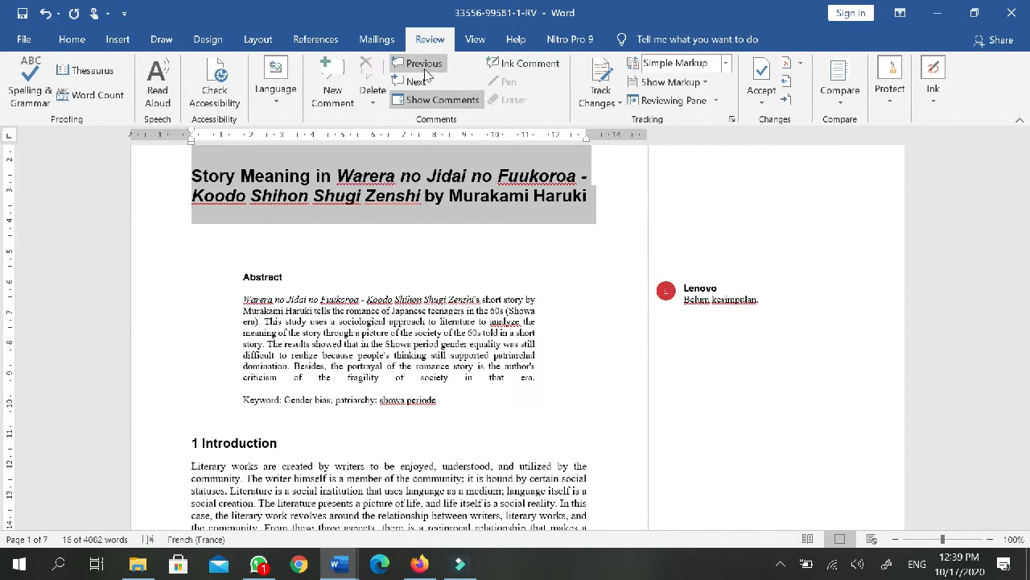
left_click(332, 80)
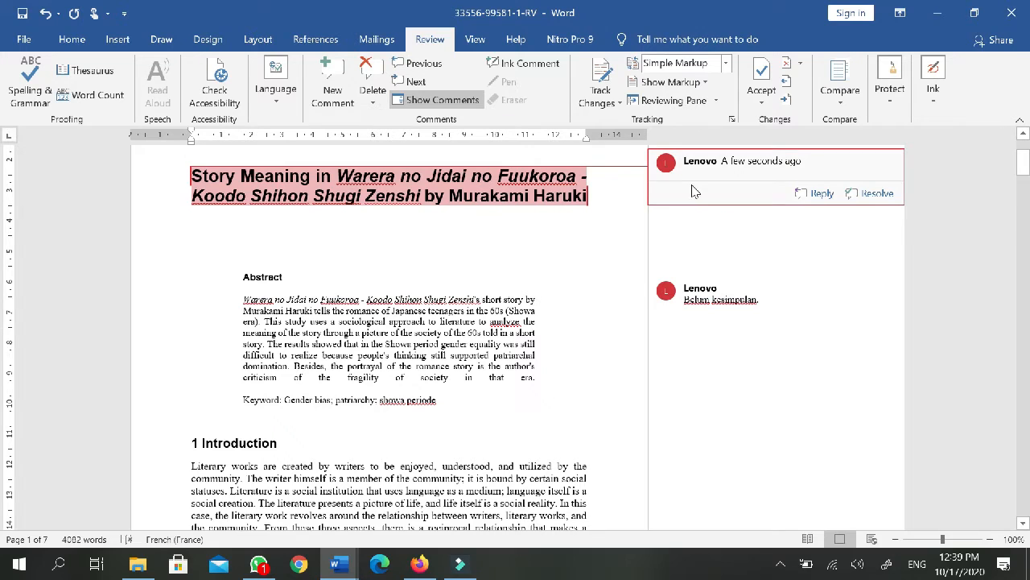
type("belum")
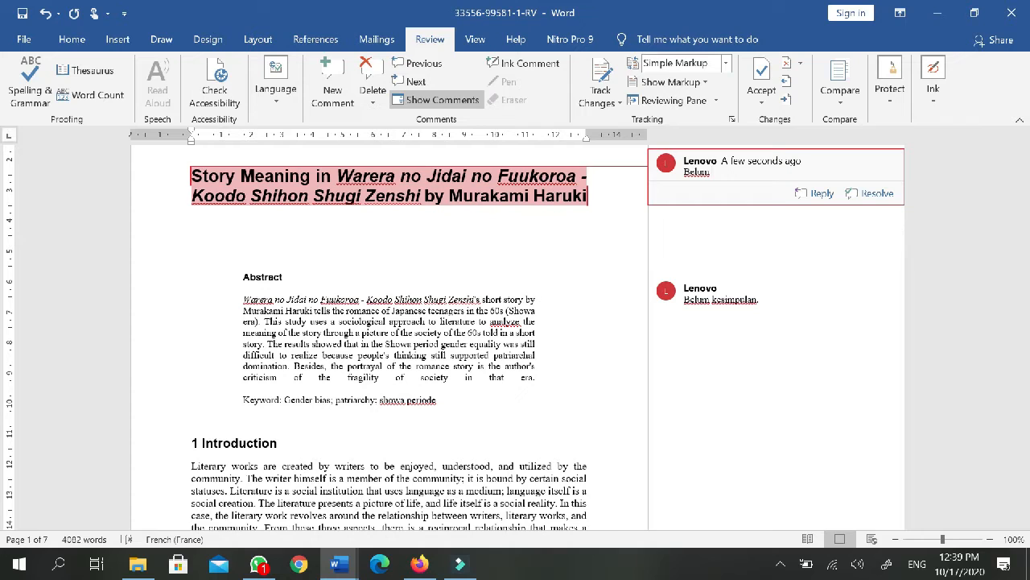
type("menunjukkan")
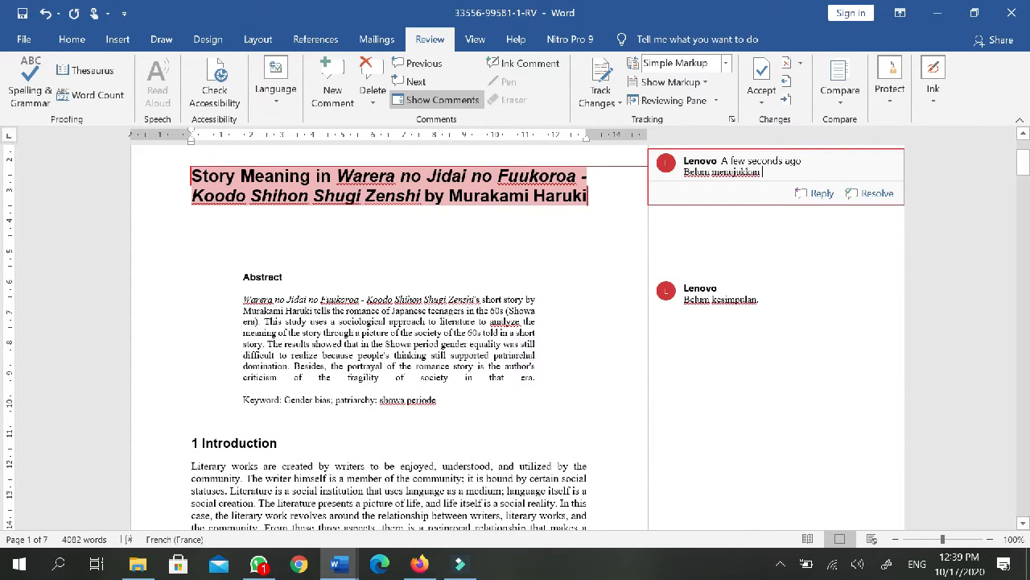
type(" judul")
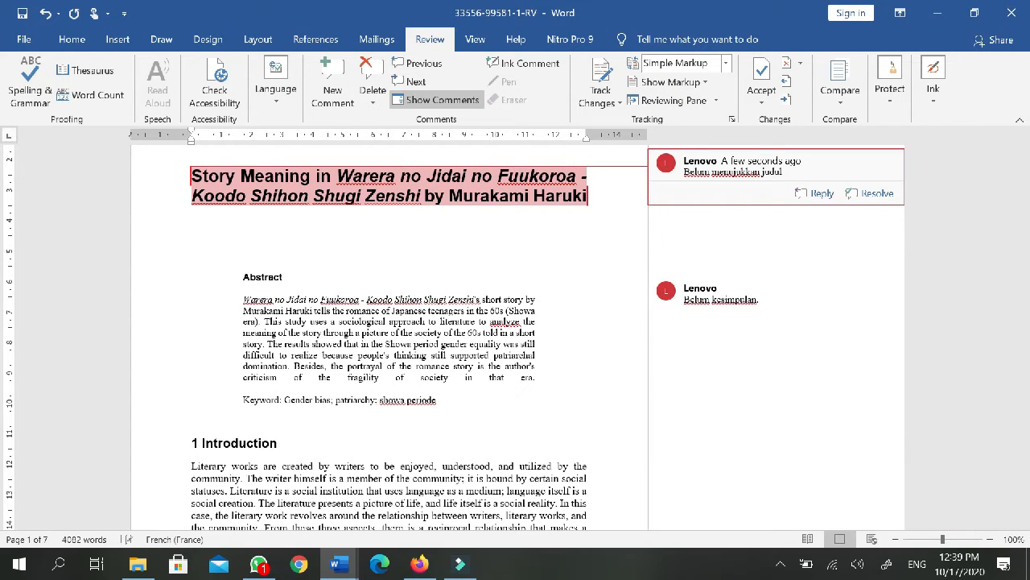
type(" ya")
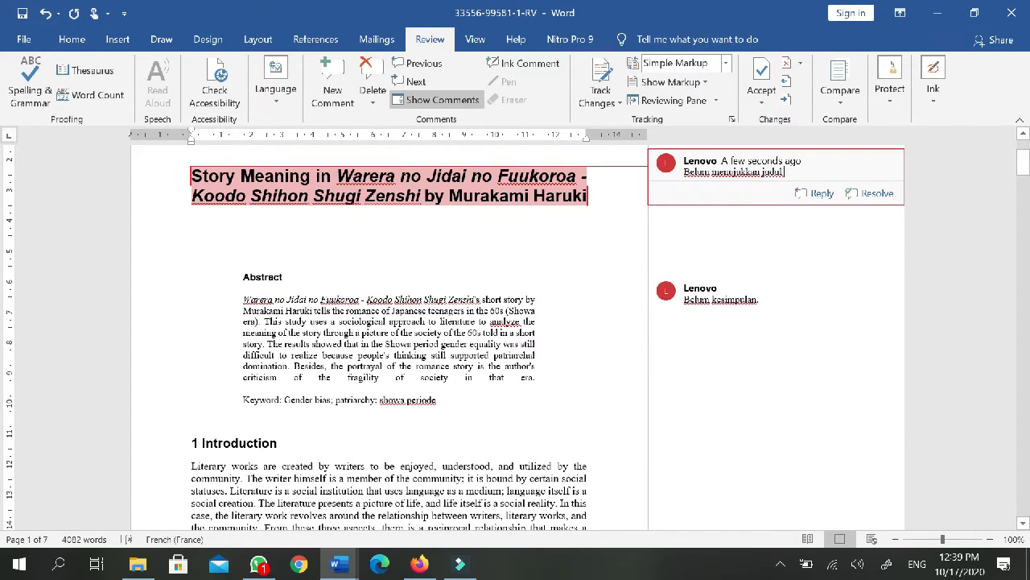
type("ng sesua")
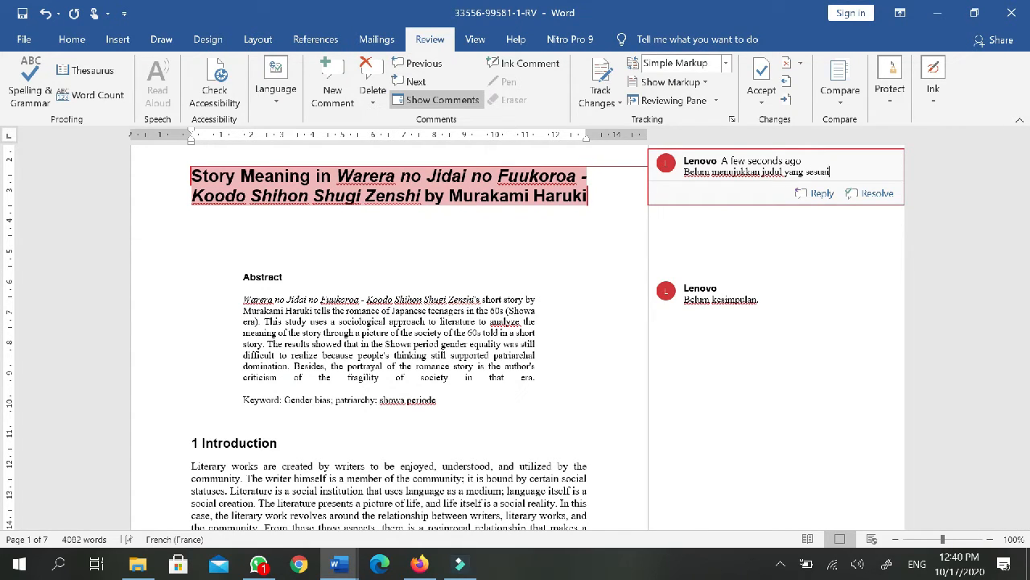
type("i dengan ")
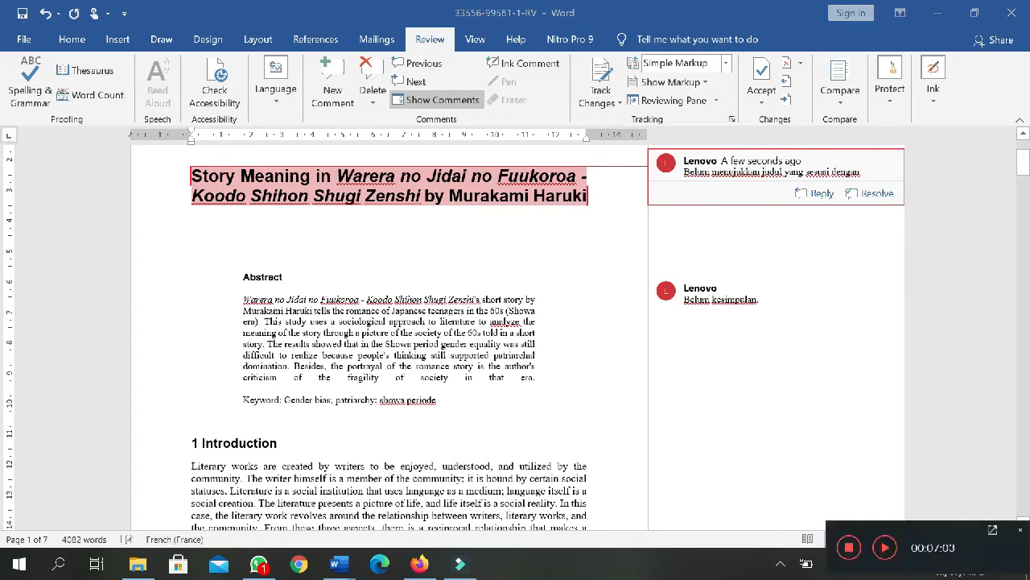
type("tujuan p")
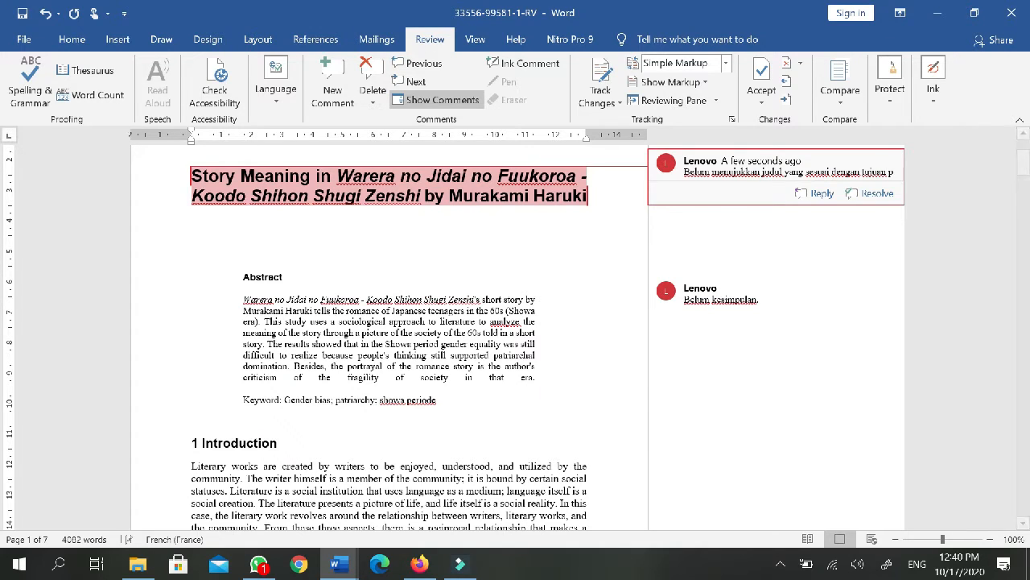
type("ene")
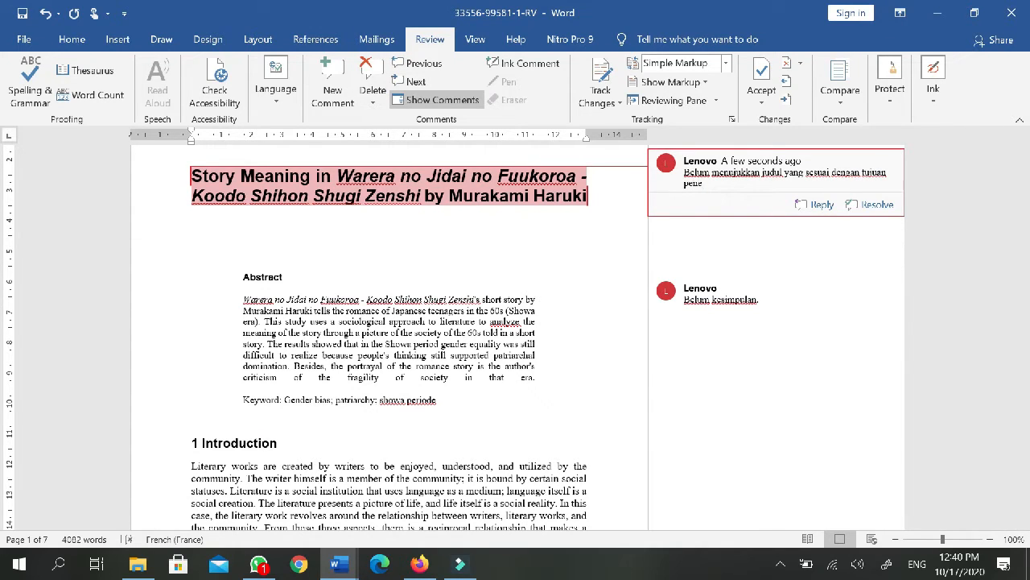
type("litian")
scroll(389, 330, "down", 5)
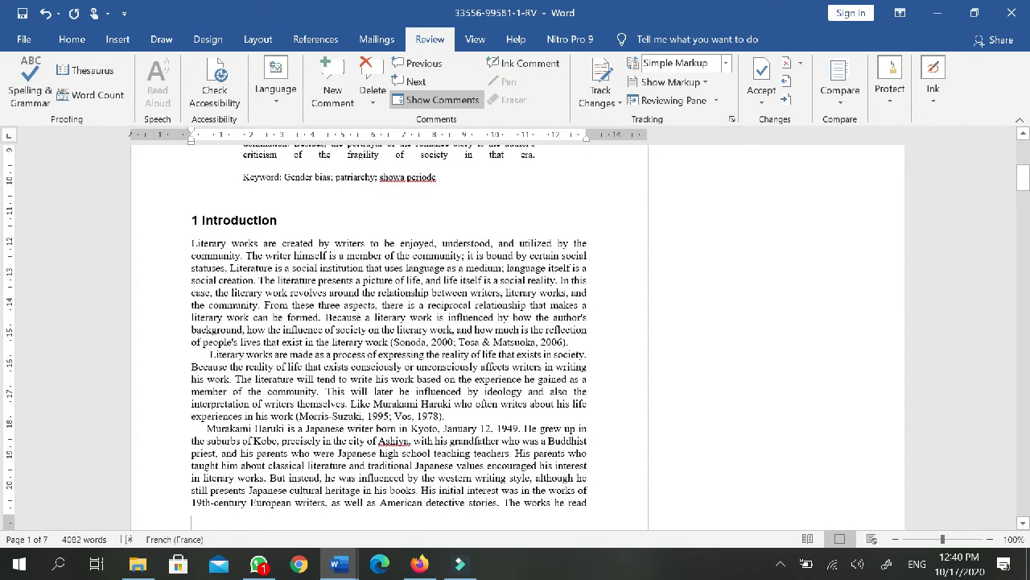
Read through the Introduction section of the manuscript, up to the start of the Discussions section
scroll(389, 330, "down", 3)
scroll(389, 330, "up", 1)
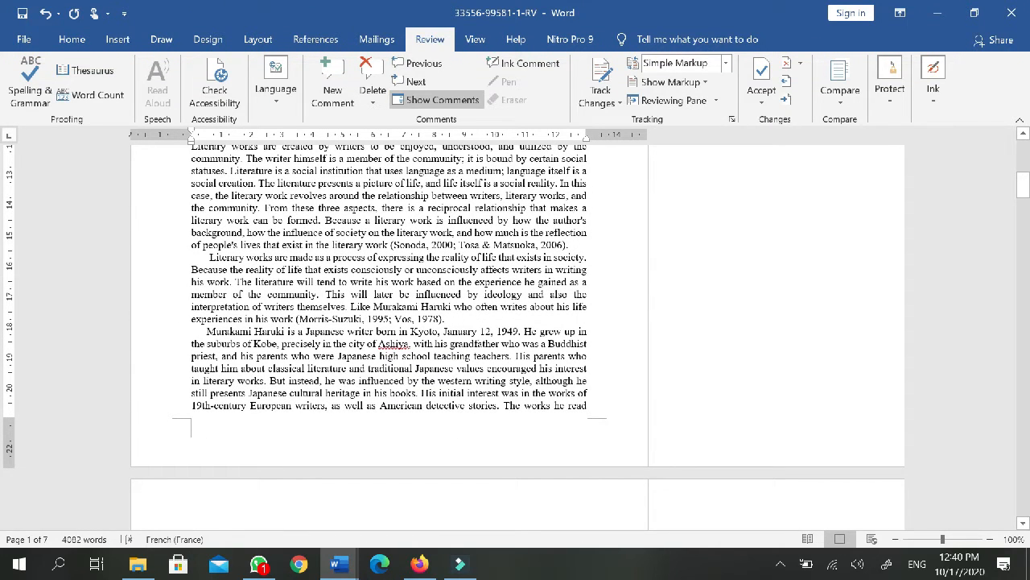
left_click(195, 253)
scroll(195, 253, "up", 2)
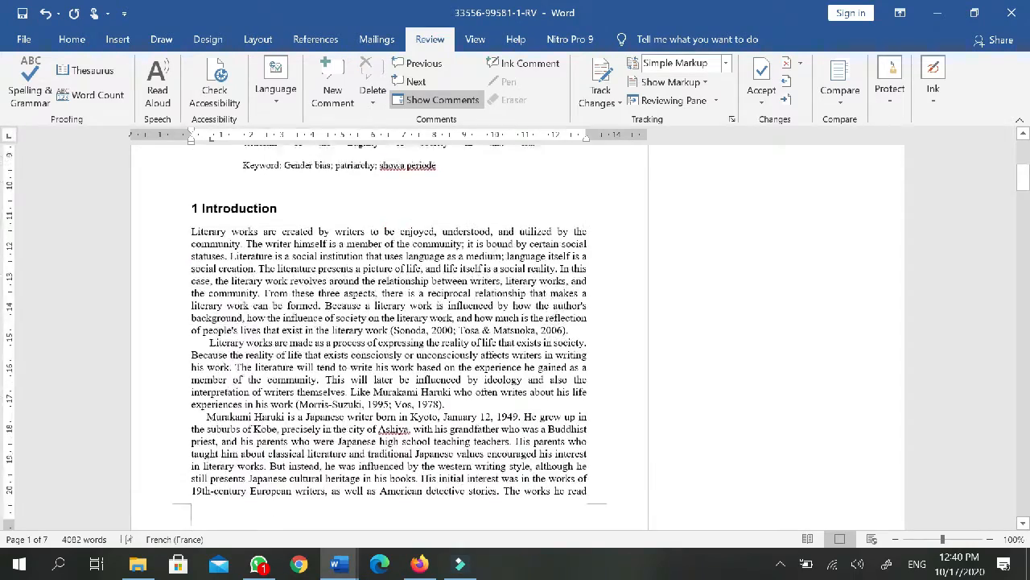
scroll(195, 252, "down", 8)
scroll(389, 339, "down", 4)
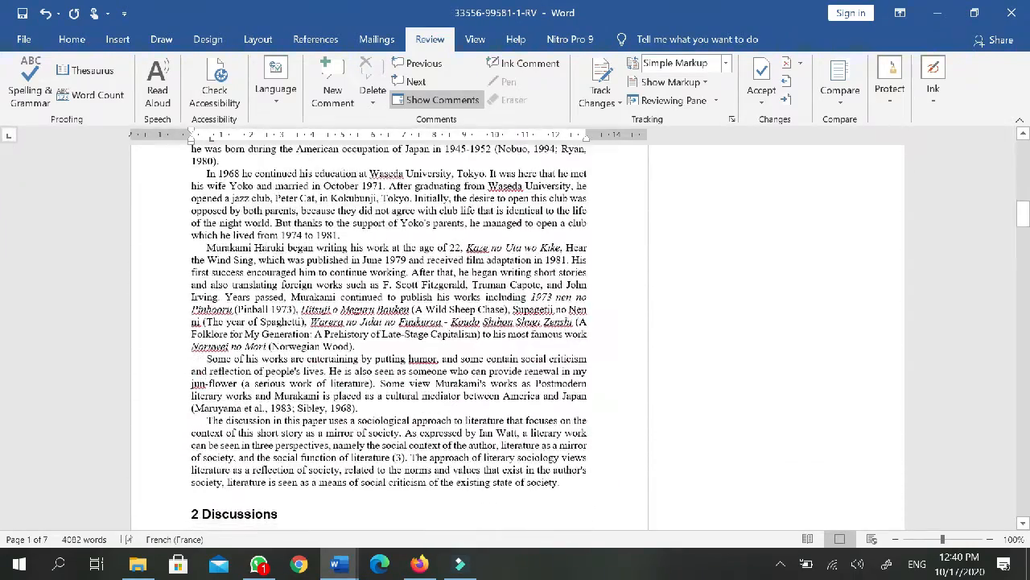
scroll(389, 338, "up", 10)
scroll(389, 338, "up", 2)
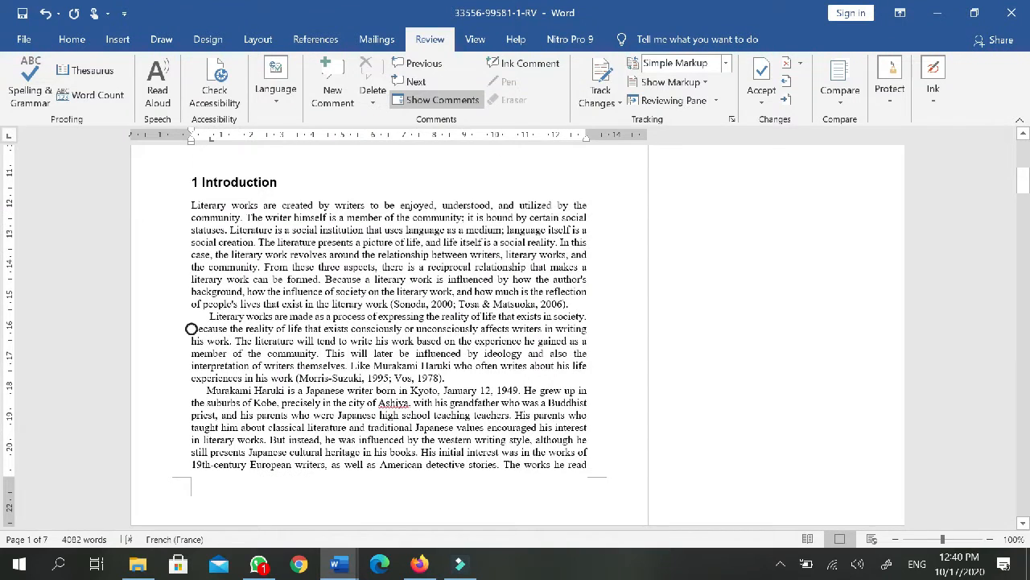
Add a comment to the two Introduction paragraphs on Murakami's birth through his club years up to 1981, reading "Belum ada gap analisisnya."
left_click(184, 203)
left_click_drag(184, 204, 569, 303)
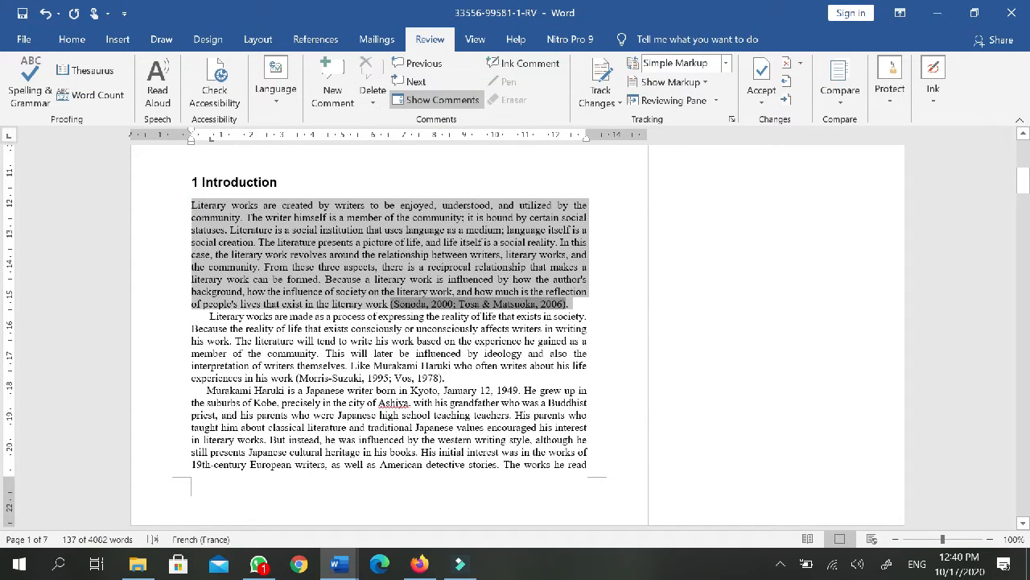
left_click_drag(455, 427, 378, 485)
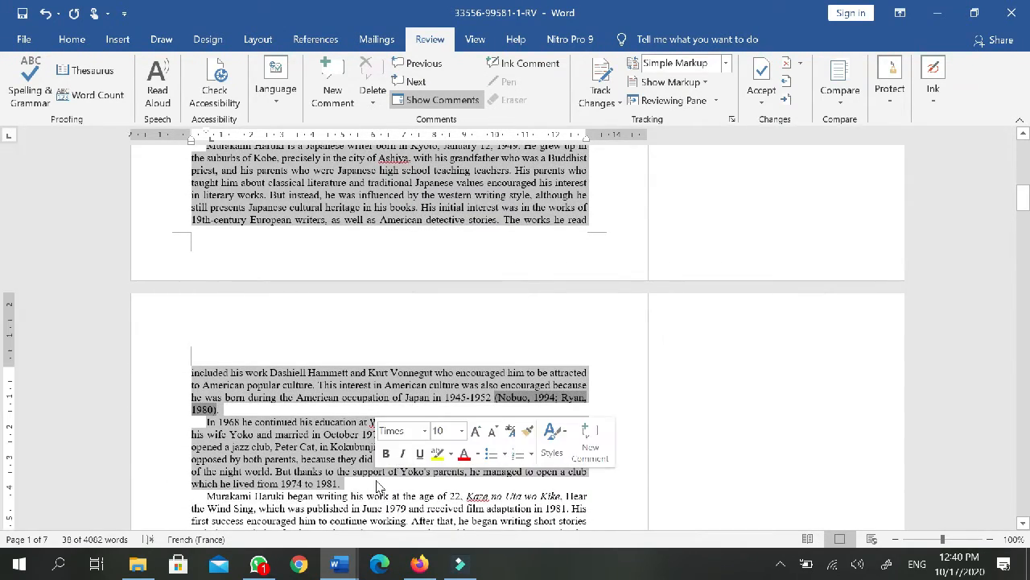
left_click(348, 90)
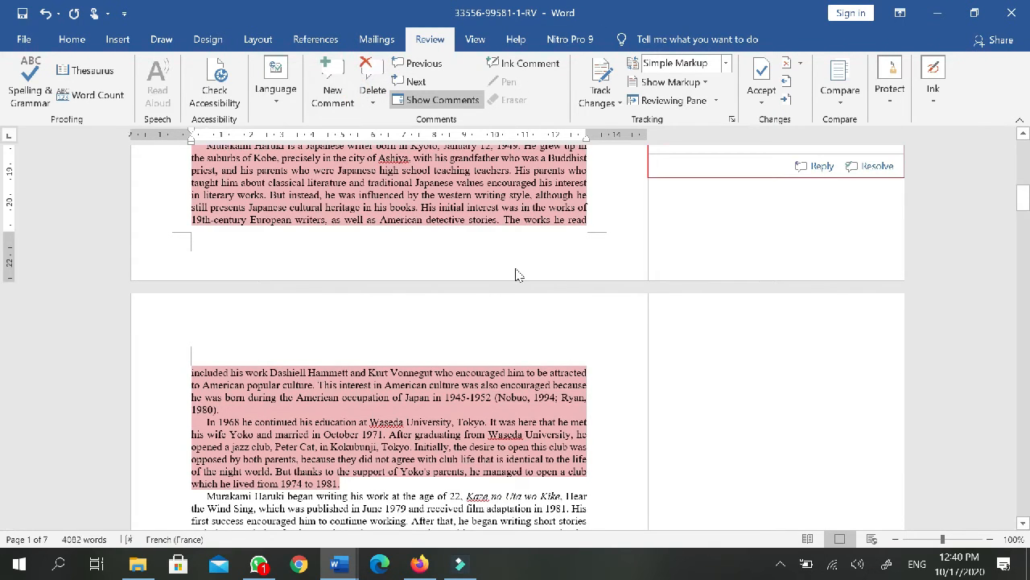
scroll(519, 276, "up", 2)
type("belum")
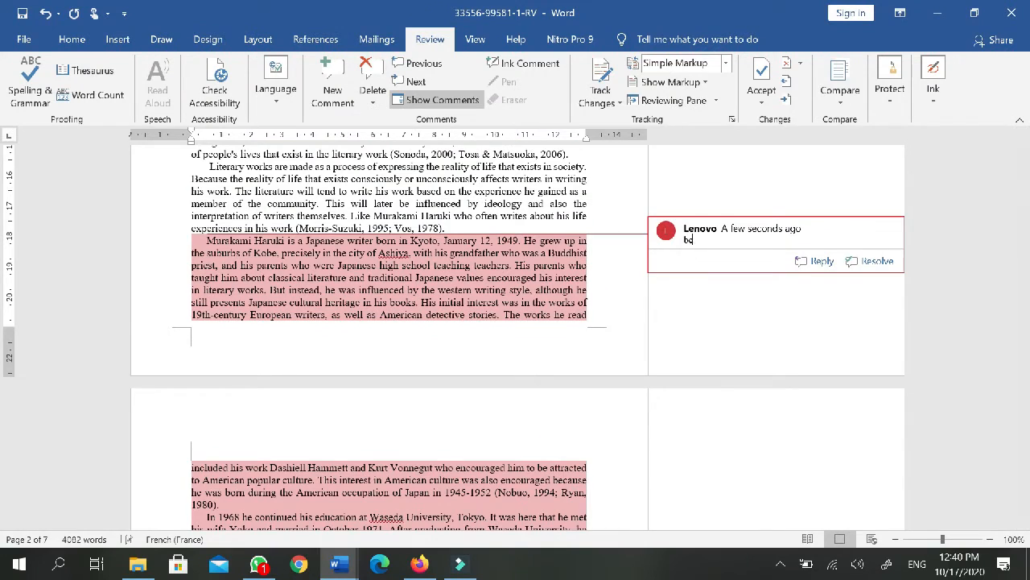
type("ada")
key("Left")
key("Left")
key("Left")
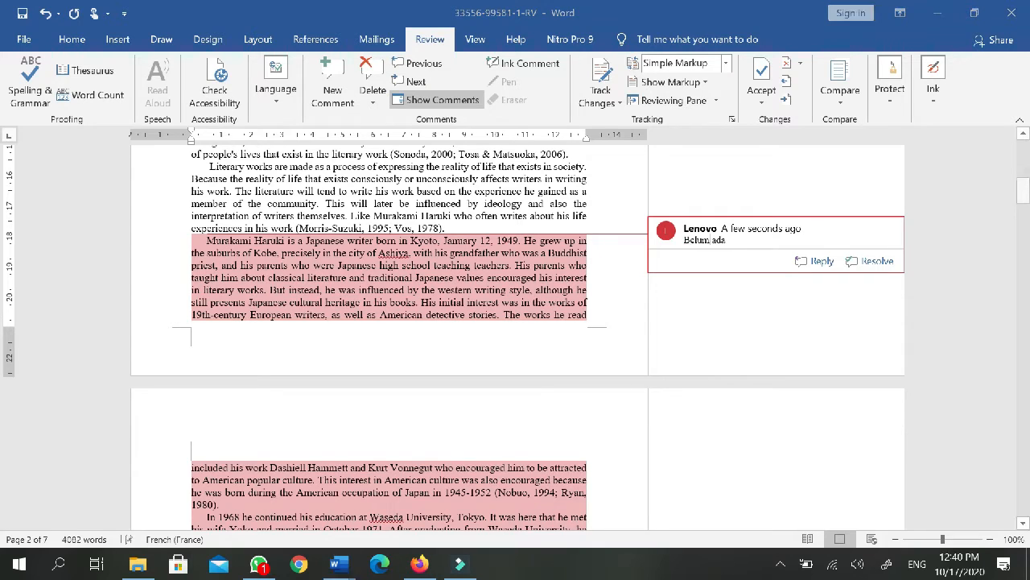
left_click(726, 246)
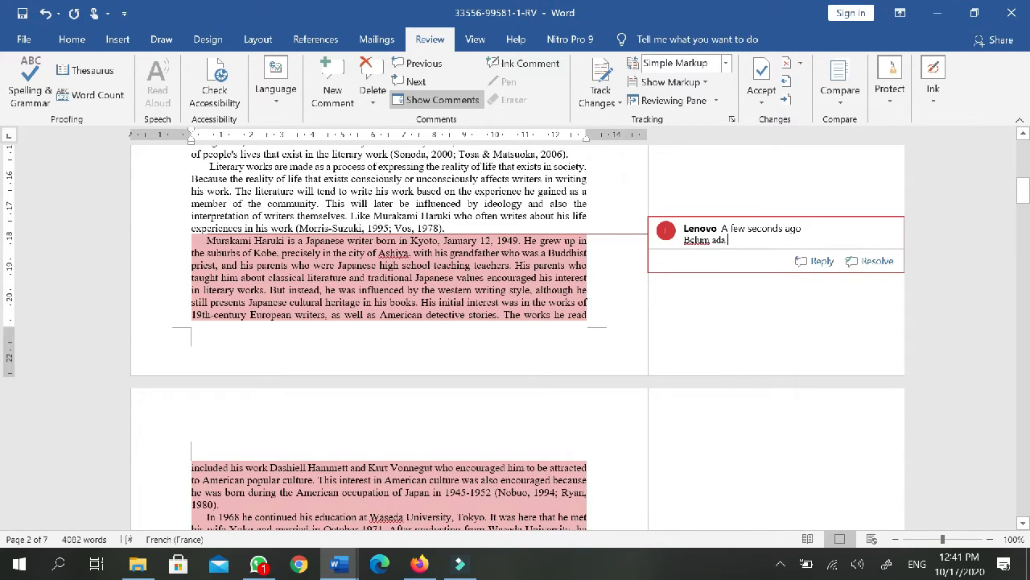
type("pap anal")
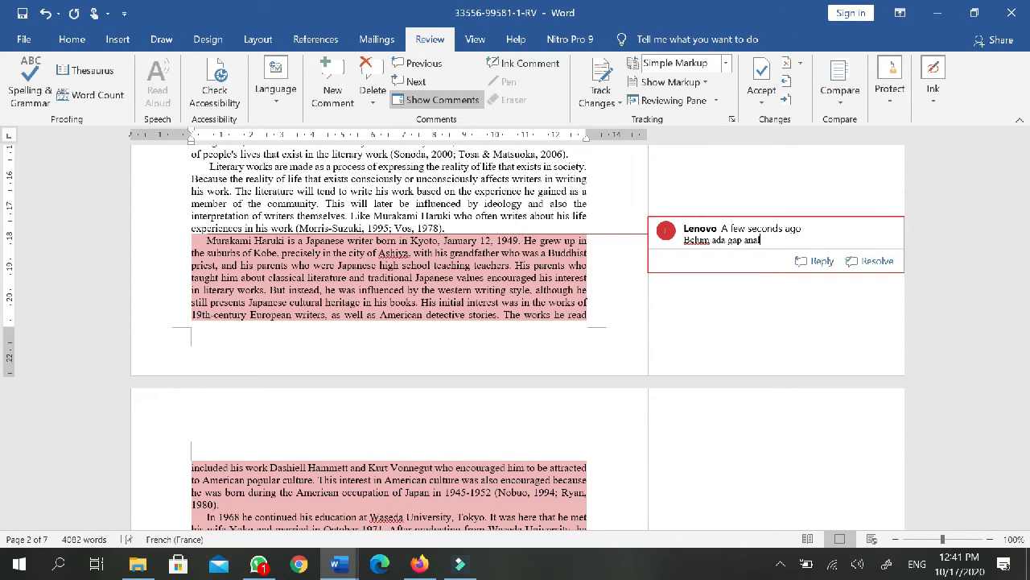
type("isisnya.")
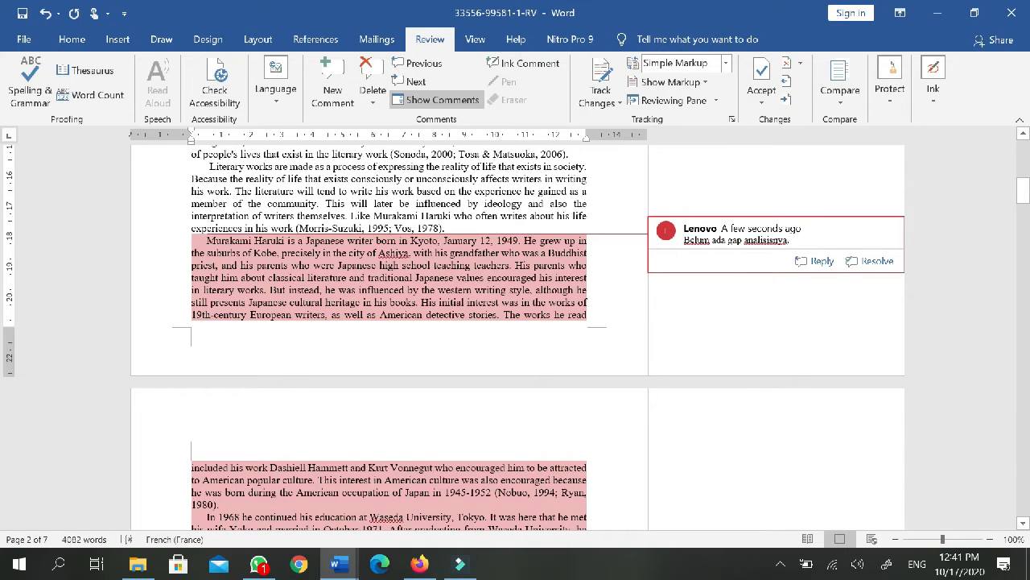
Extend the Introduction comment with "Tambahkan penelitian terdahulu dari jurnal terupdate"
type(" Tam")
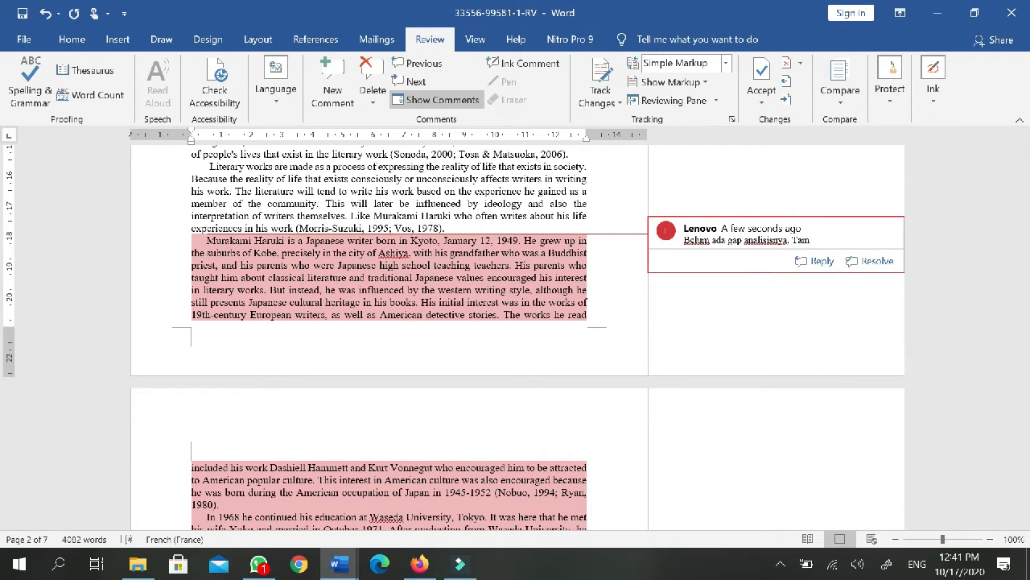
type("bahkan")
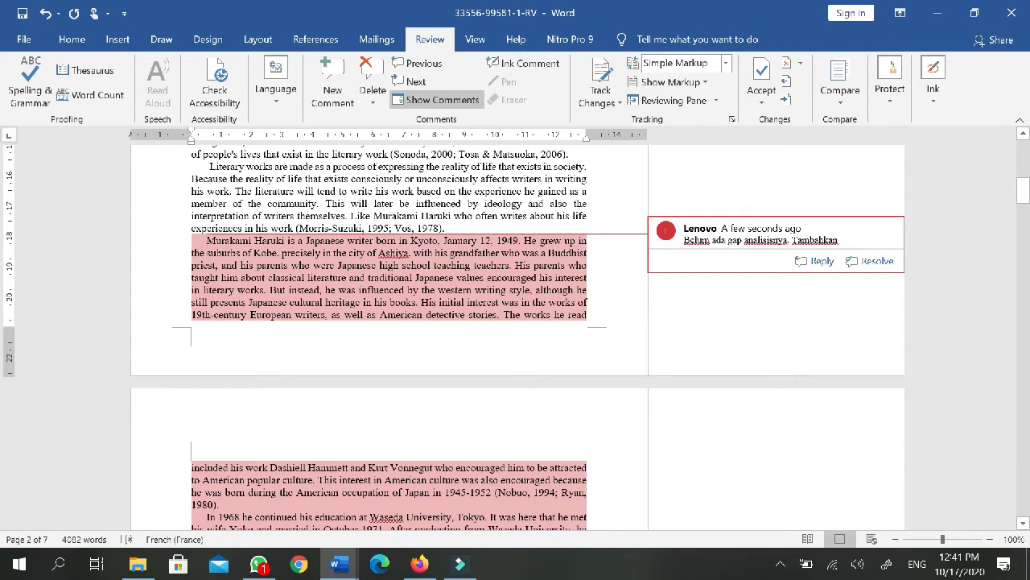
type("pen")
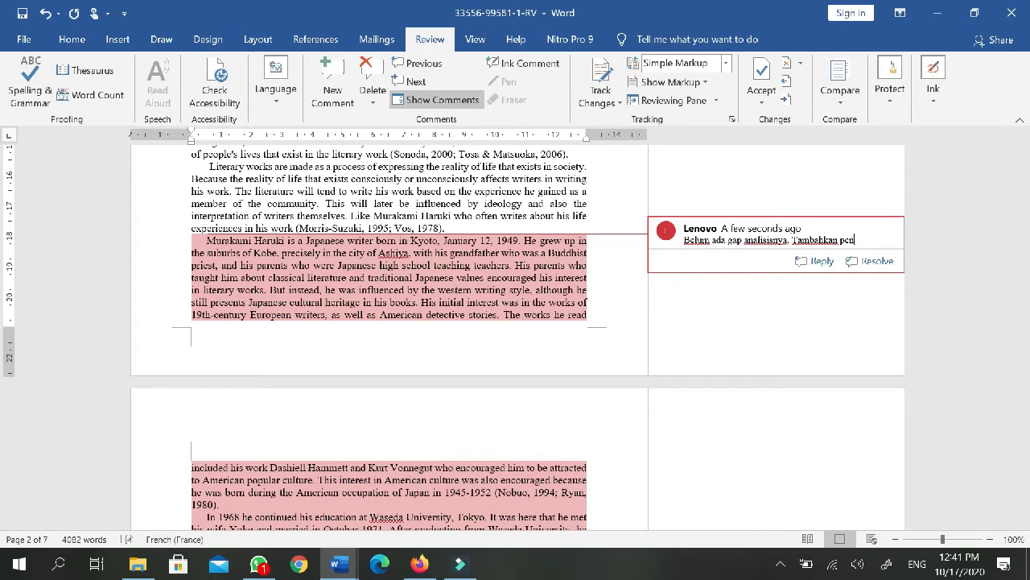
type("elitian")
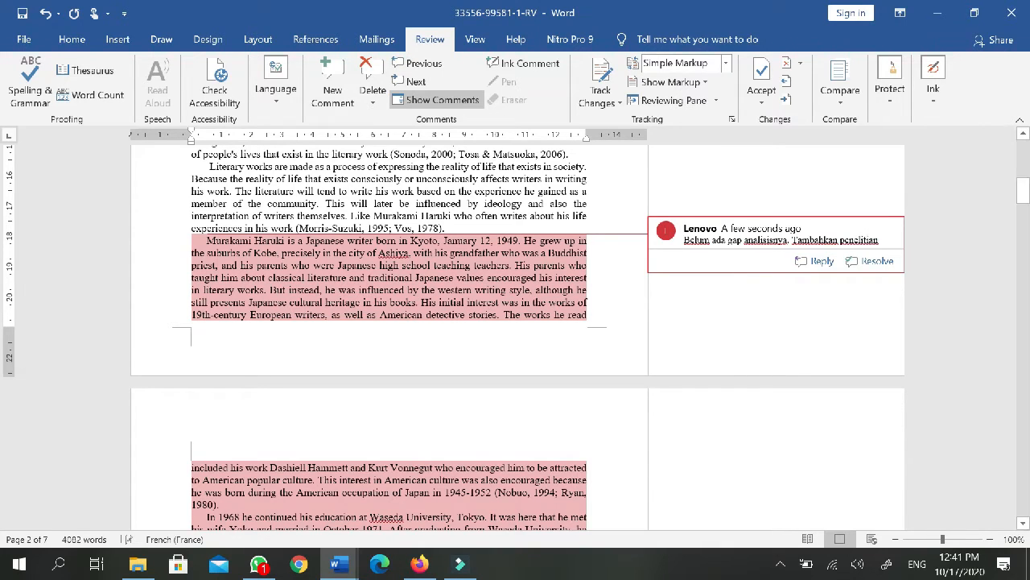
type(" terdah")
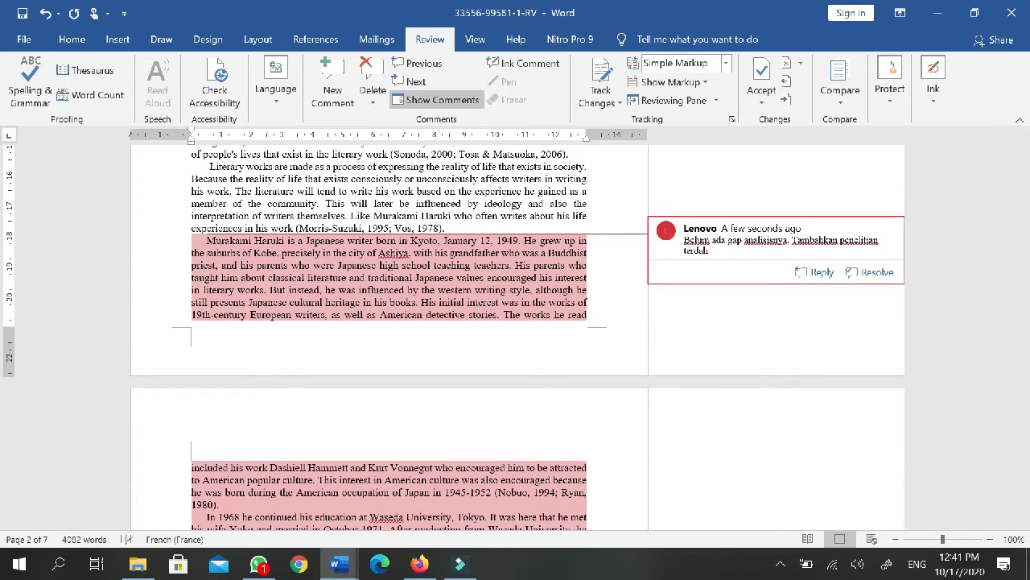
type("ulu")
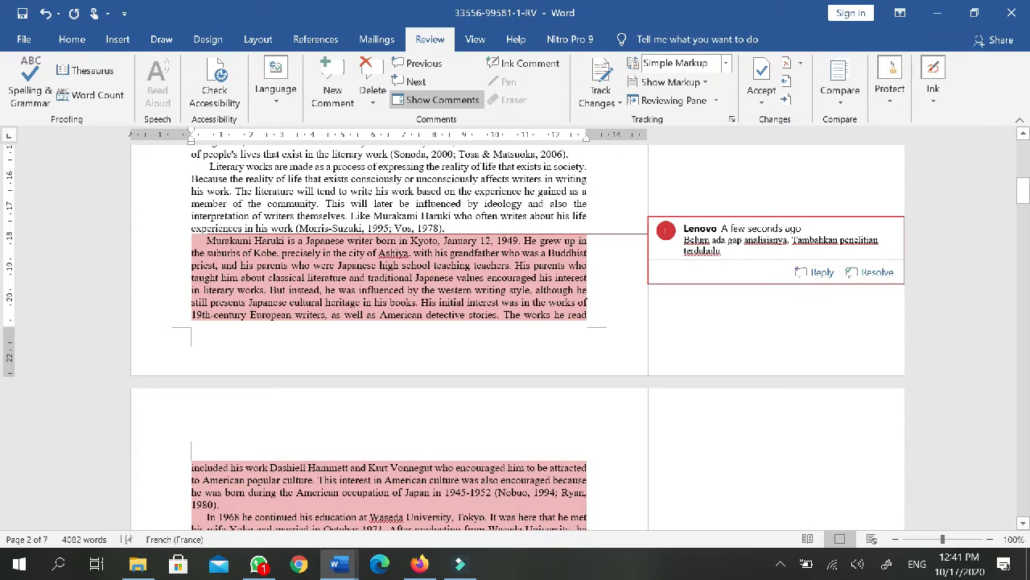
type(" dari jurna")
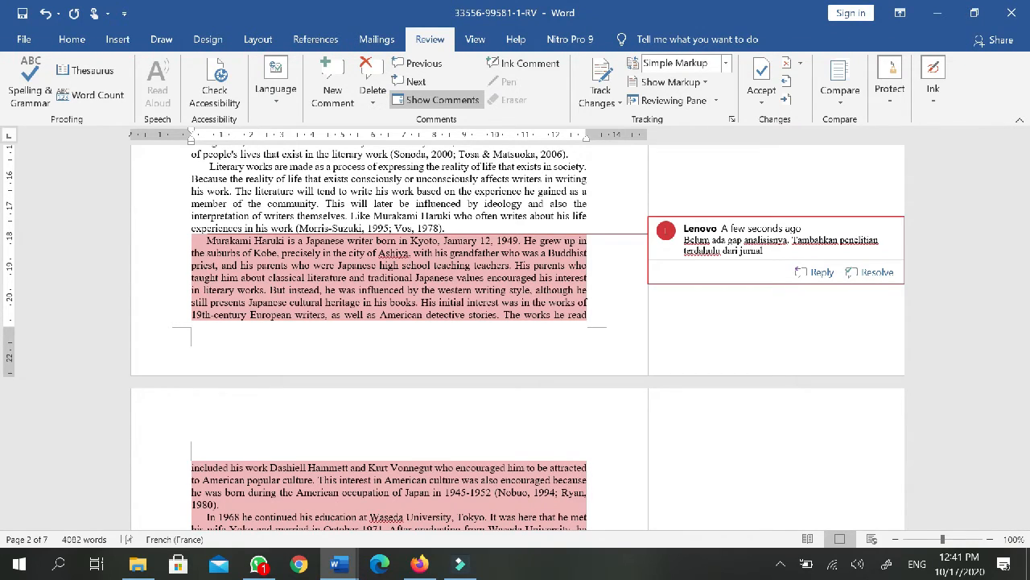
type("l terupdate")
Add a comment to the word "Discussions" in the section 2 heading reading "Tidak sesuai dengan template."
scroll(387, 338, "down", 10)
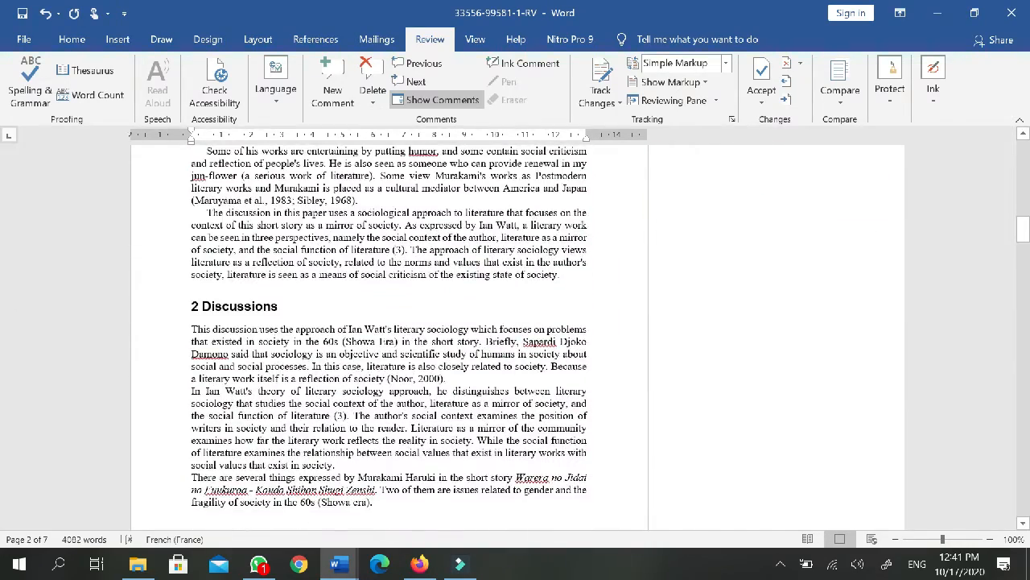
double_click(249, 306)
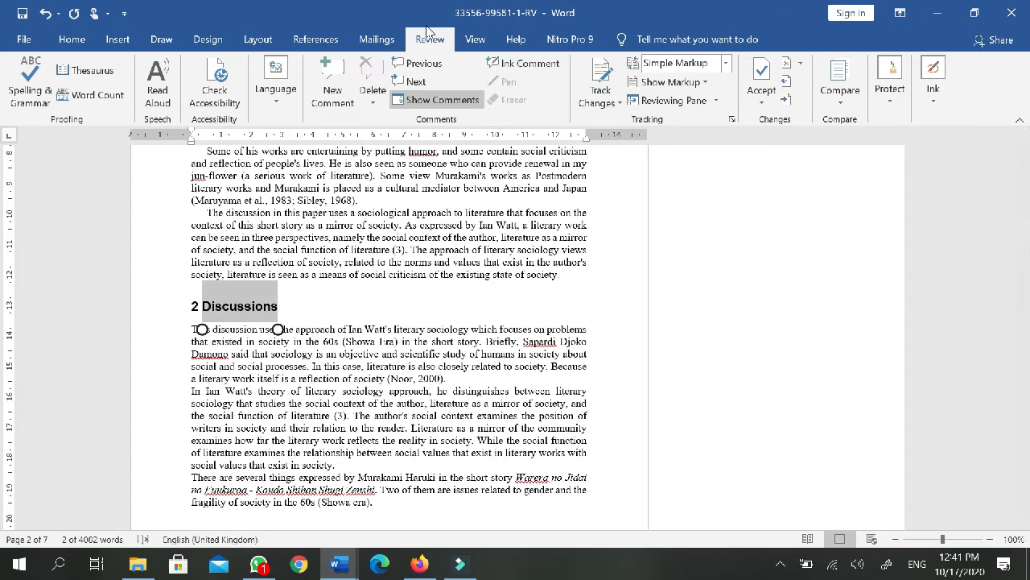
left_click(332, 85)
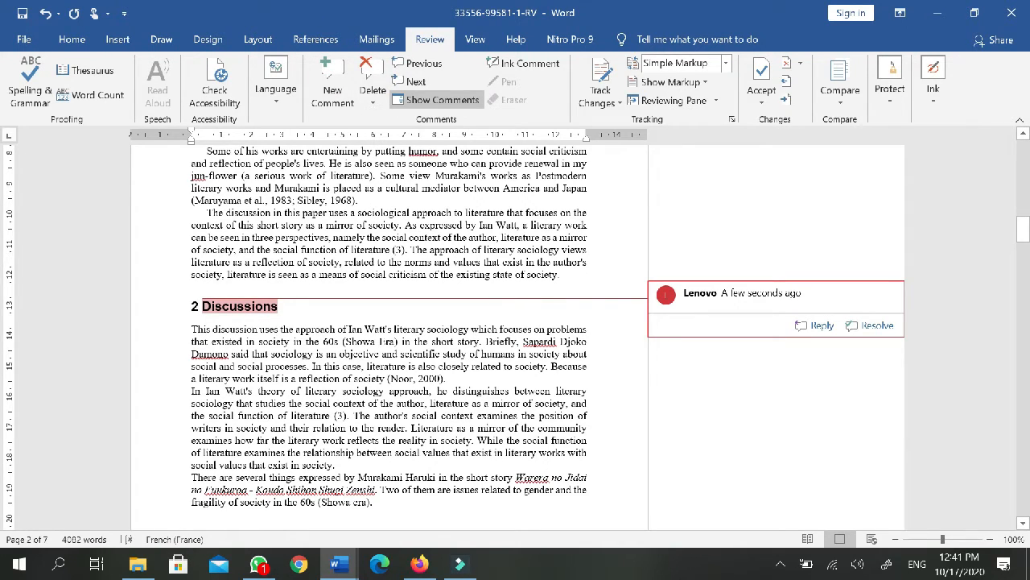
type("t")
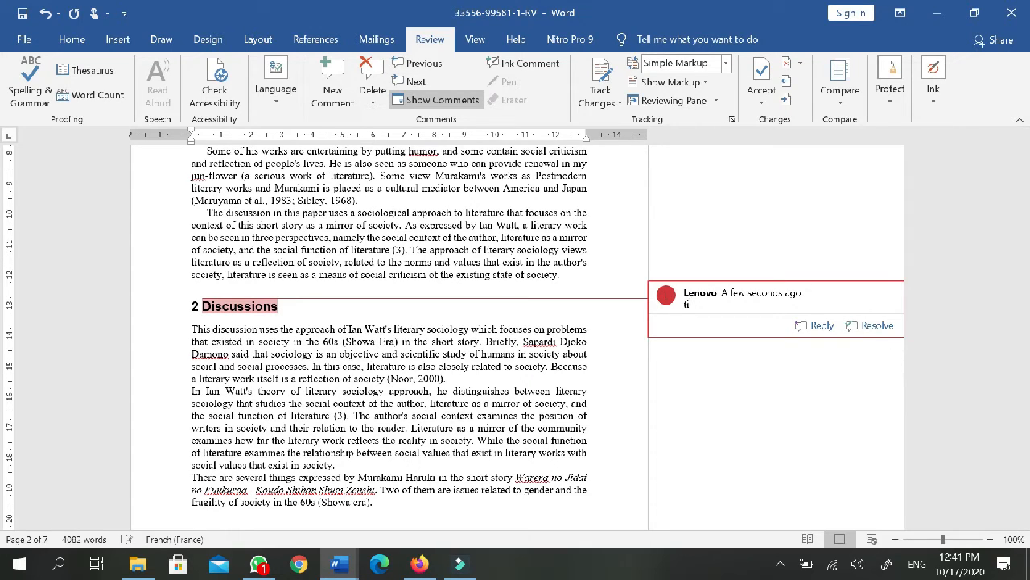
type("idak")
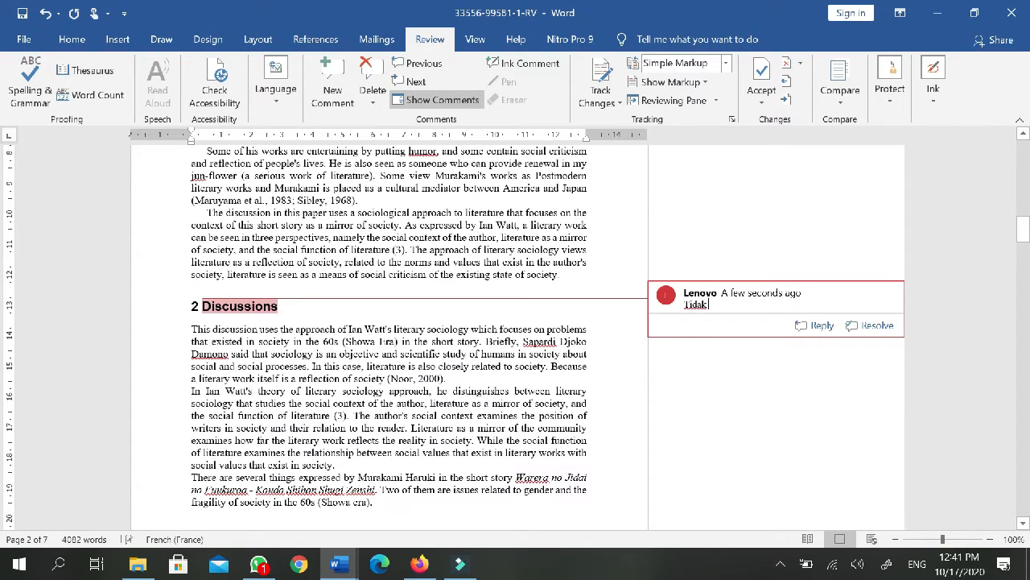
type(" sesuai")
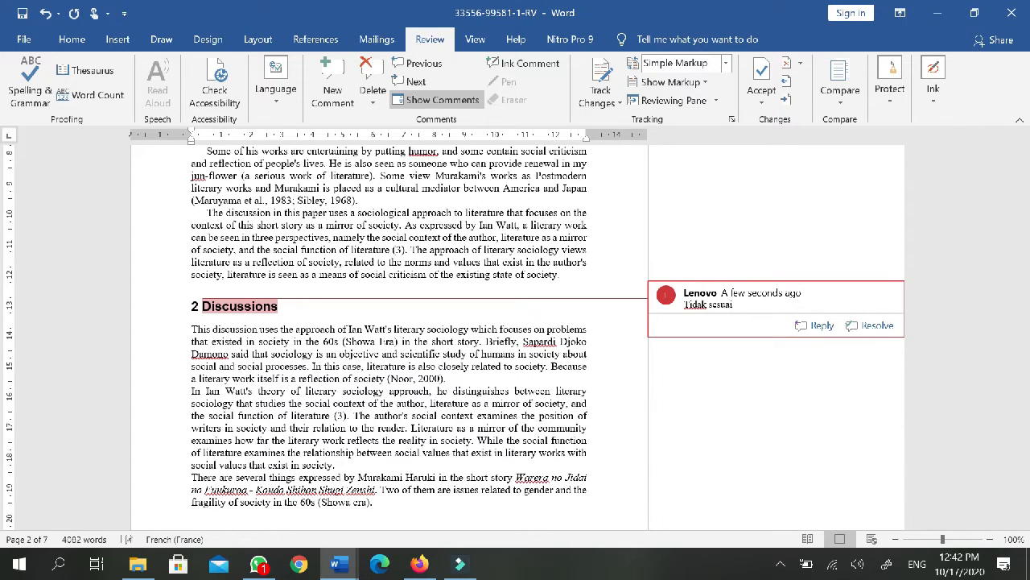
type(" dengan template.")
Look through the rest of the manuscript and examine the entries of the References list across its two pages
scroll(389, 338, "down", 15)
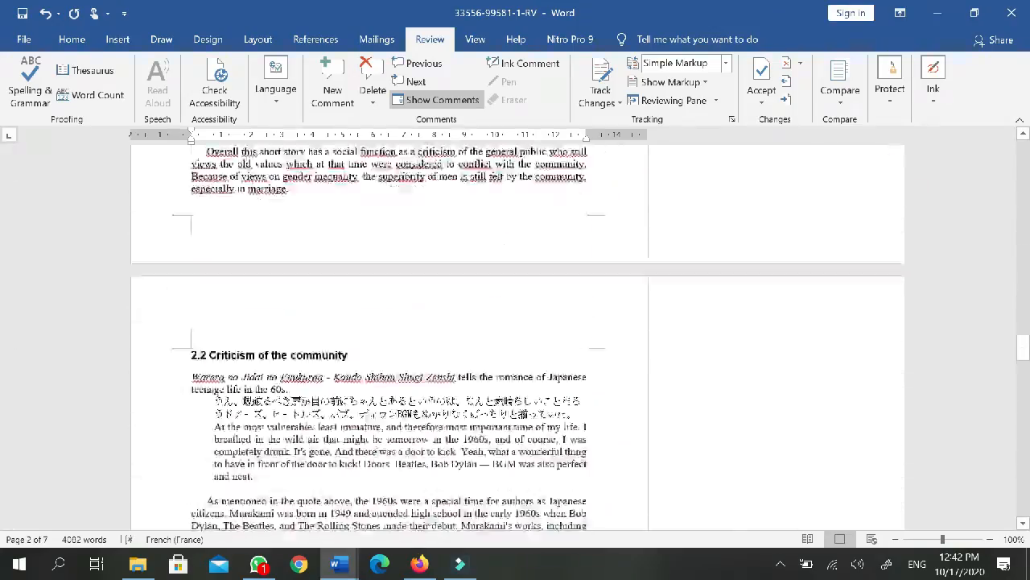
scroll(389, 338, "down", 20)
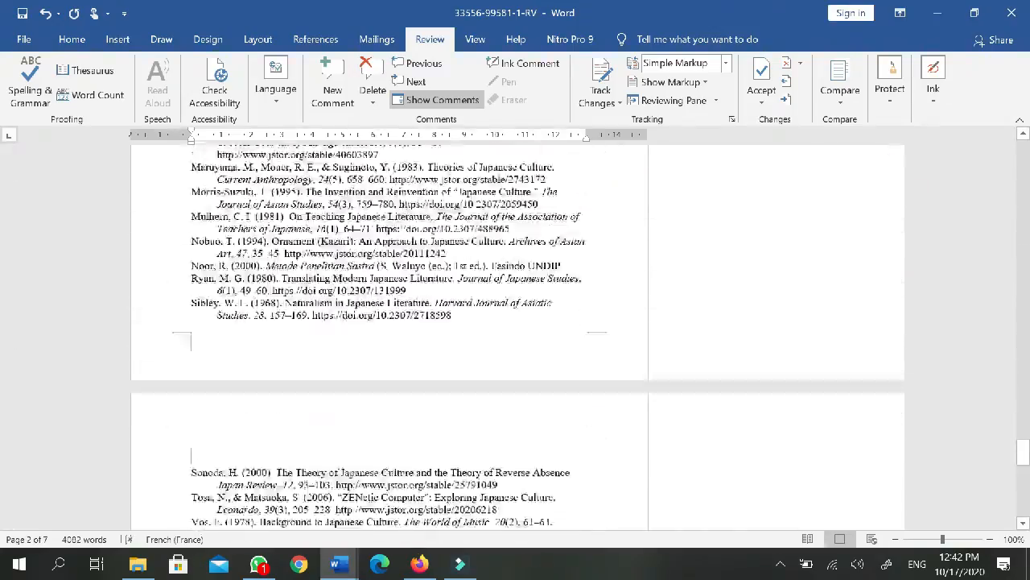
scroll(390, 338, "down", 5)
scroll(389, 338, "up", 6)
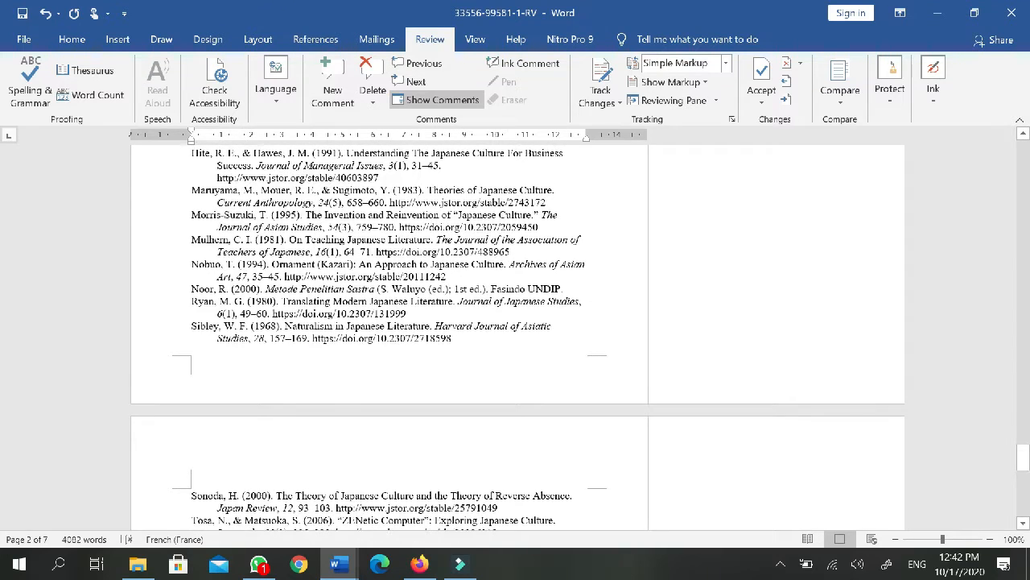
scroll(390, 338, "up", 2)
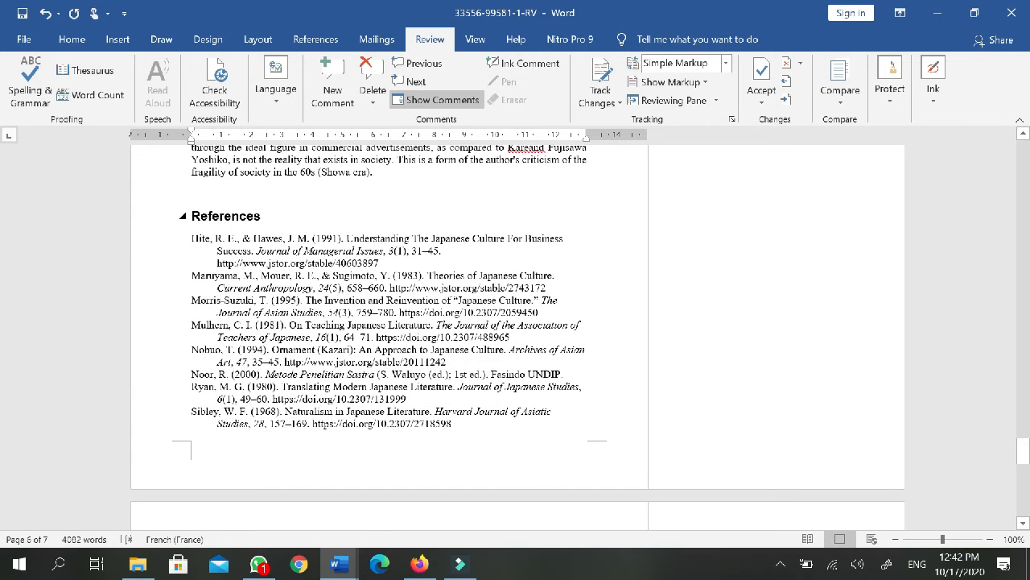
scroll(390, 338, "down", 1)
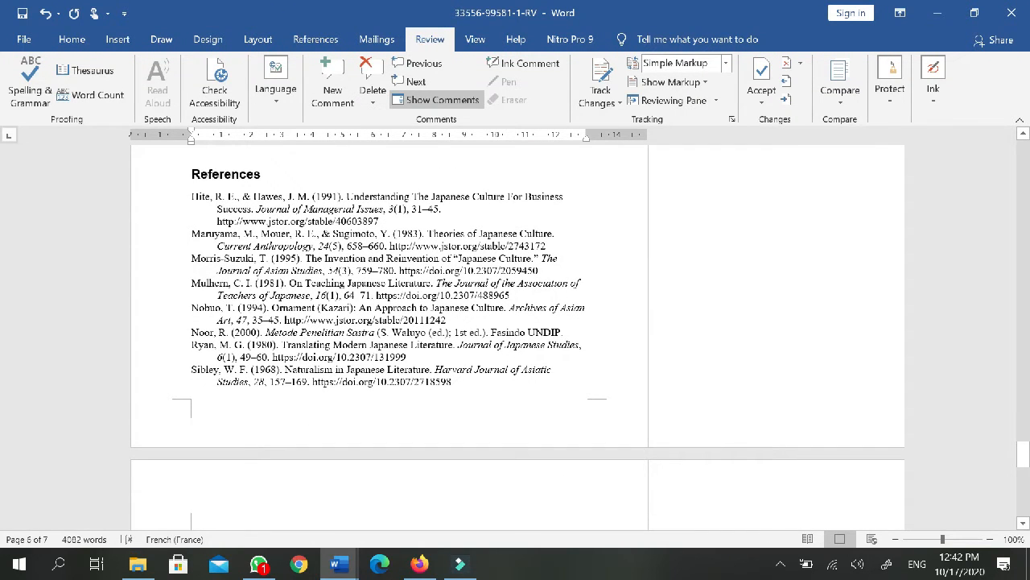
scroll(390, 338, "down", 2)
scroll(390, 338, "up", 2)
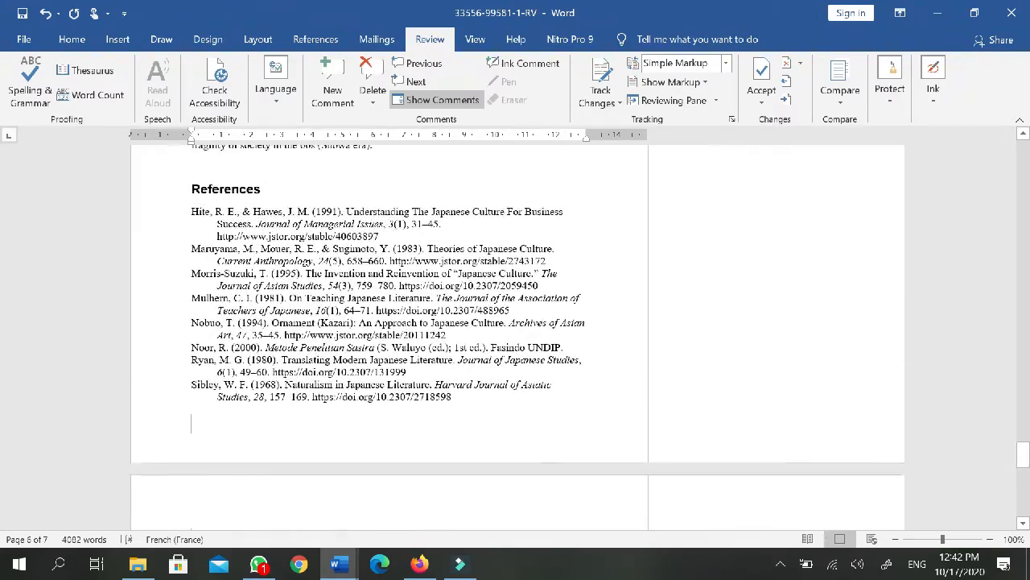
scroll(390, 338, "down", 1)
scroll(390, 338, "down", 1)
scroll(390, 338, "up", 2)
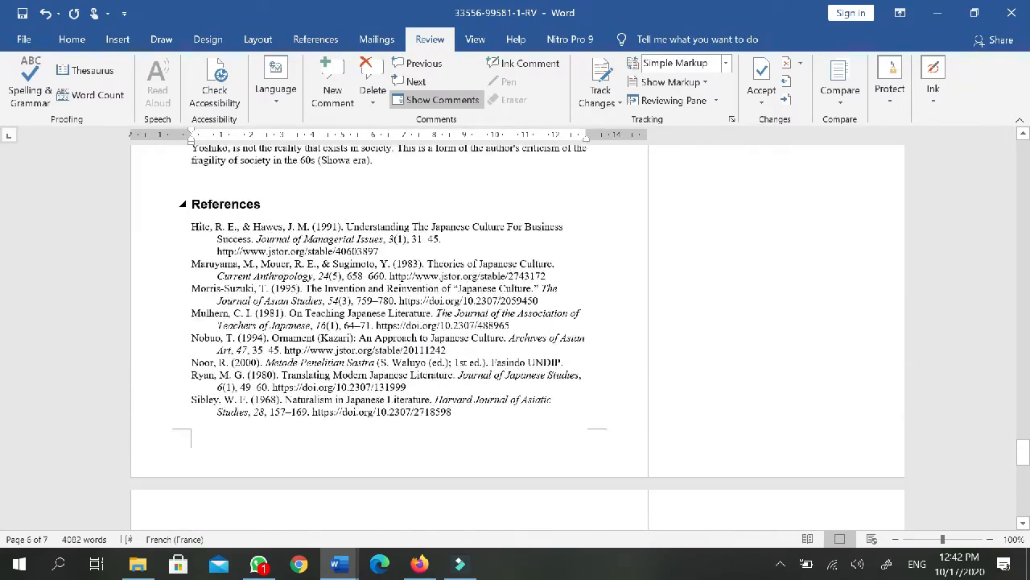
scroll(389, 339, "down", 1)
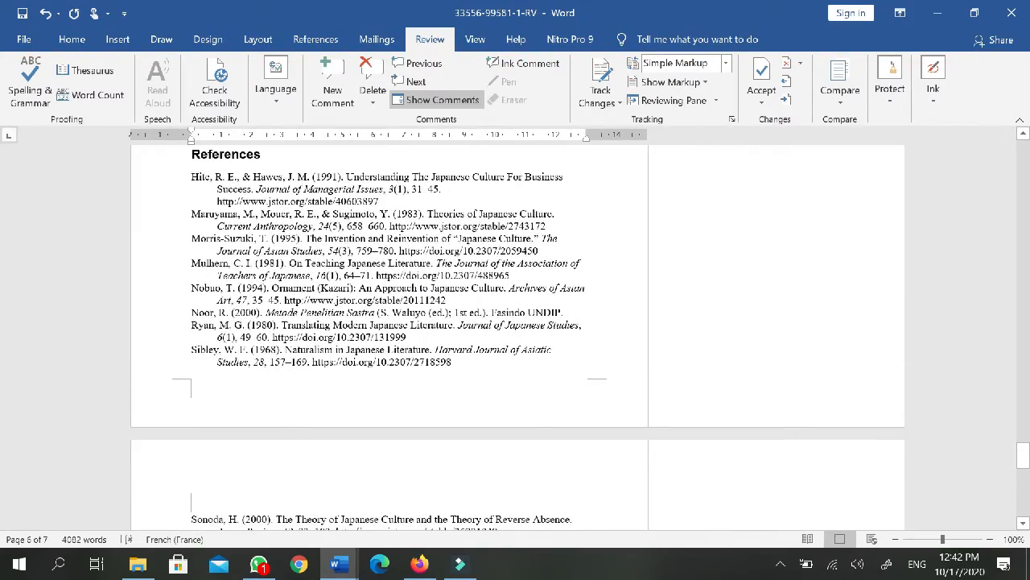
scroll(390, 338, "down", 1)
scroll(390, 338, "down", 1)
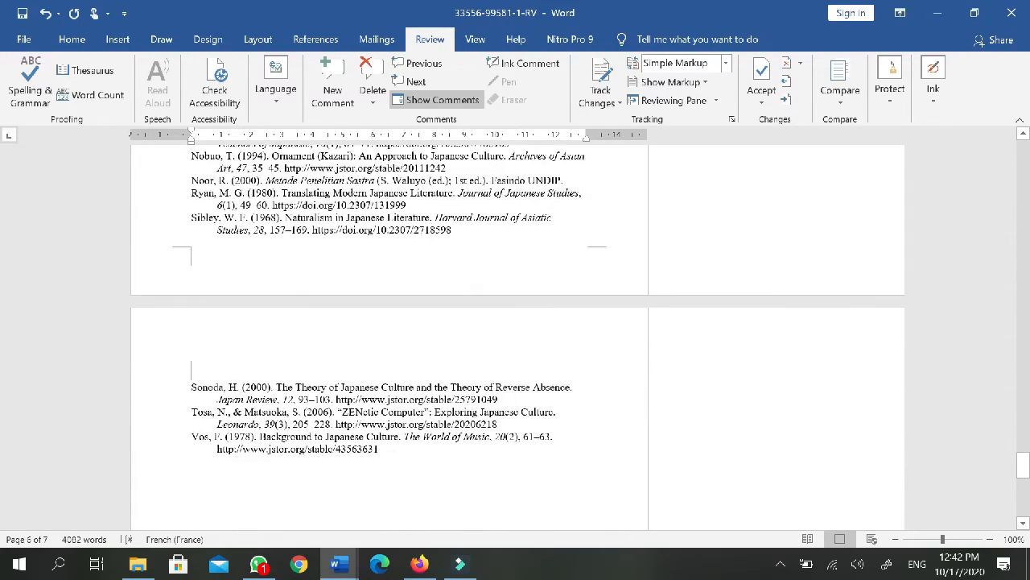
scroll(390, 338, "up", 2)
scroll(390, 338, "down", 1)
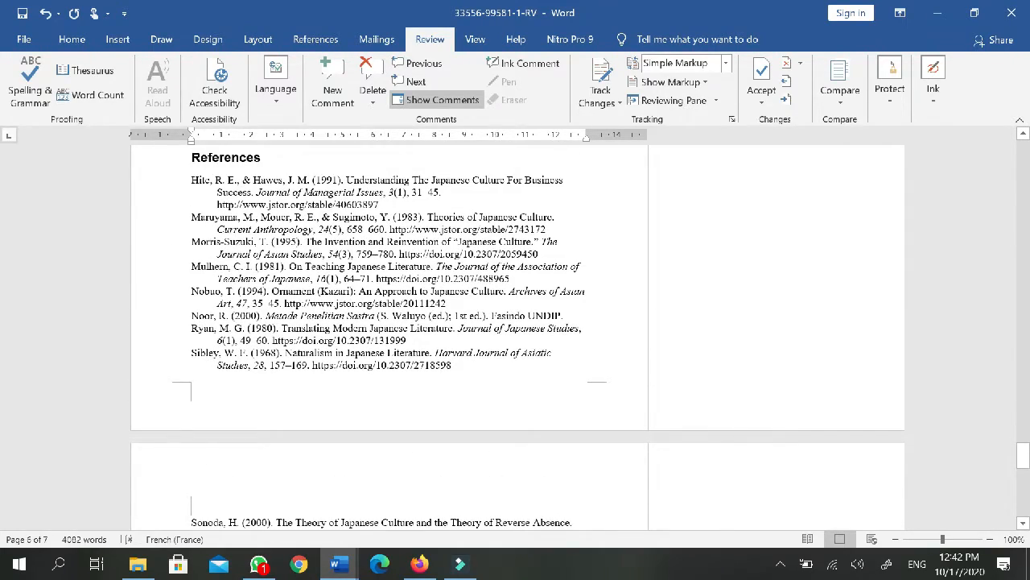
Save the commented manuscript as a new Word document named "hasil review" in the Downloads folder
scroll(390, 338, "up", 2)
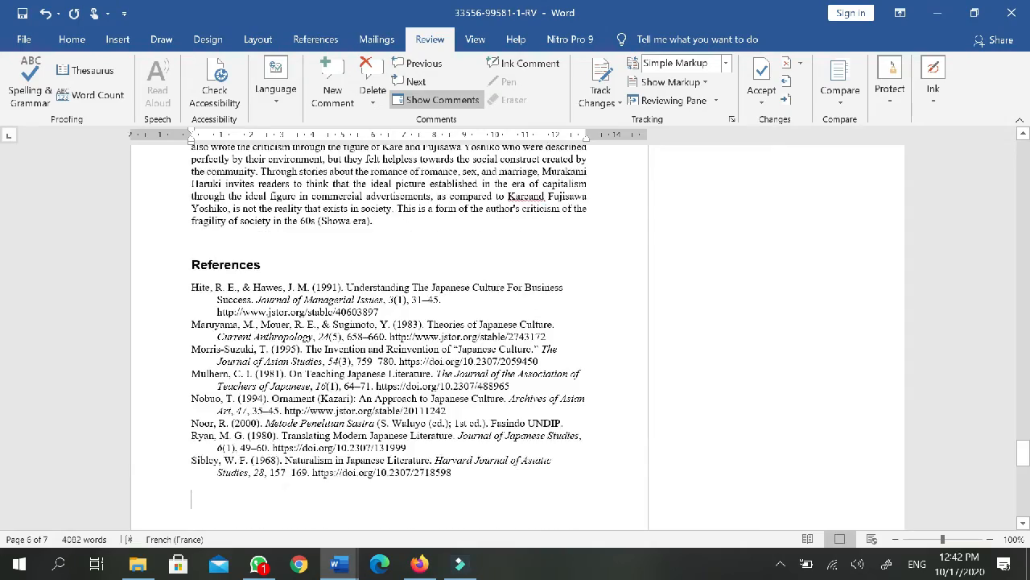
scroll(389, 338, "up", 3)
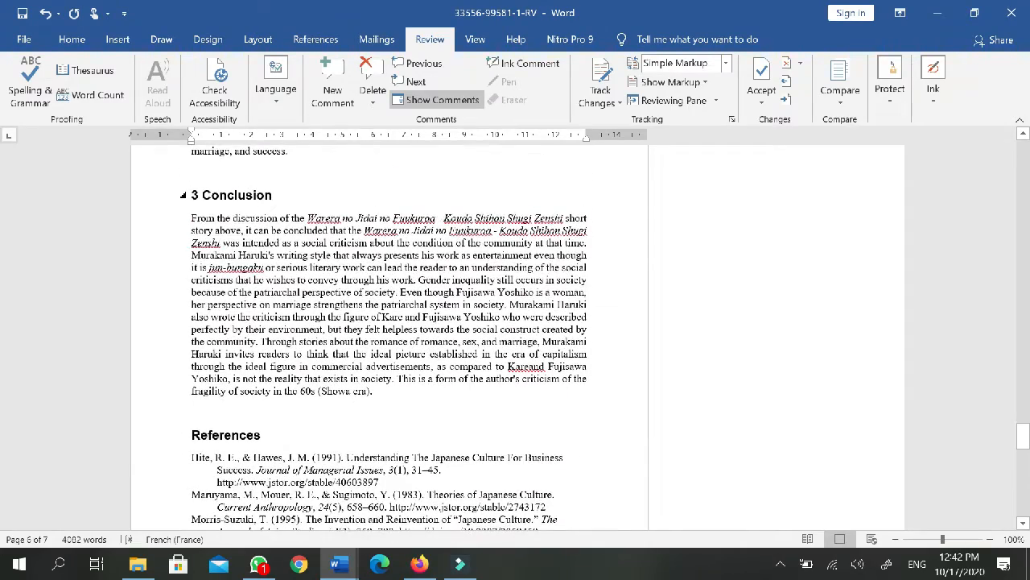
left_click(24, 39)
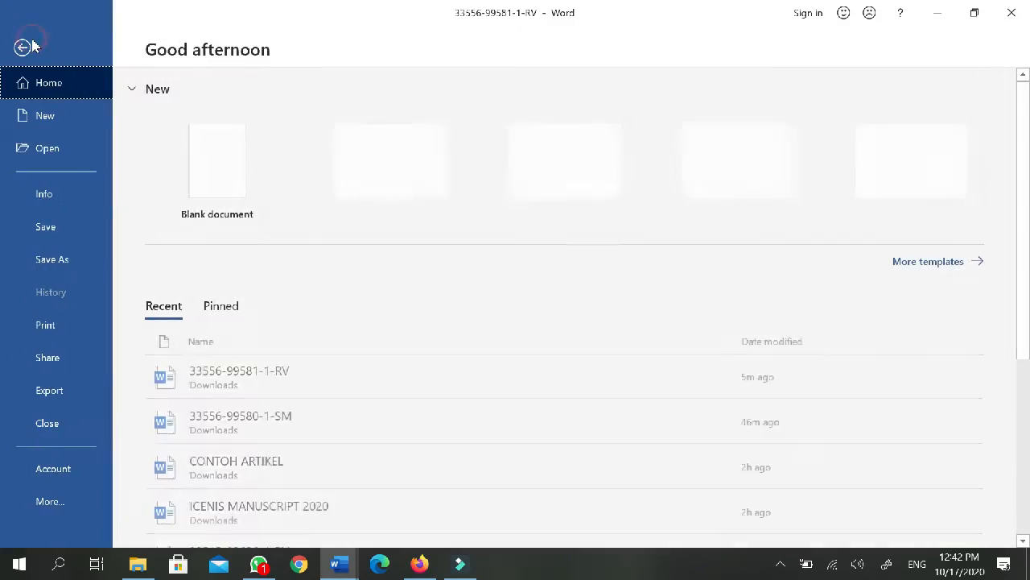
left_click(68, 273)
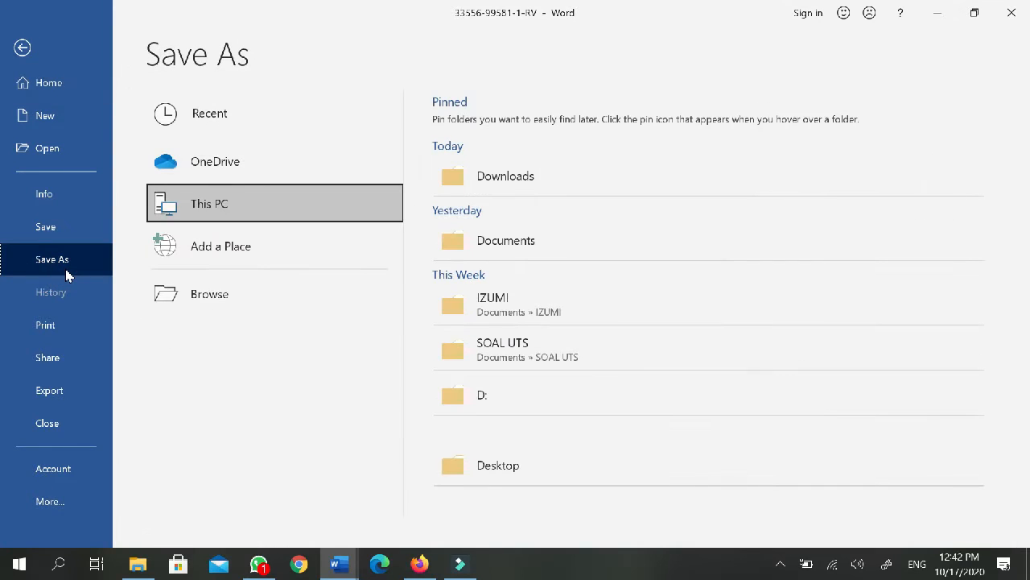
left_click(529, 177)
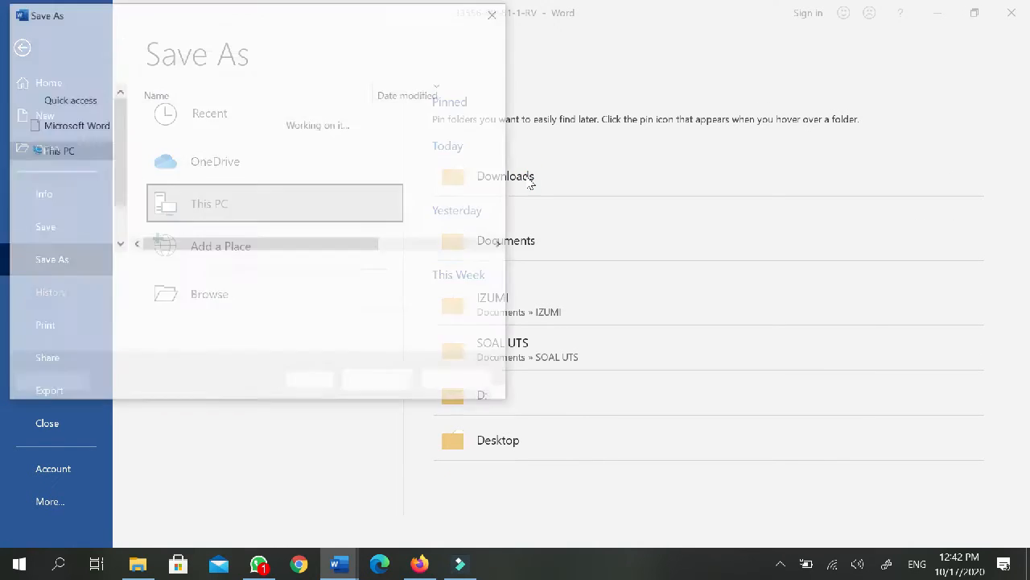
type("has")
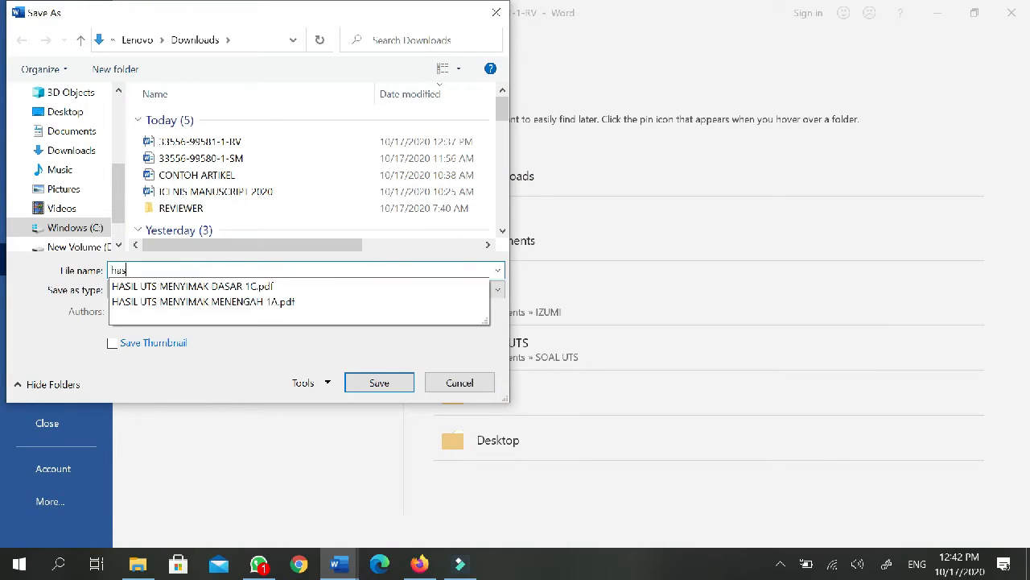
type("il ")
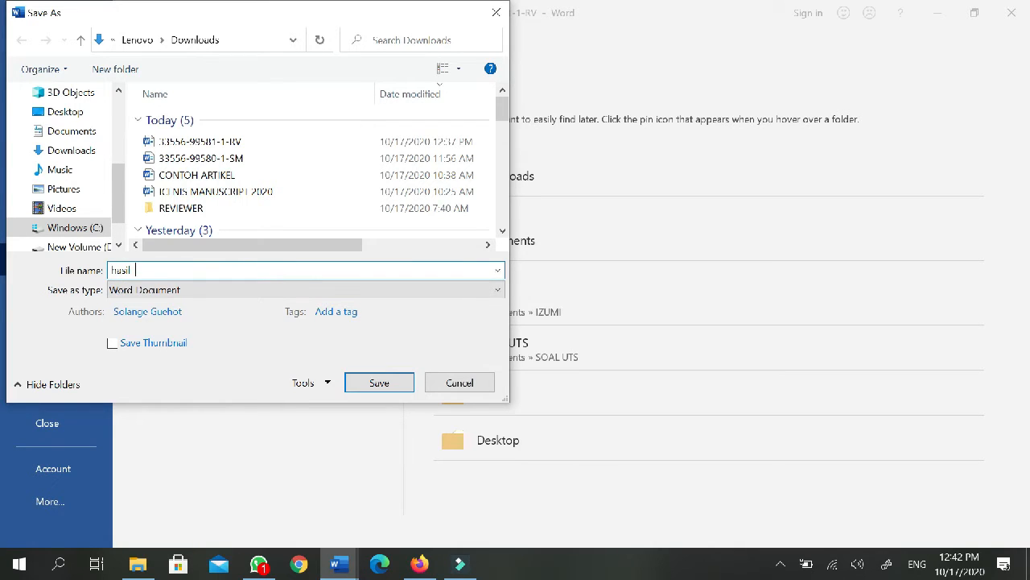
type("review")
left_click(379, 382)
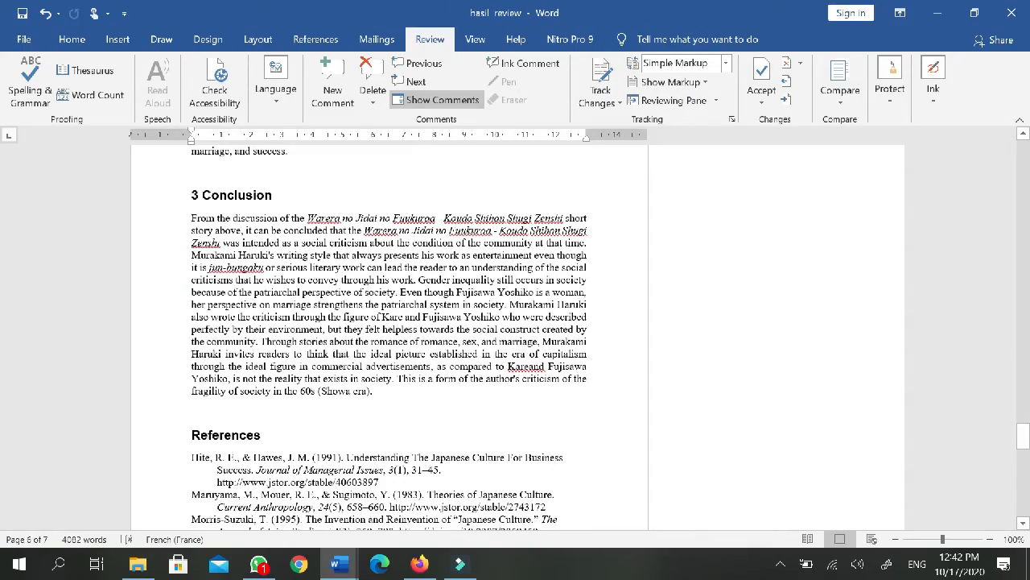
Look back over the comments in the saved document, then close it to return to the browser
scroll(387, 338, "up", 15)
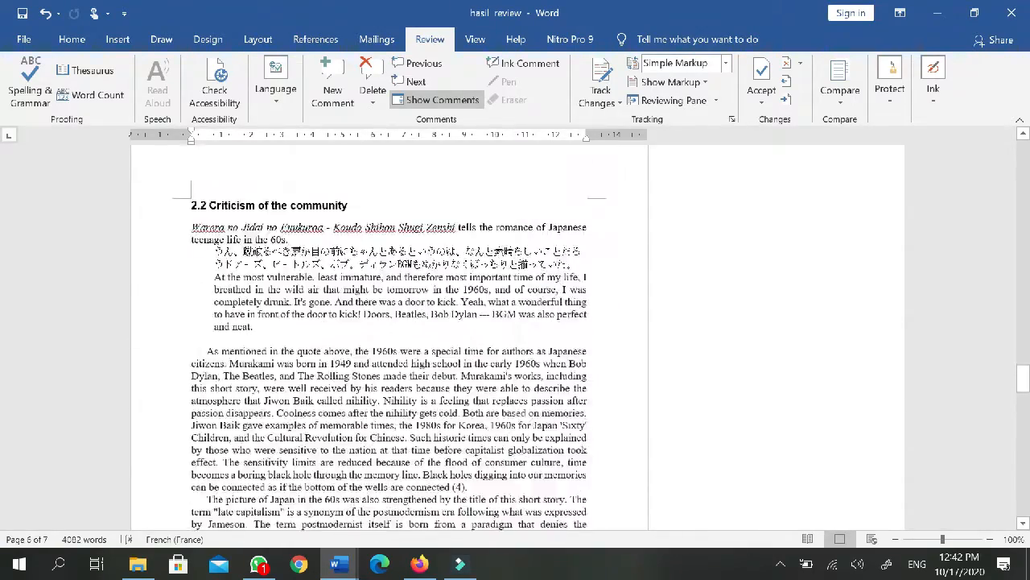
scroll(387, 338, "up", 20)
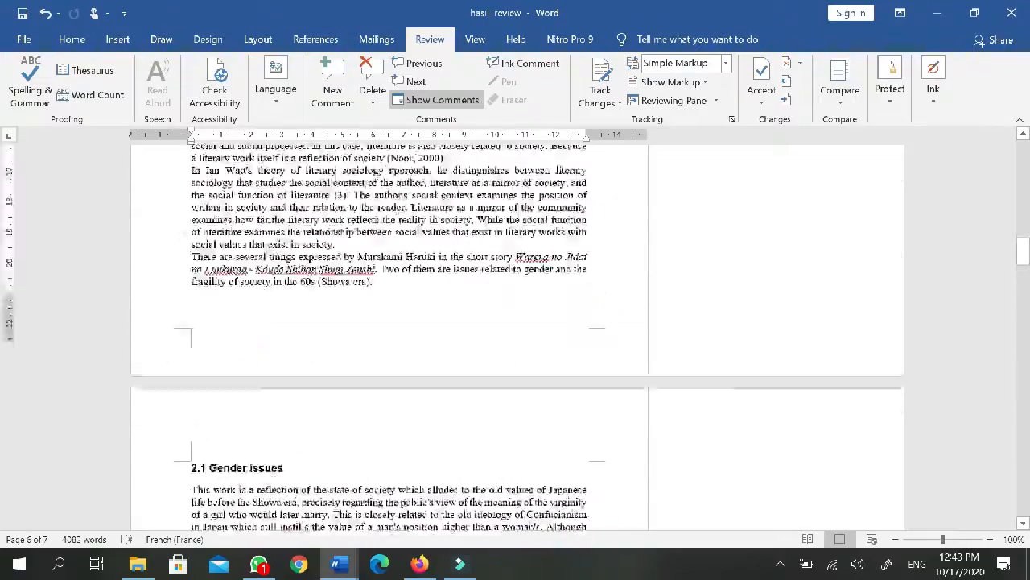
scroll(386, 338, "up", 10)
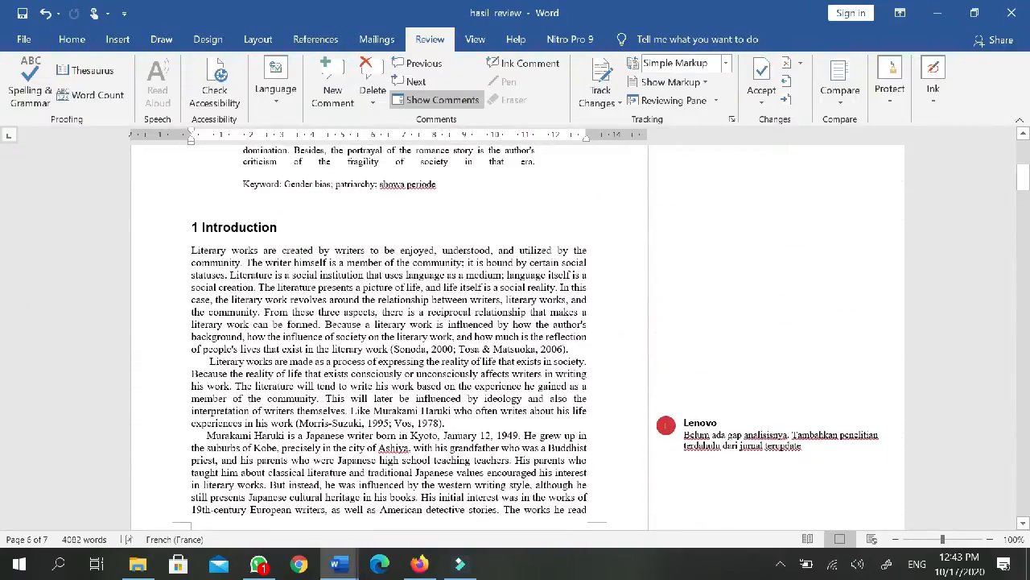
left_click(1012, 13)
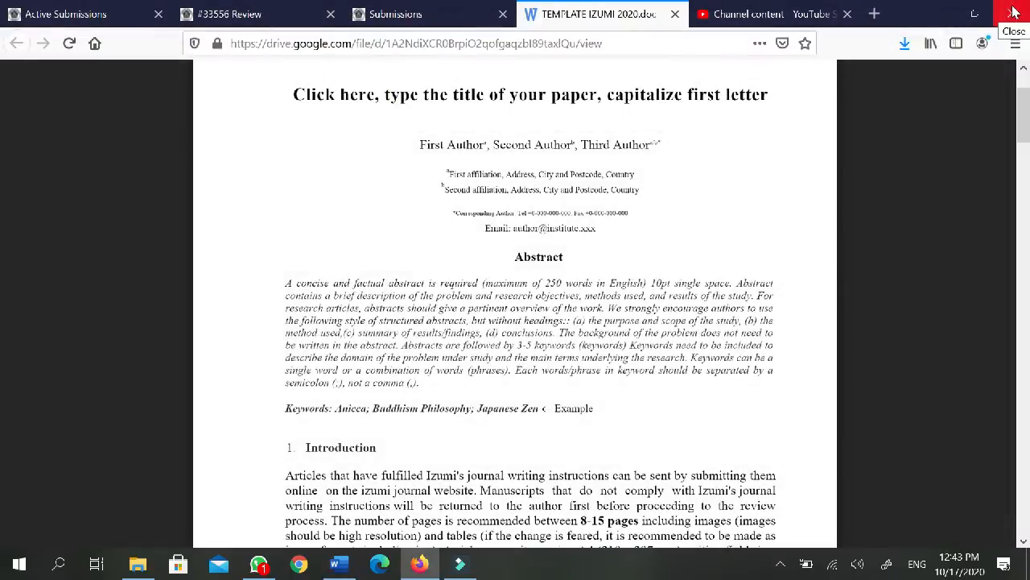
Open the review form for submission #33556 and look over its first assessment fields
left_click(82, 14)
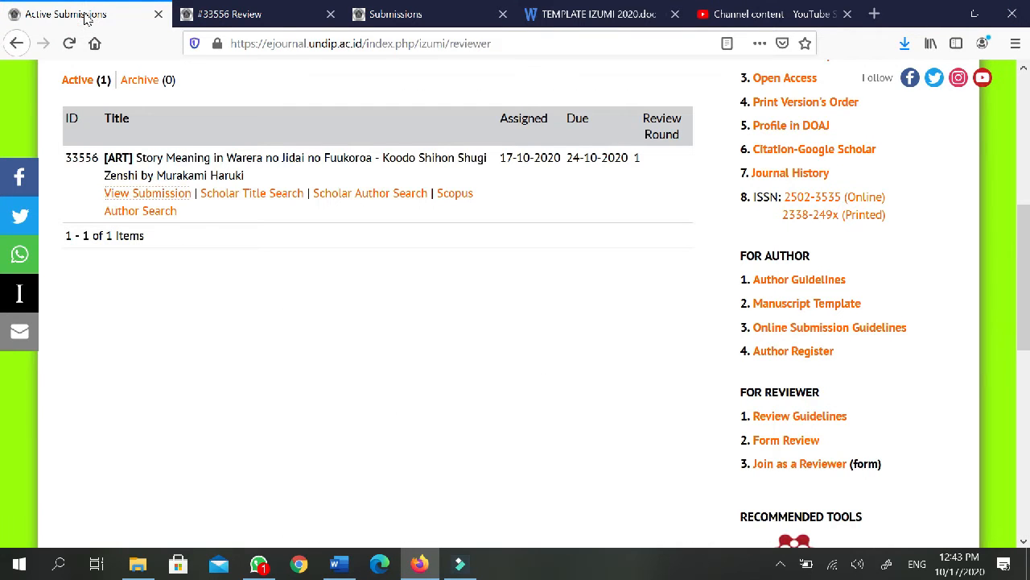
left_click(510, 314)
left_click(268, 14)
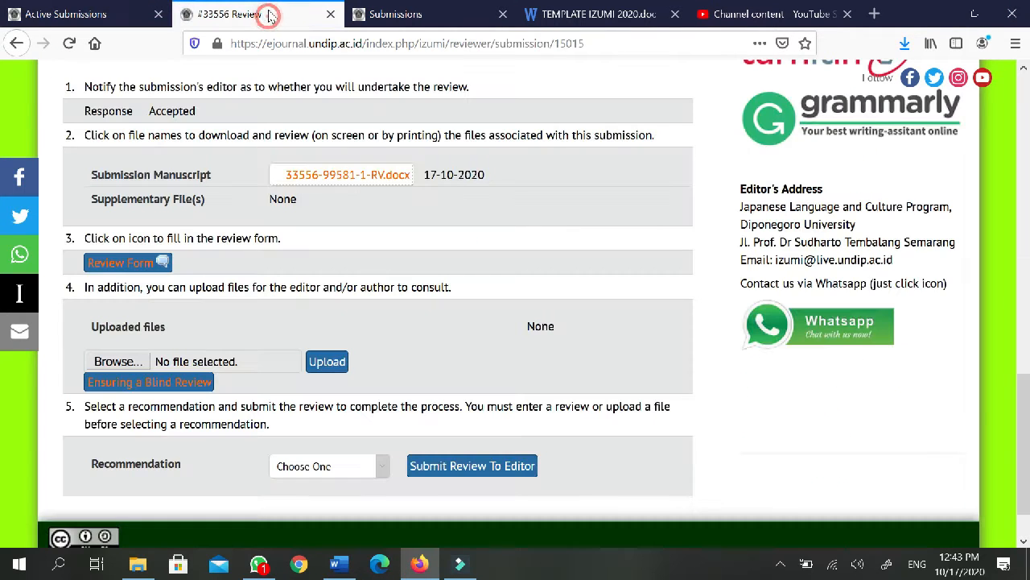
left_click(615, 298)
scroll(607, 355, "up", 1)
scroll(607, 355, "down", 1)
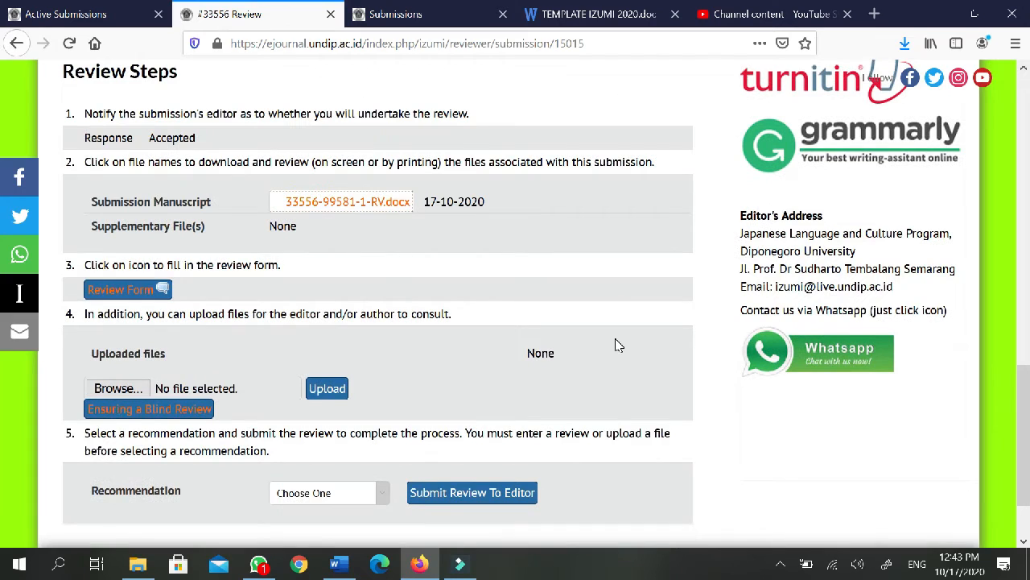
left_click(165, 291)
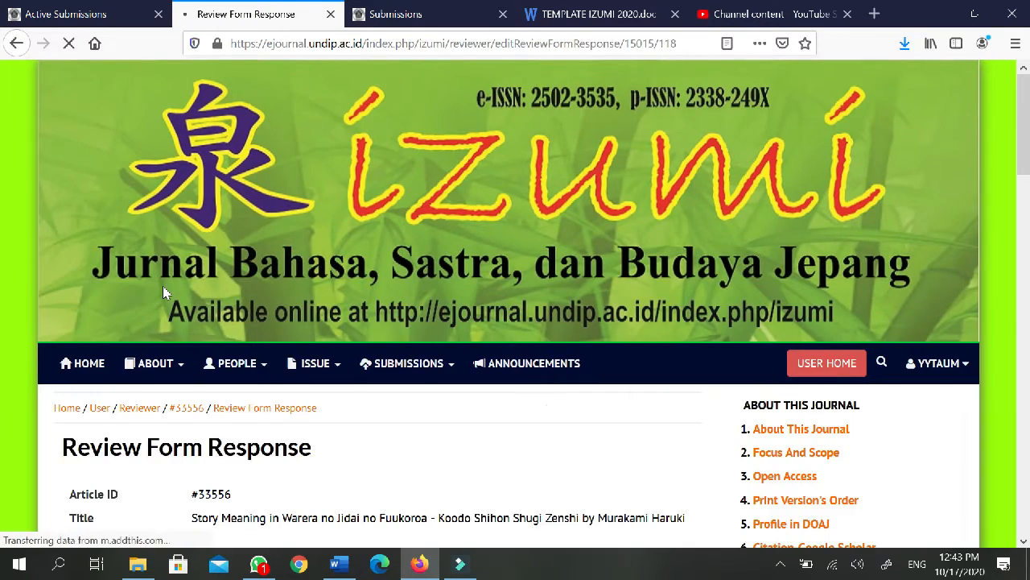
scroll(639, 211, "down", 7)
scroll(612, 262, "up", 1)
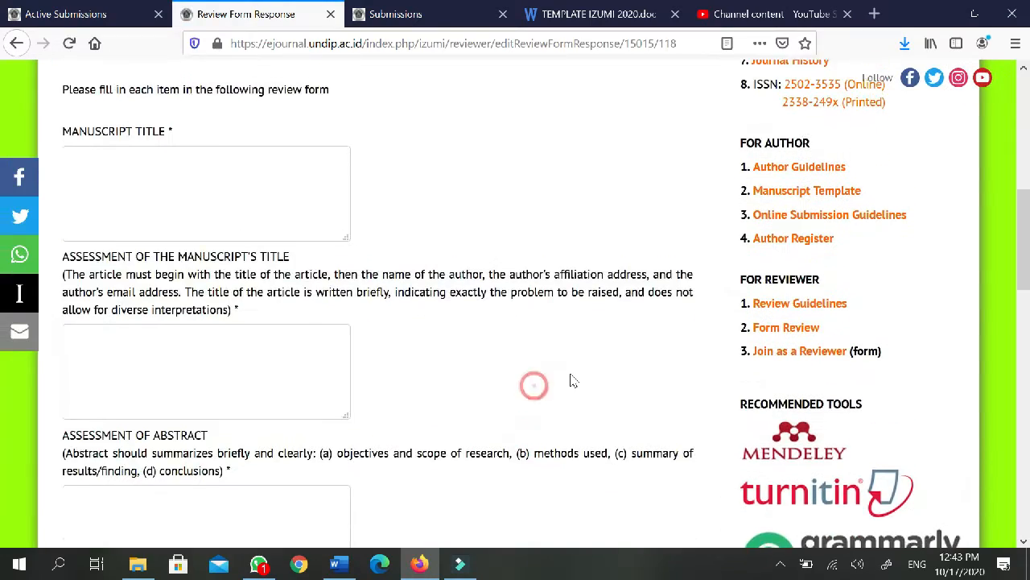
scroll(561, 387, "down", 1)
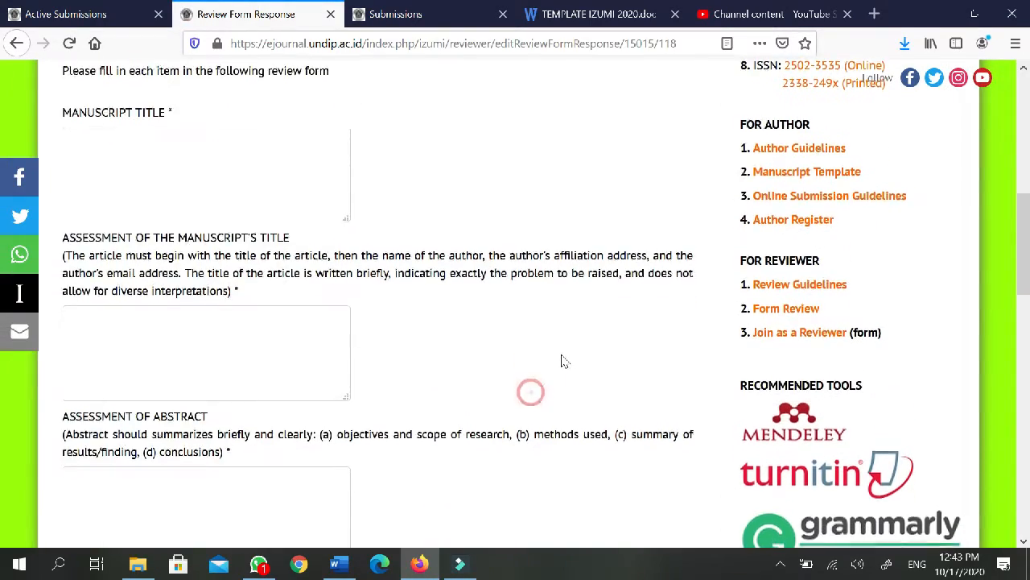
Open the "hasil review" document from the Downloads folder and copy the manuscript's full title
left_click(139, 148)
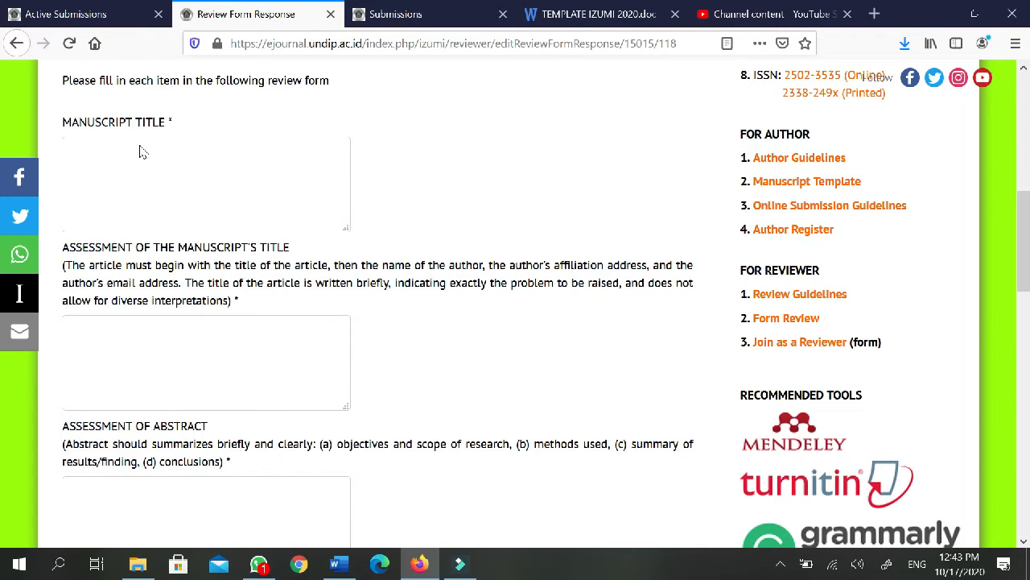
left_click(138, 566)
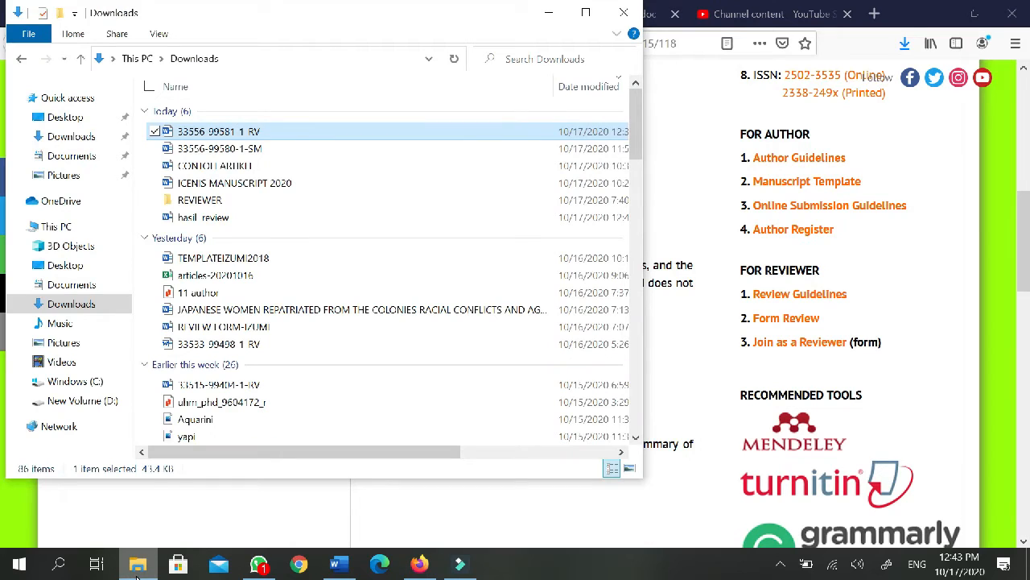
left_click(90, 303)
double_click(218, 132)
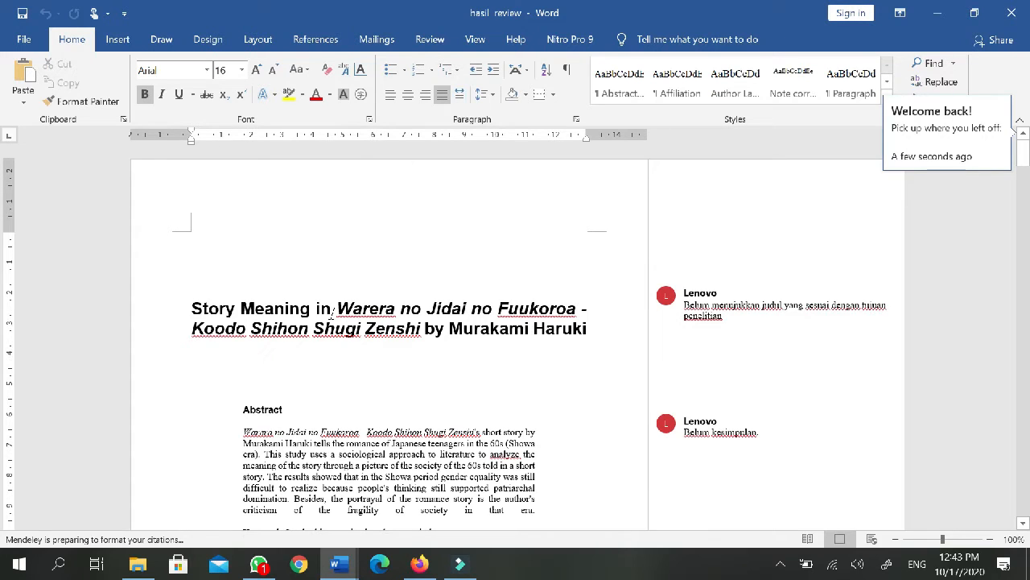
double_click(185, 308)
key("ctrl+c")
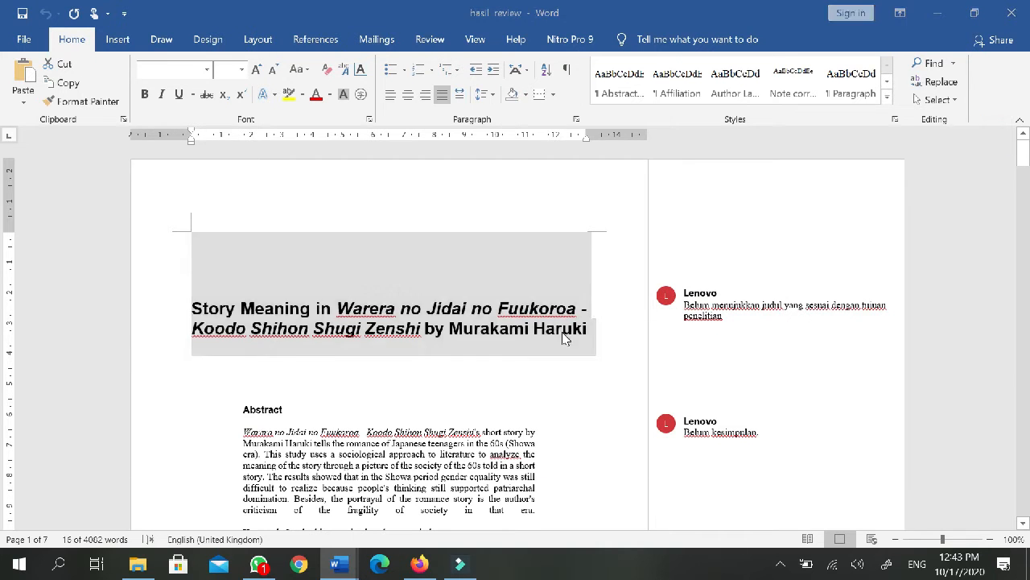
Switch back to the review form in Firefox and paste the copied title as the manuscript title
key("alt+Tab")
key("alt+Tab")
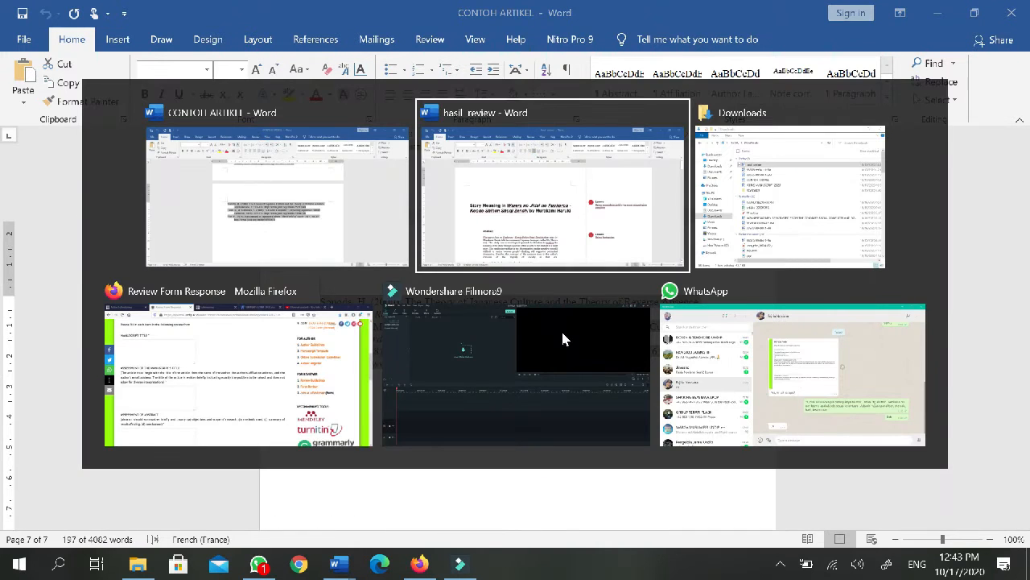
key("alt+Tab")
key("alt+Tab")
key("alt+Tab")
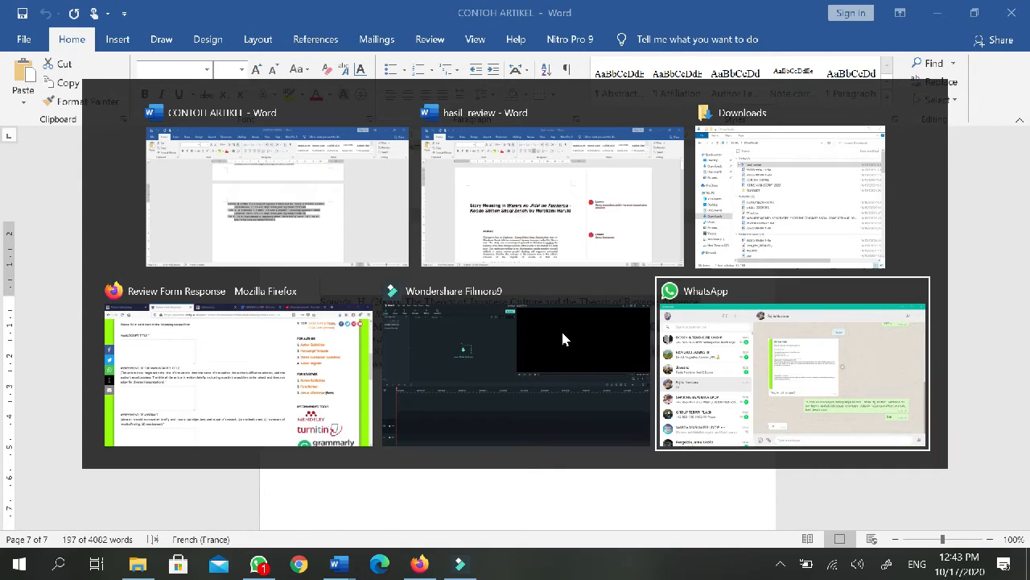
key("alt+Tab")
key("alt+Tab")
key("alt+Tab")
key("alt+Tab")
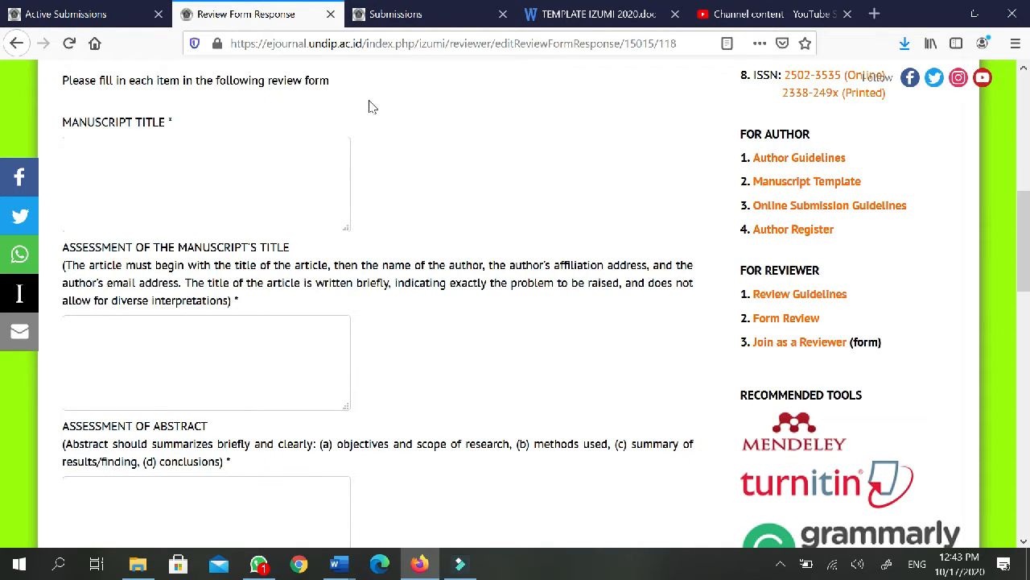
key("ctrl+v")
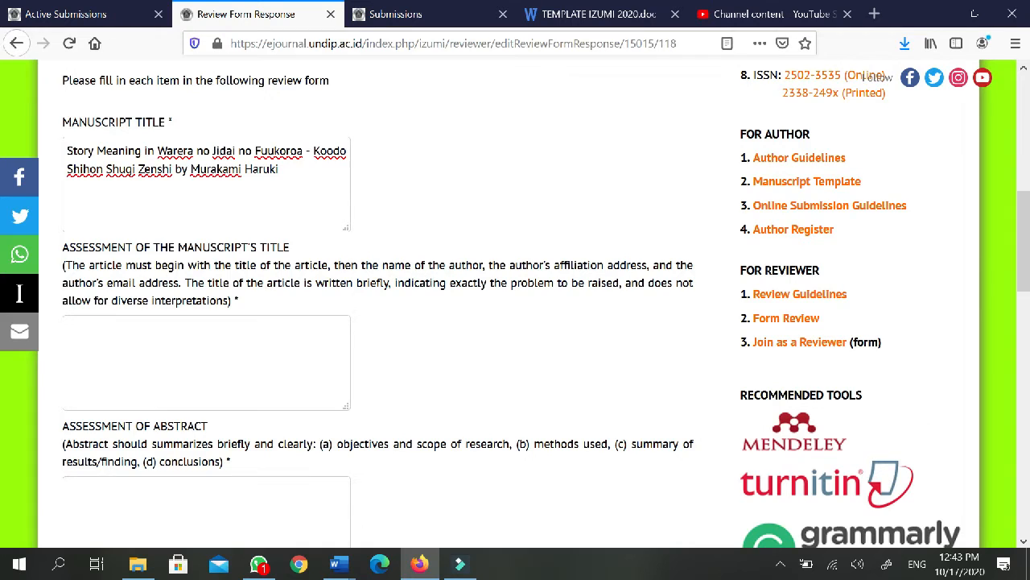
Enter "jkajdkj" as the assessment of the manuscript's title and "babcma" as the assessment of the abstract
left_click(202, 327)
type("jkajdkj")
scroll(497, 299, "down", 2)
left_click(161, 382)
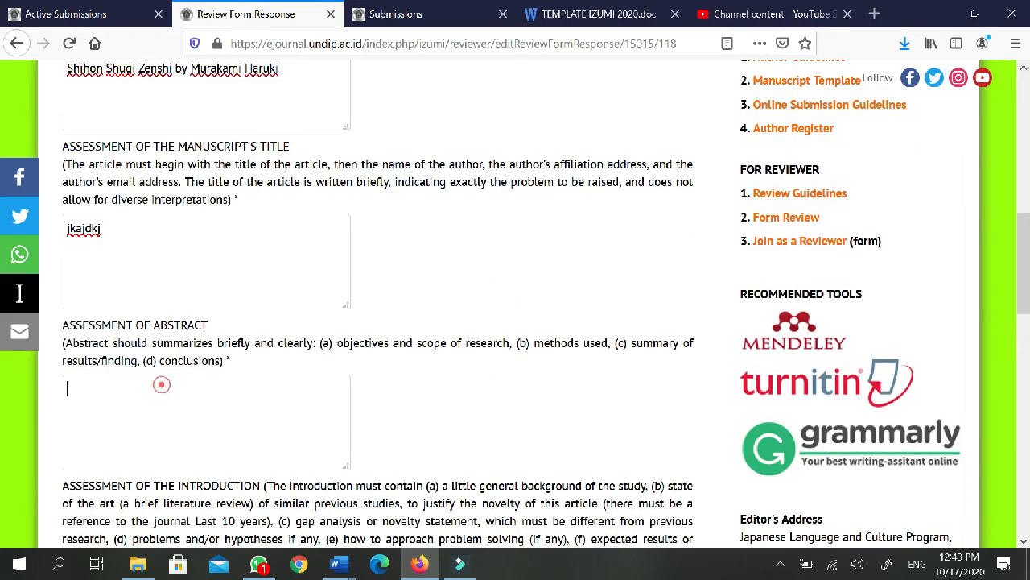
type("babcma")
Enter "nbsmn" as the assessment of the introduction and "mcm" as the assessment of the methods
scroll(449, 418, "down", 4)
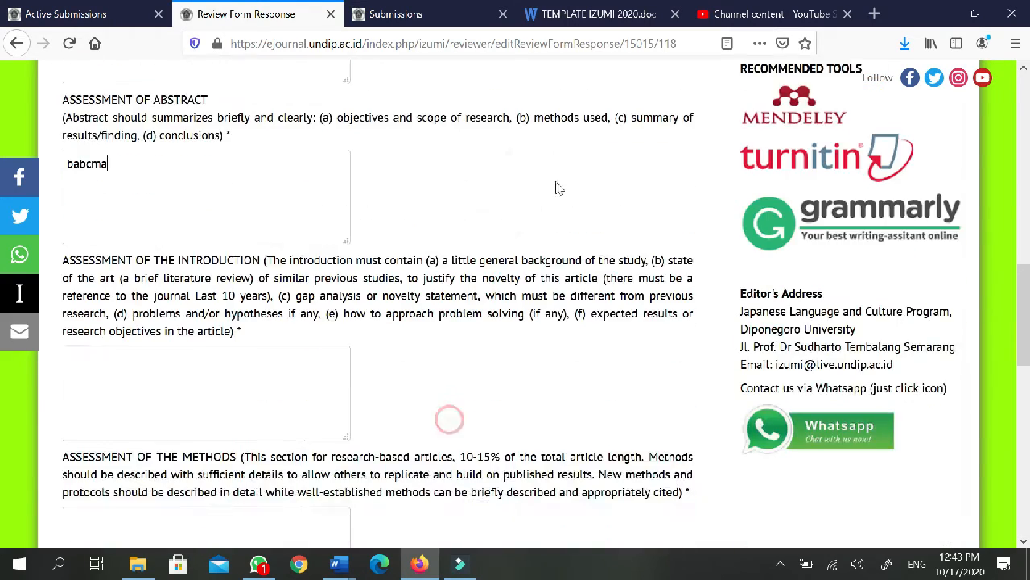
left_click(201, 309)
left_click(206, 257)
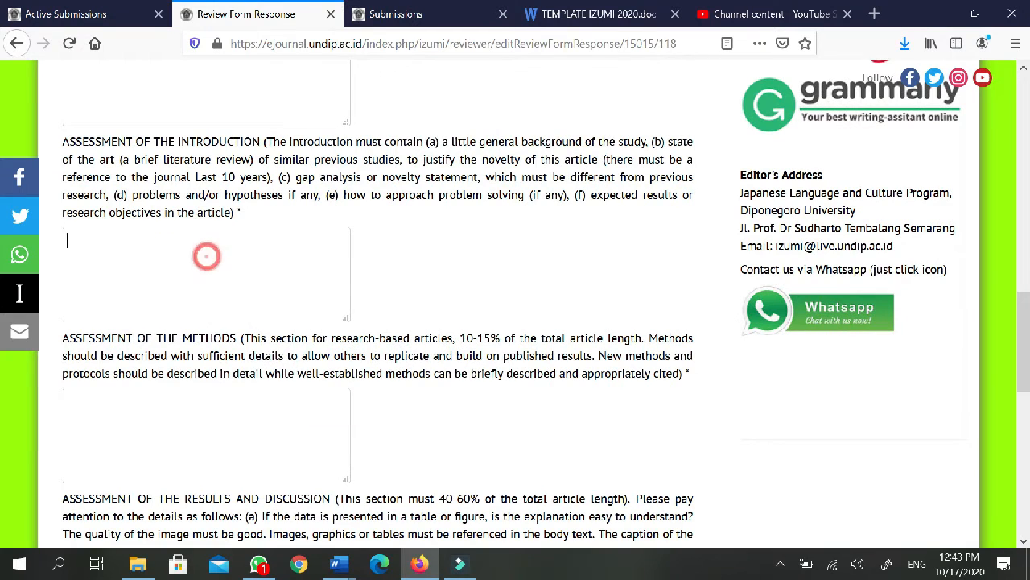
type("nbsmn")
left_click(187, 407)
type("mcm")
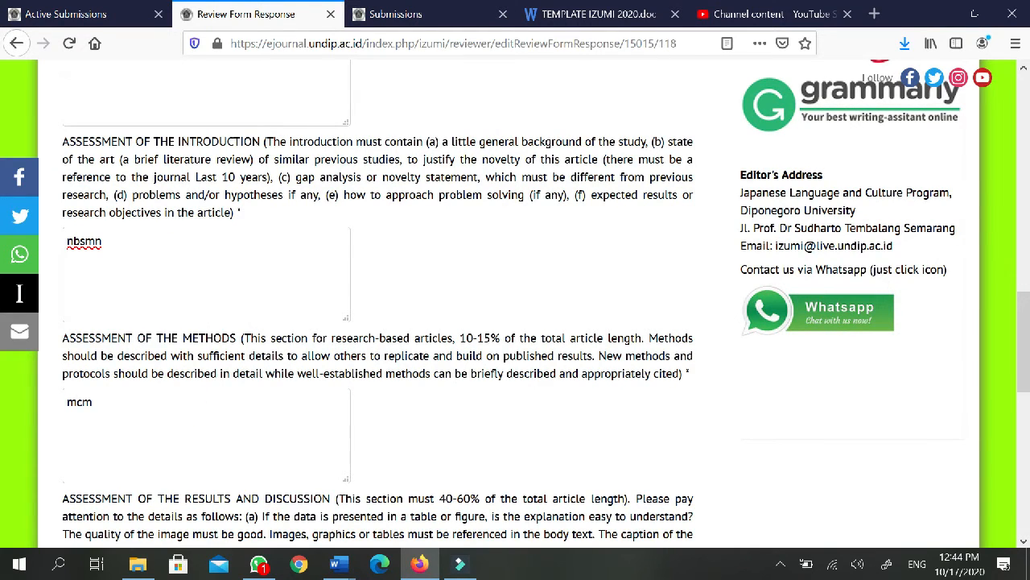
Enter "sabab" as the assessment of the results and discussion and "bcmncb" as the assessment of the conclusion
scroll(482, 371, "down", 2)
left_click(224, 428)
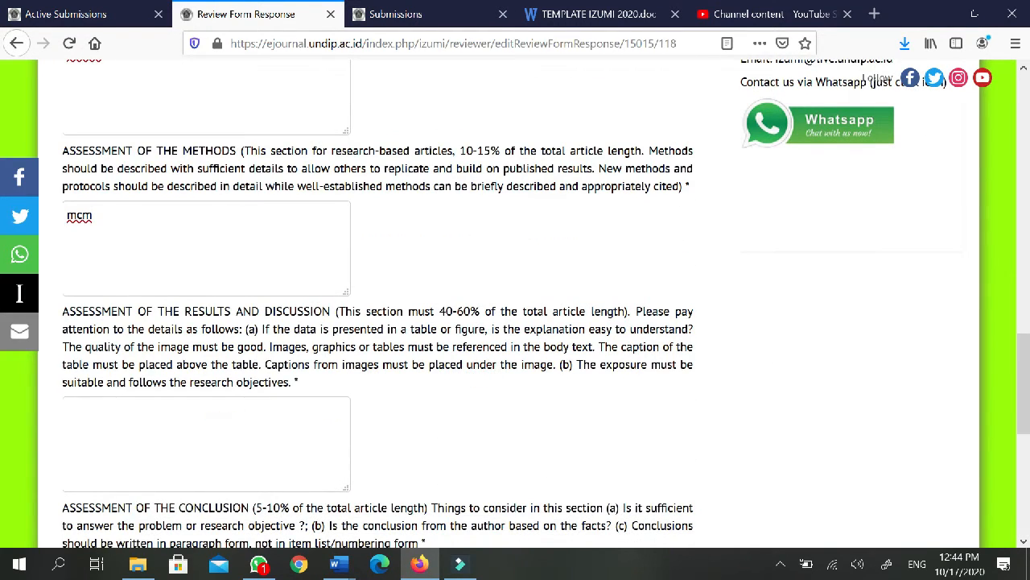
type("sabab")
scroll(513, 379, "down", 2)
scroll(513, 379, "down", 2)
left_click(216, 234)
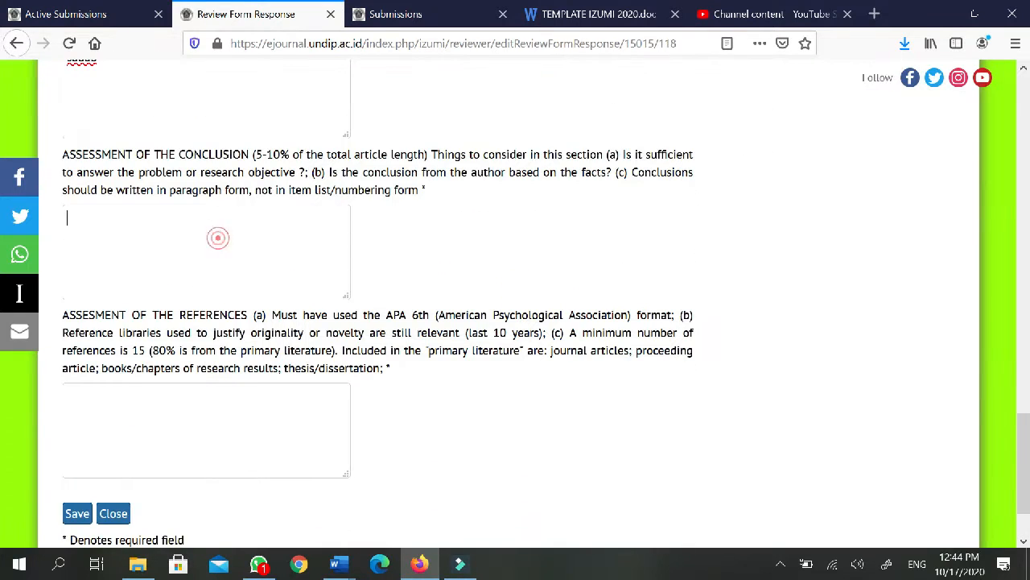
type("bcmncb")
Enter "ndcbsdn" as the assessment of the references and save the review form
left_click(161, 414)
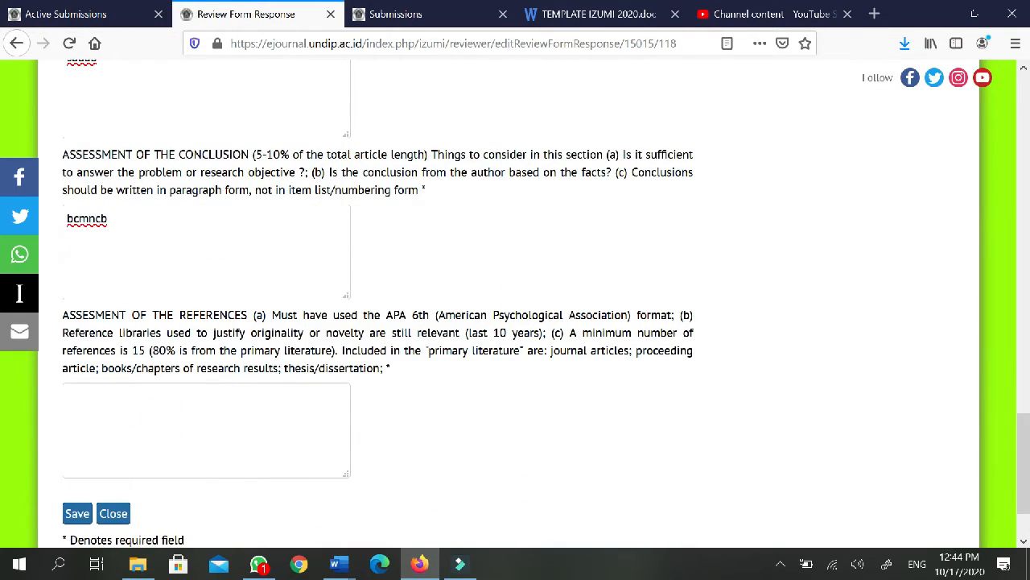
type("ndcbsdn")
scroll(620, 272, "down", 1)
scroll(620, 272, "down", 1)
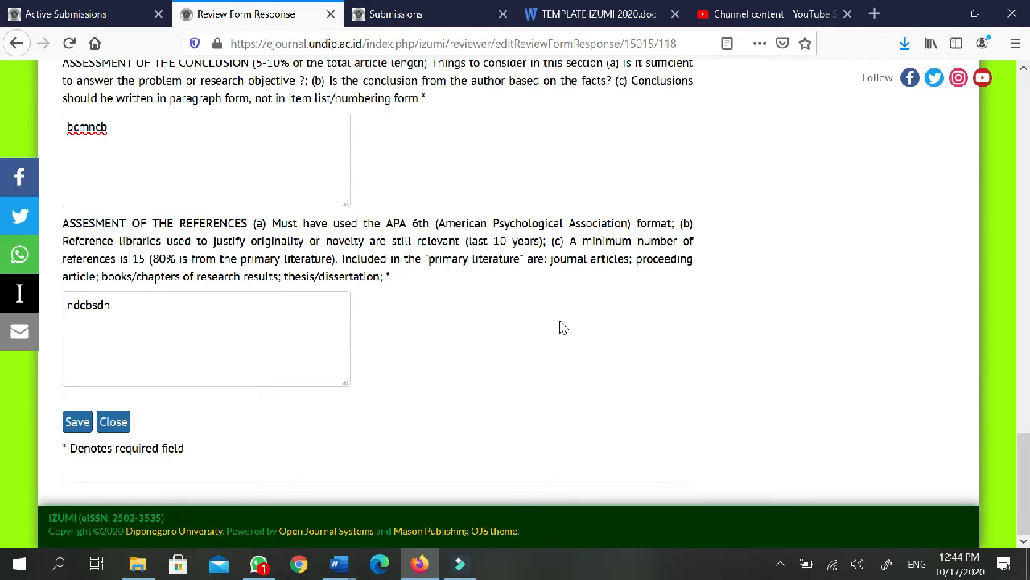
left_click(77, 421)
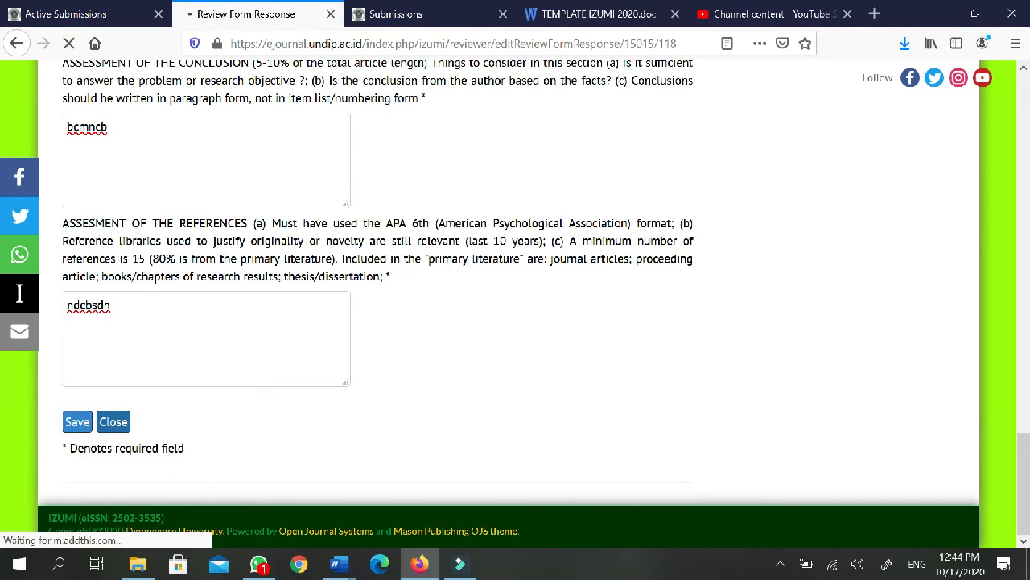
Upload the file hasil review.docx from the Downloads folder as the reviewer's file for the editor and author
scroll(619, 244, "down", 6)
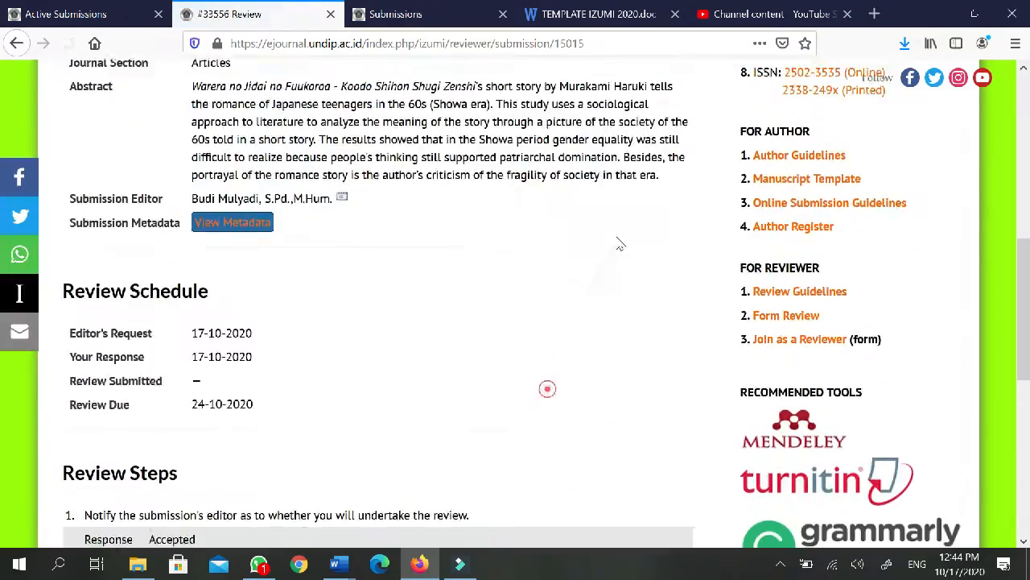
scroll(620, 244, "down", 5)
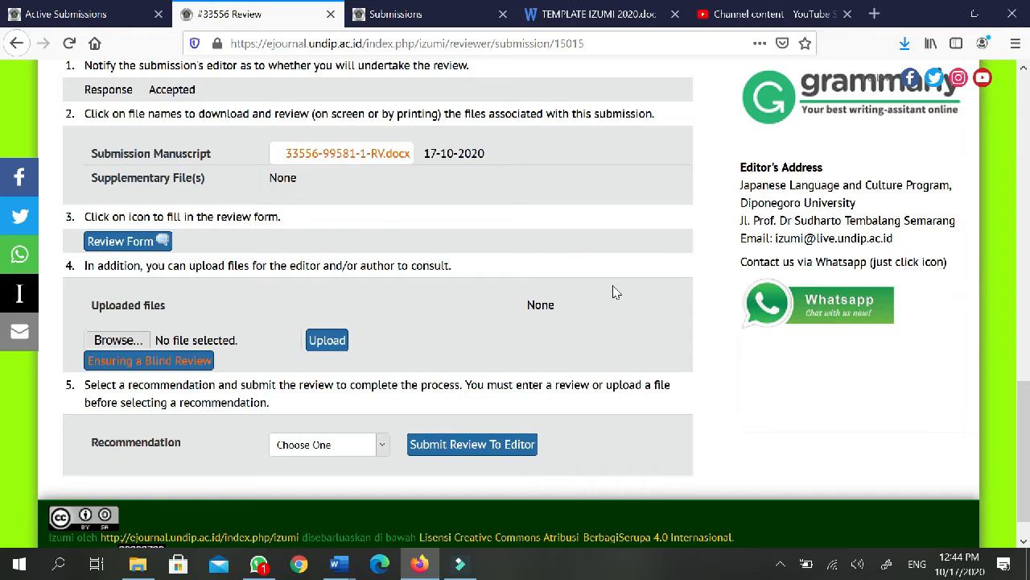
left_click(113, 340)
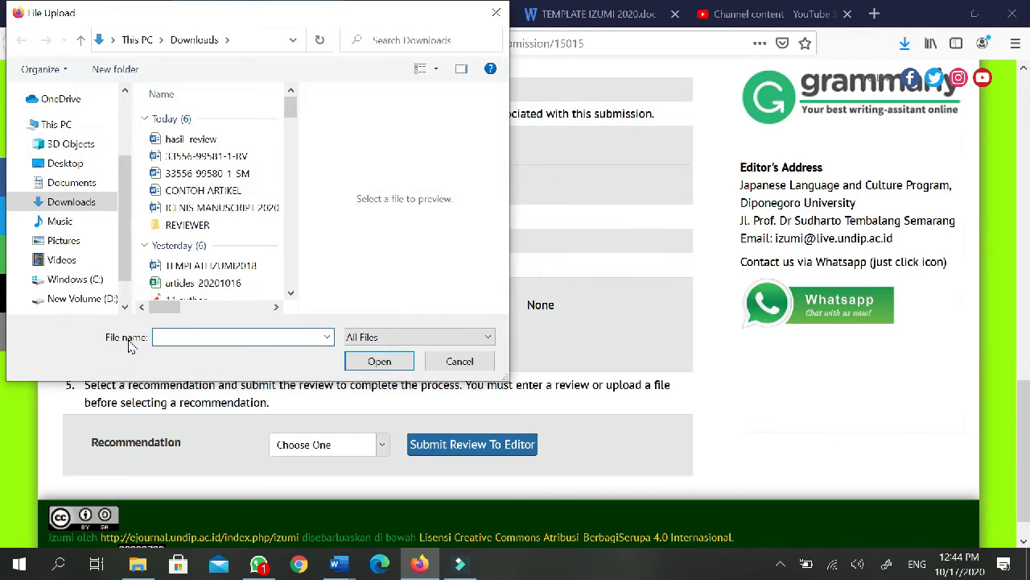
left_click(201, 138)
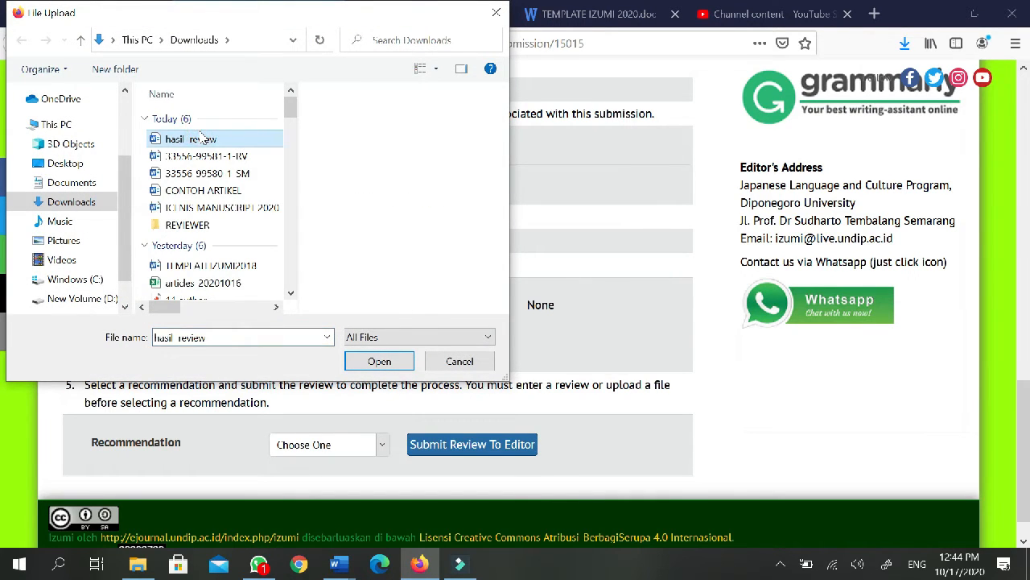
left_click(385, 362)
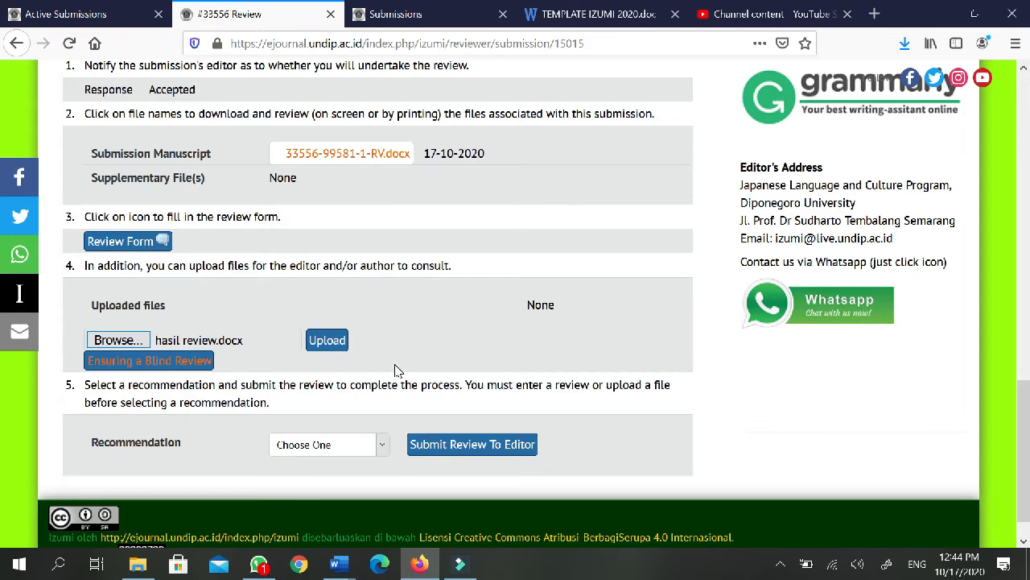
left_click(342, 346)
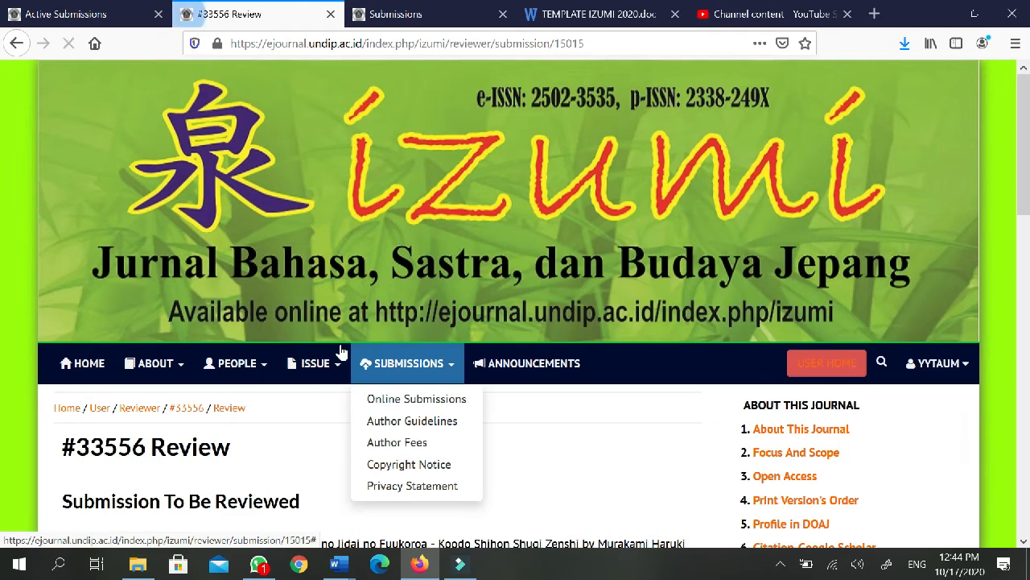
Choose "Revisions Required" as the recommendation and submit the review to the editor, accepting that the decision is final
scroll(572, 402, "down", 15)
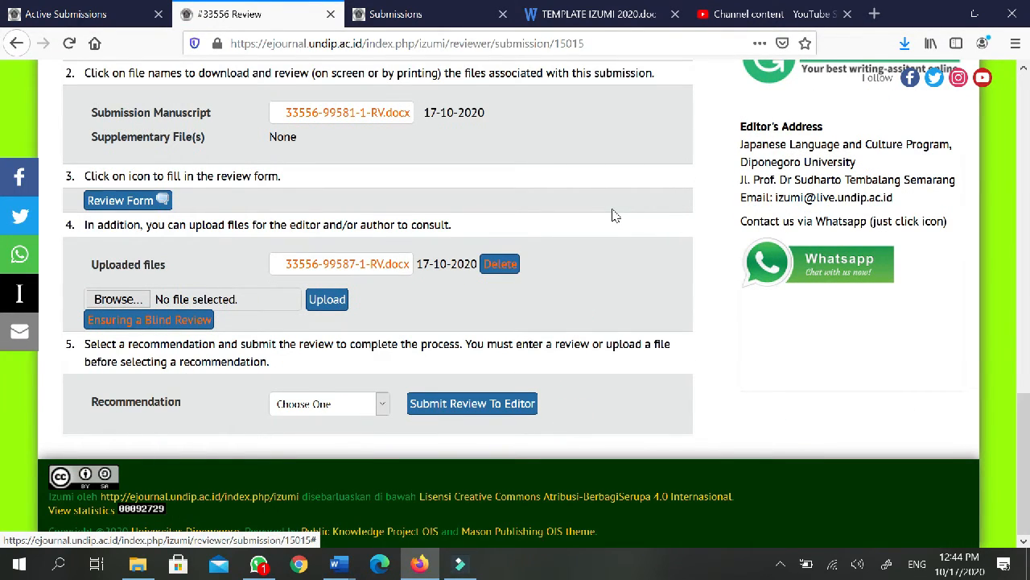
left_click(618, 324)
left_click(377, 405)
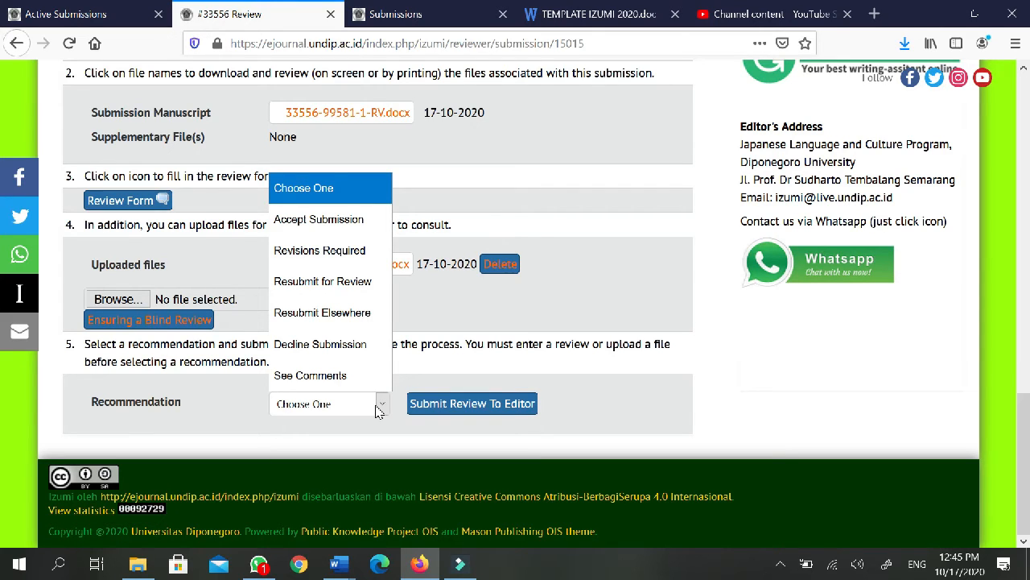
left_click(361, 252)
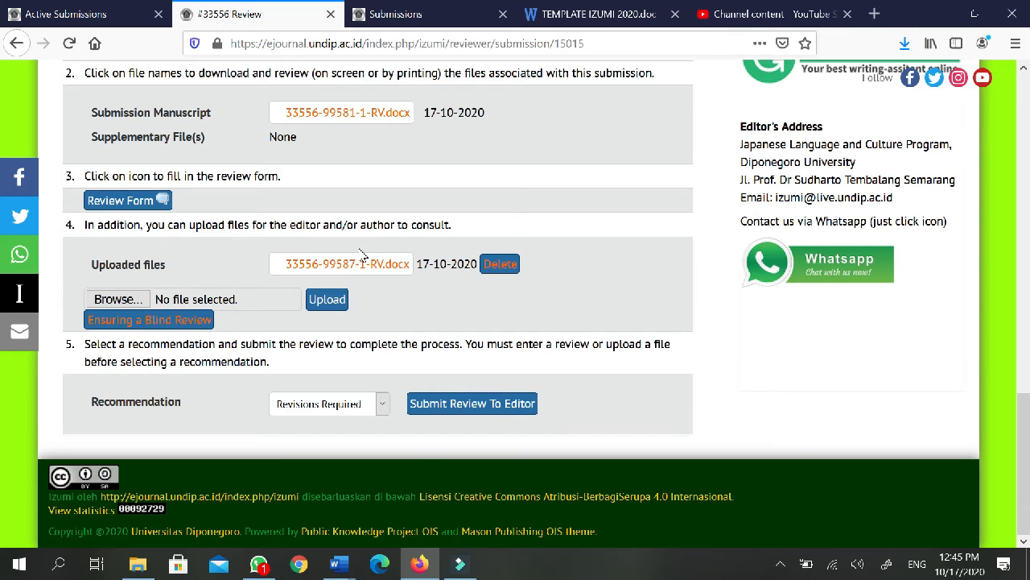
left_click(534, 409)
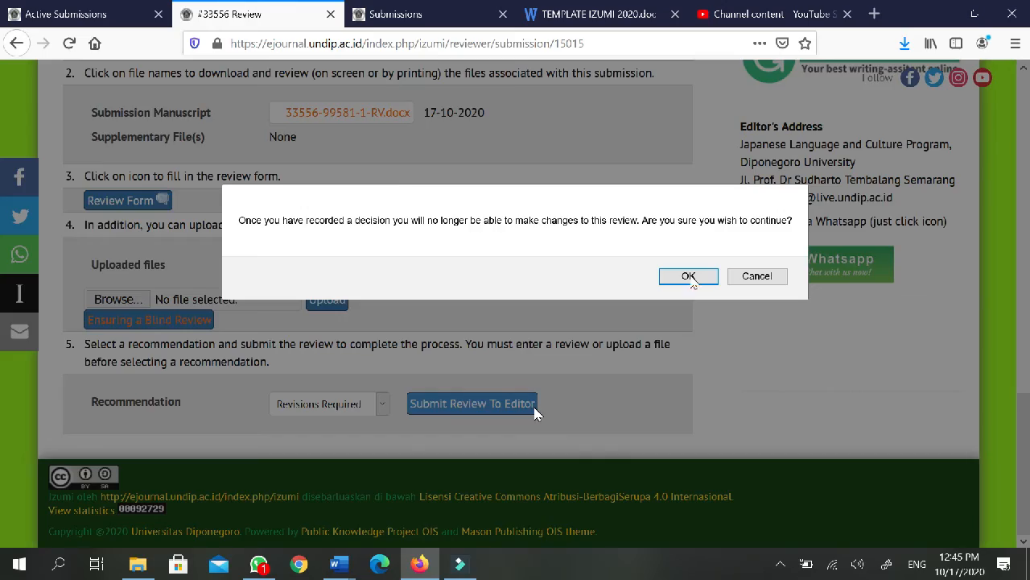
left_click(689, 277)
Skip the review completion email to the editor and check the submitted review's schedule and steps
scroll(691, 281, "down", 6)
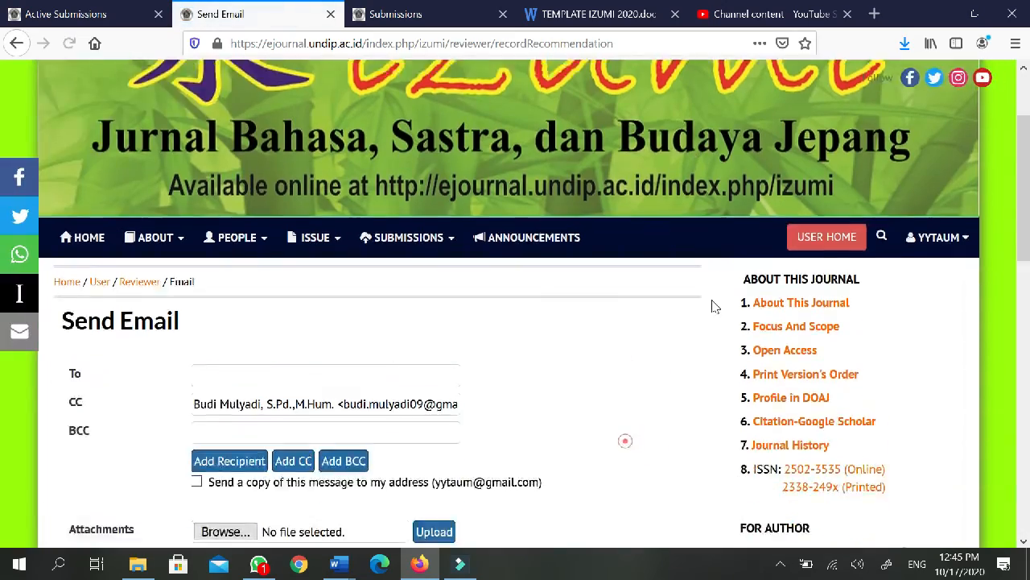
scroll(650, 432, "up", 2)
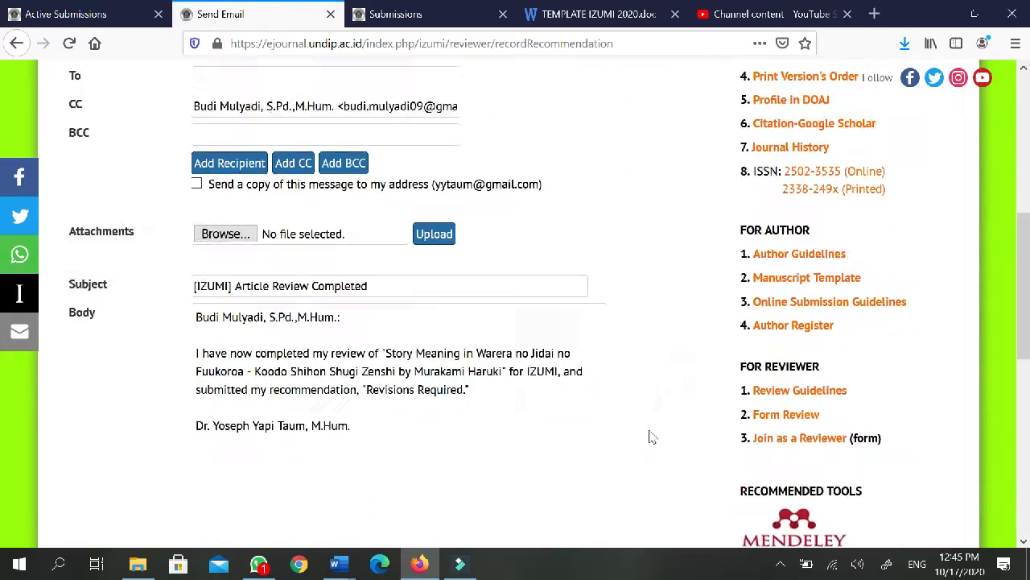
scroll(686, 350, "down", 3)
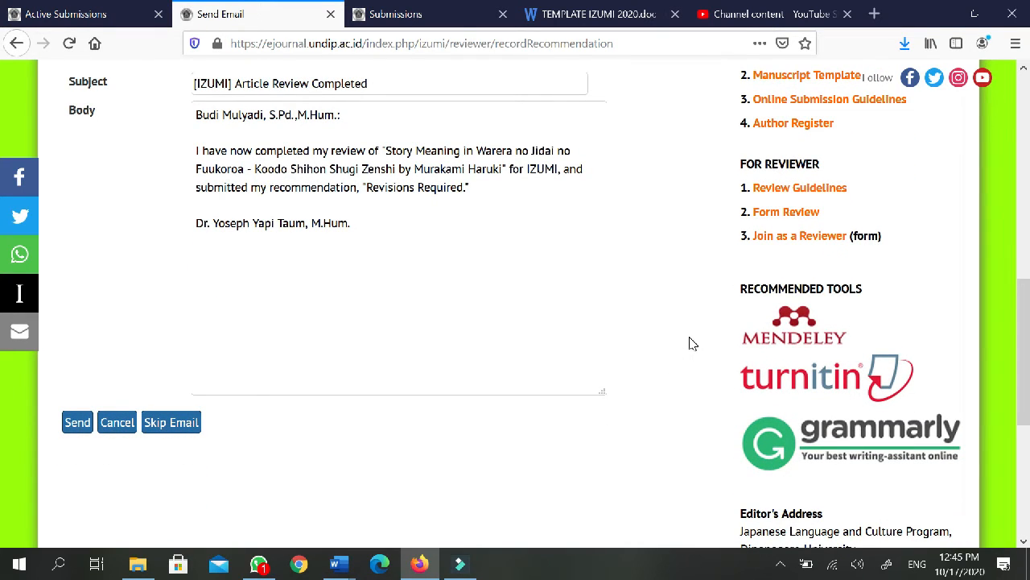
left_click(172, 425)
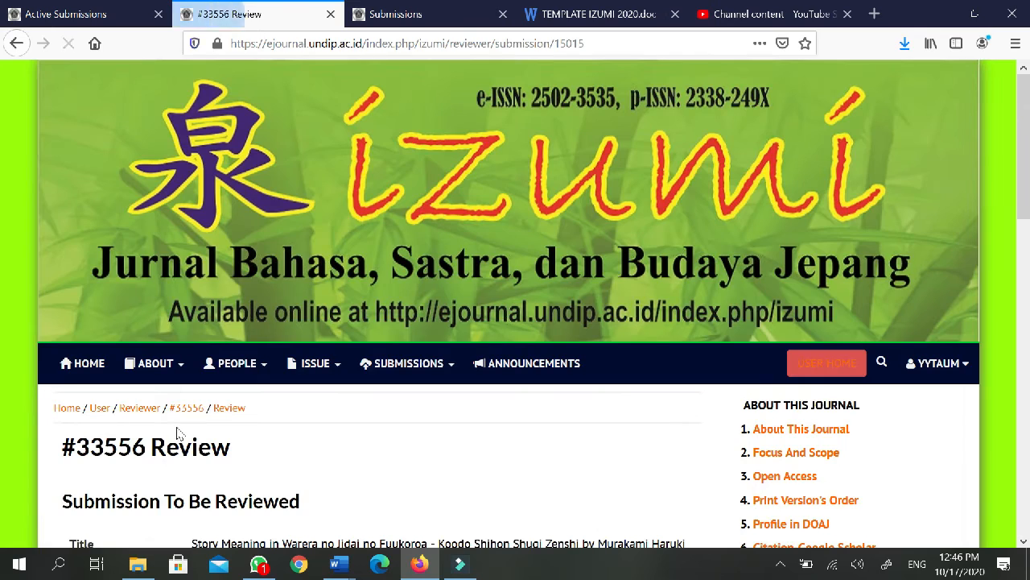
scroll(739, 312, "down", 10)
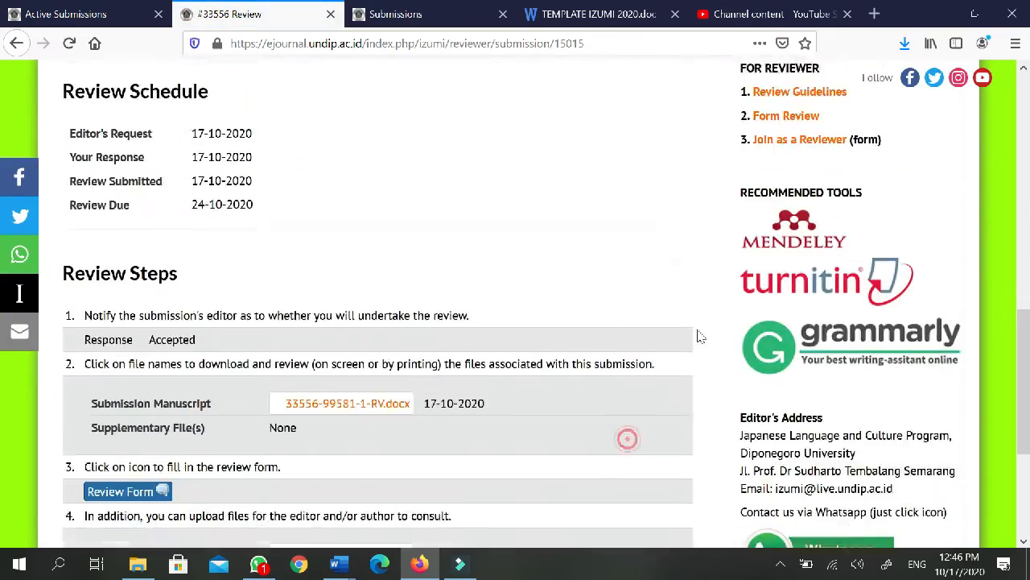
scroll(700, 337, "down", 5)
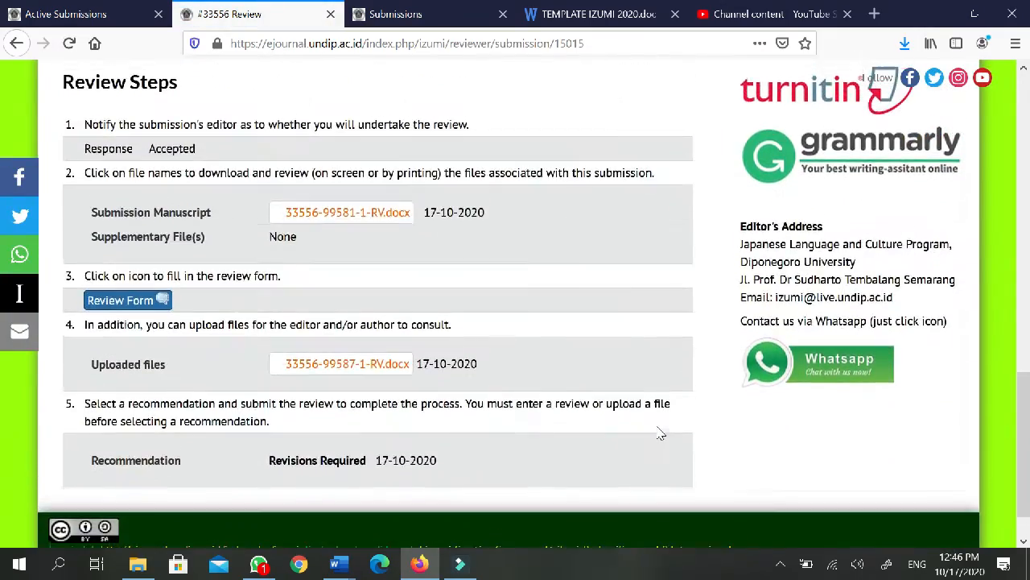
scroll(661, 378, "up", 1)
scroll(660, 348, "down", 1)
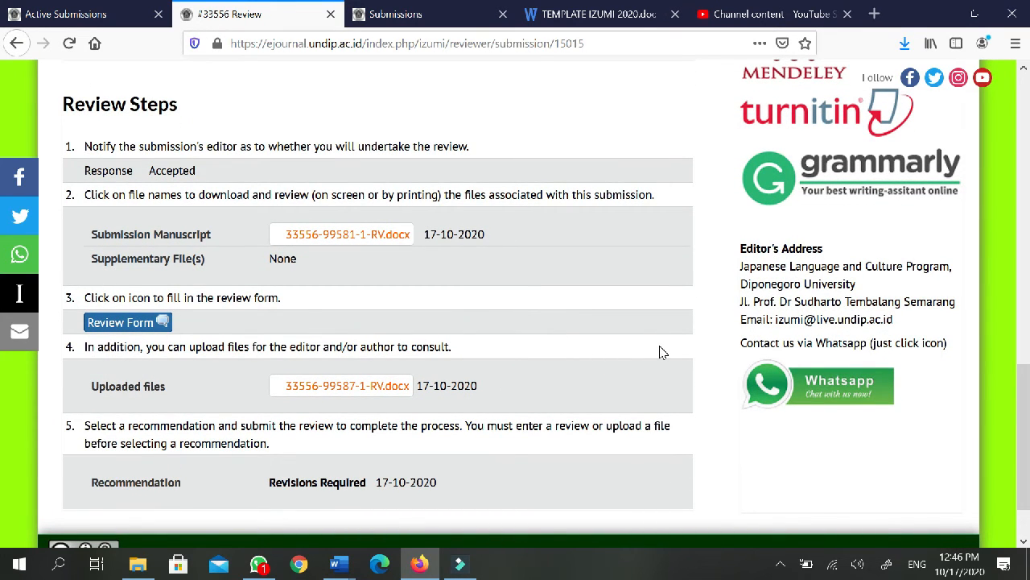
scroll(644, 426, "down", 2)
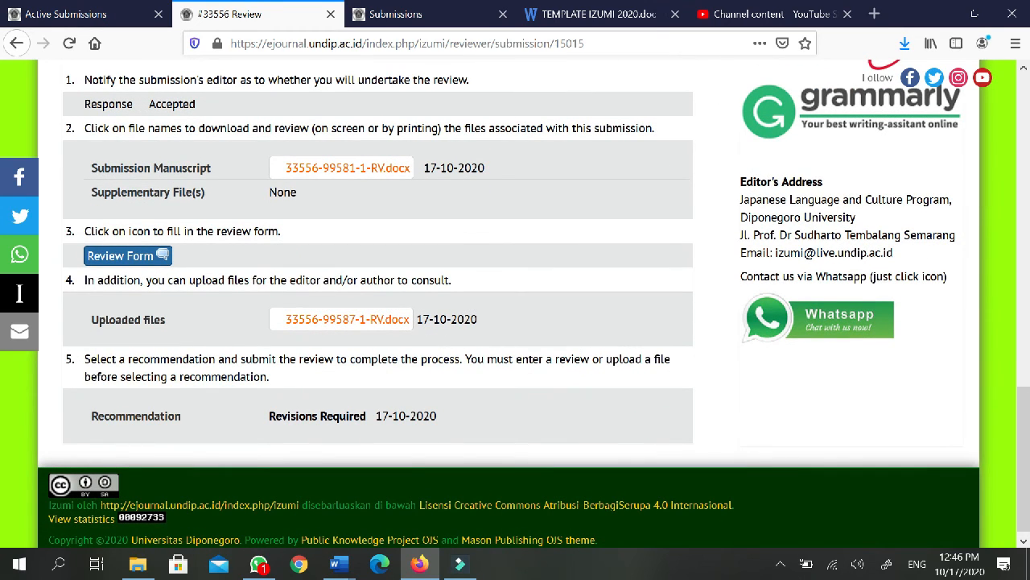
left_click(780, 563)
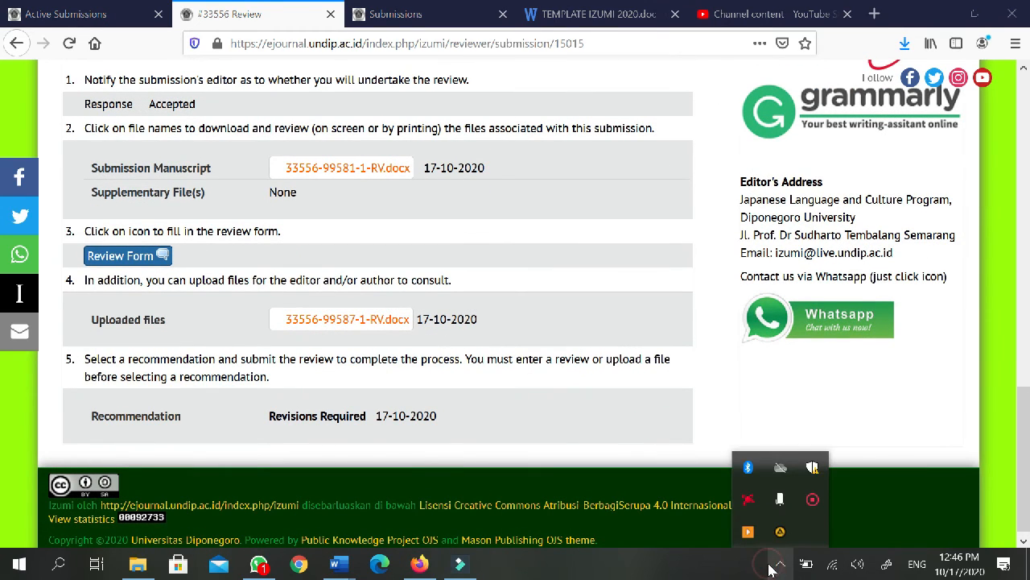
right_click(813, 501)
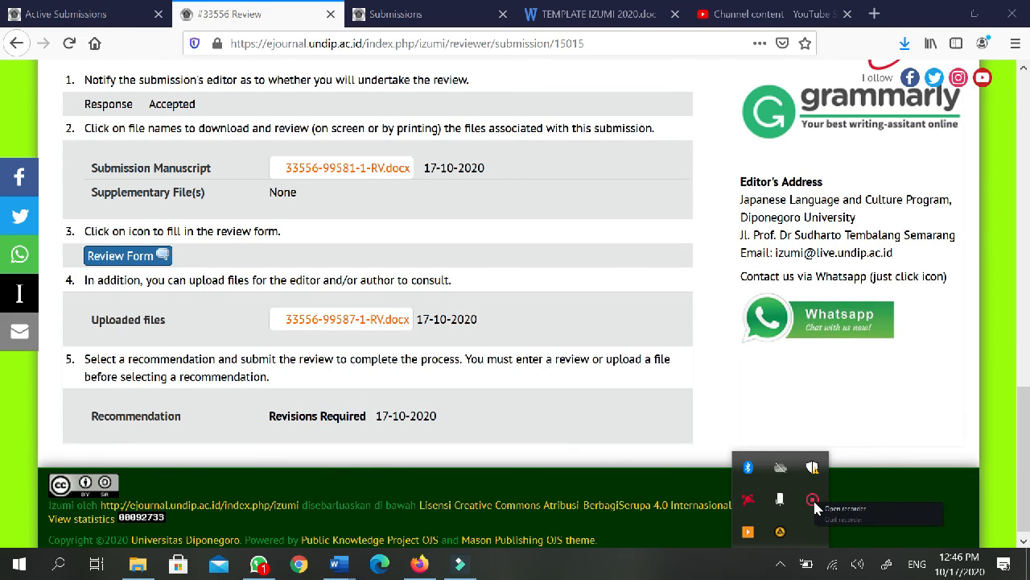
left_click(845, 508)
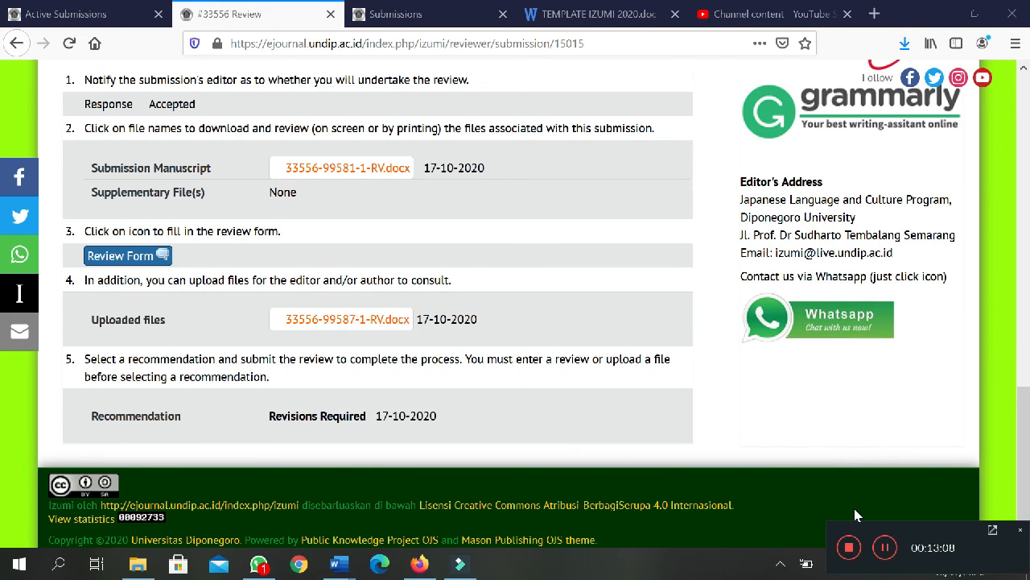